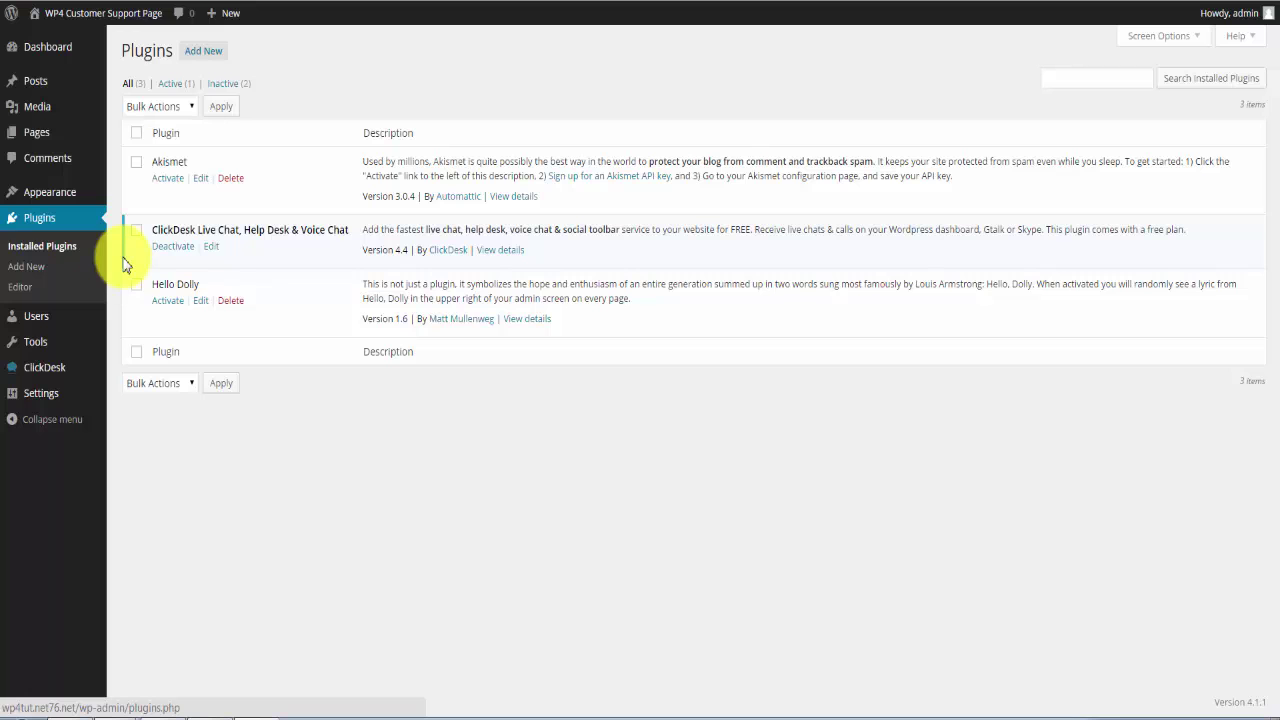
Confirm the ClickDesk Live Chat, Help Desk & Voice Chat plugin (version 4.4) is active under Installed Plugins.
mouse_move(80, 366)
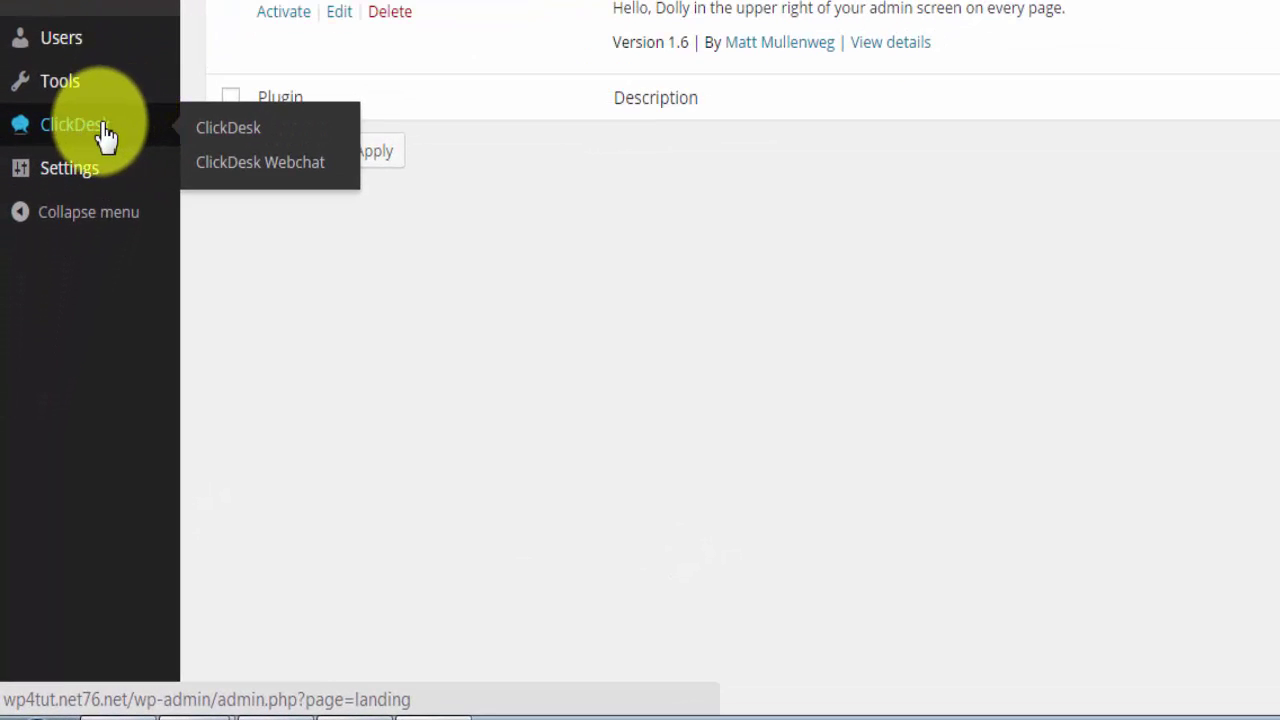
Open the ClickDesk plugin page and continue to the ClickDesk dashboard's sign-in form.
left_click(105, 135)
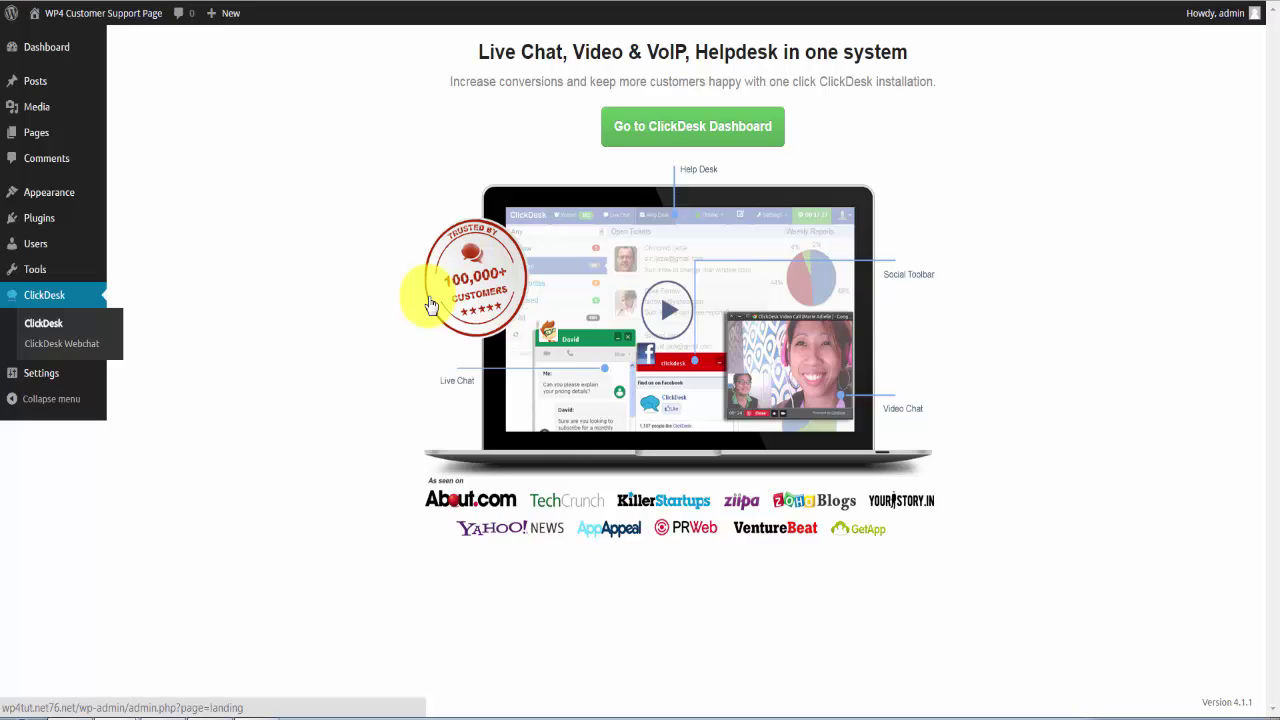
left_click(672, 145)
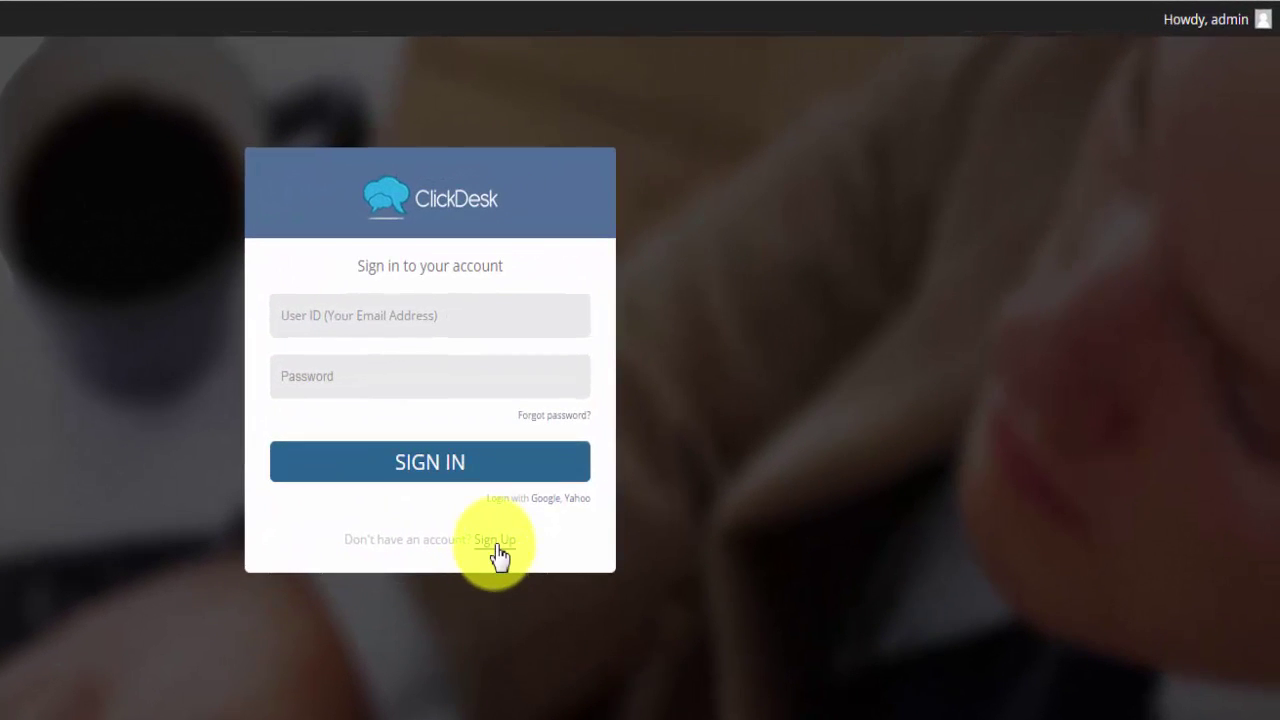
Switch to sign-up and enter the account holder's name, e-mail, password and phone number.
left_click(497, 546)
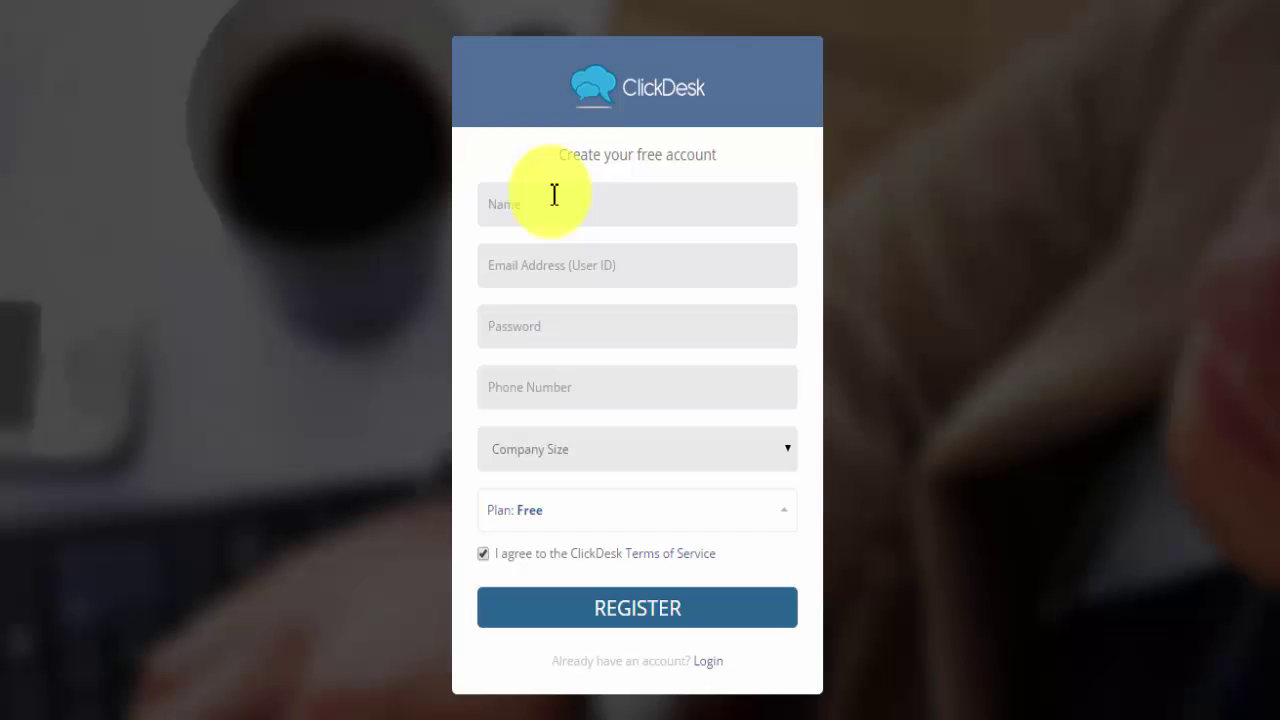
left_click(540, 203)
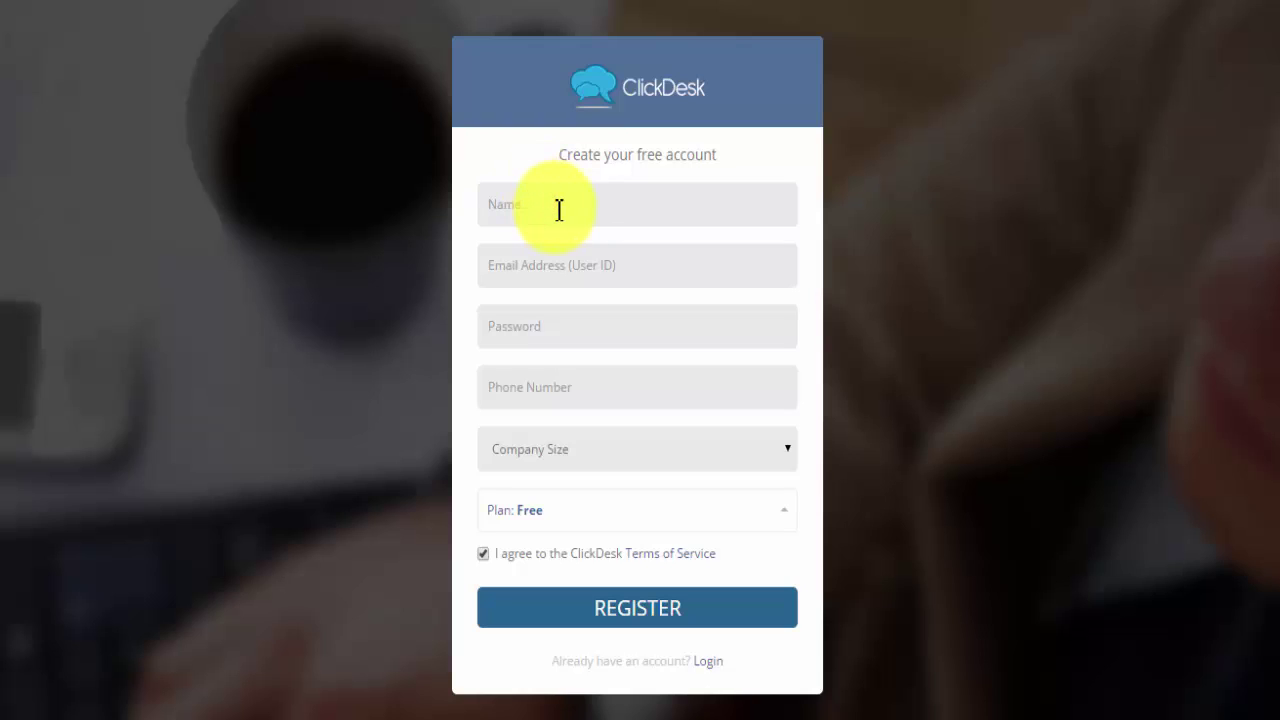
type("l")
type("onh")
key("Tab")
key("ctrl+v")
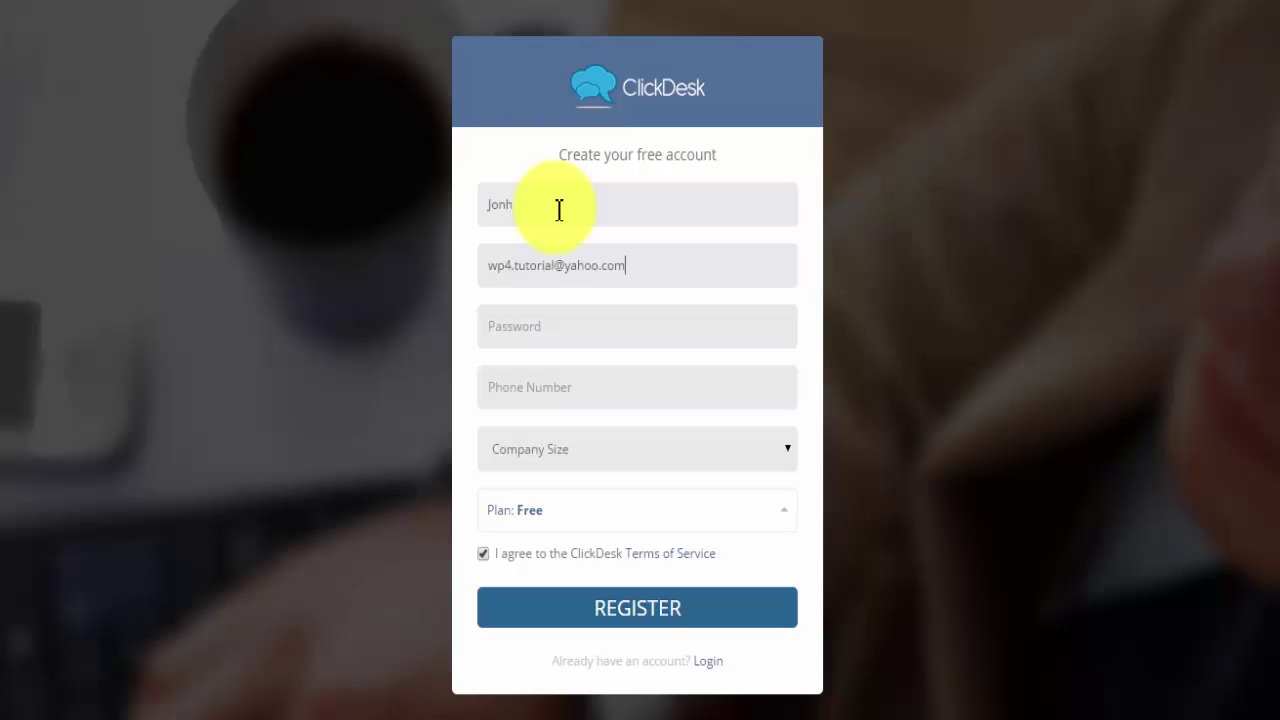
key("Tab")
type("**********+")
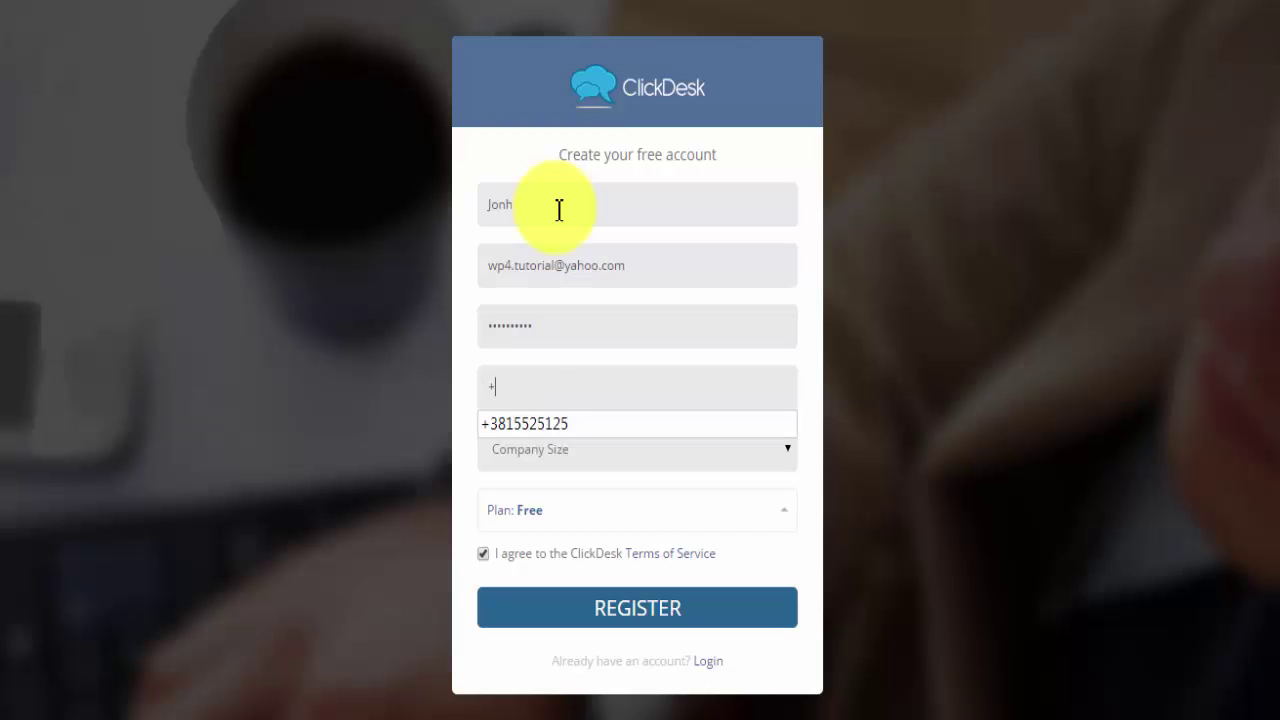
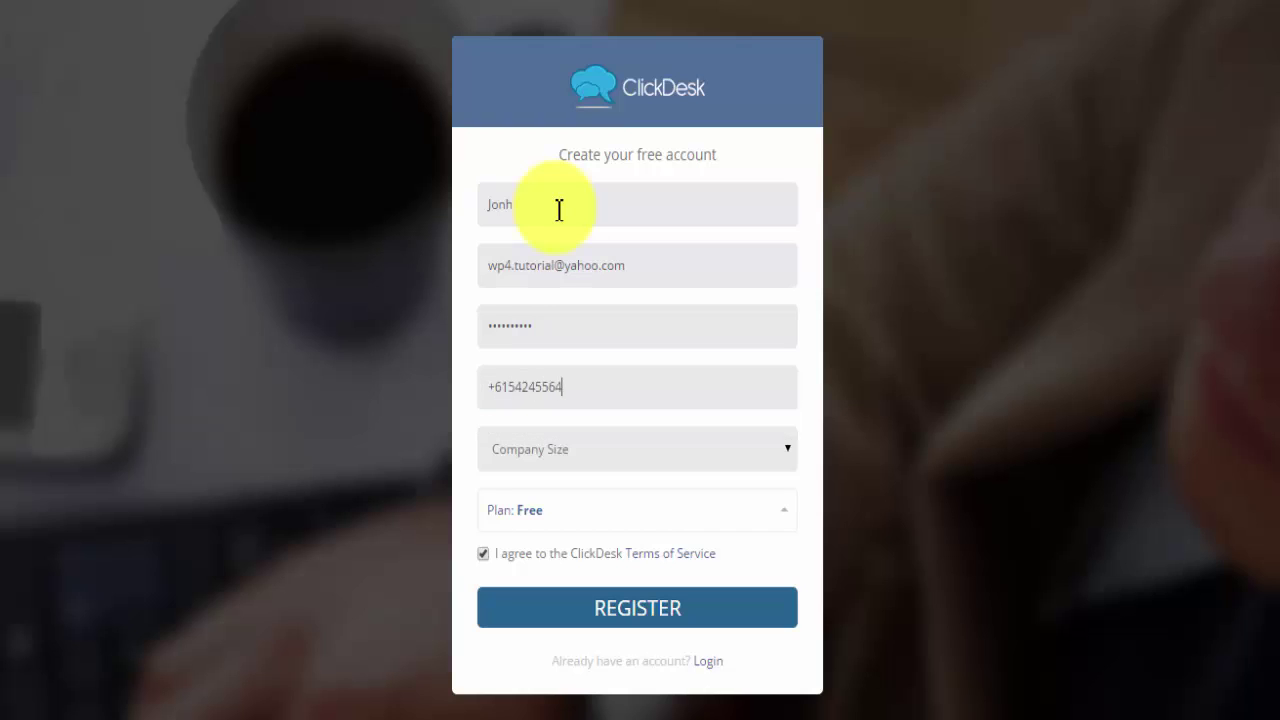
Set company size to 3-5, keep the Free plan, and register the account.
key("Tab")
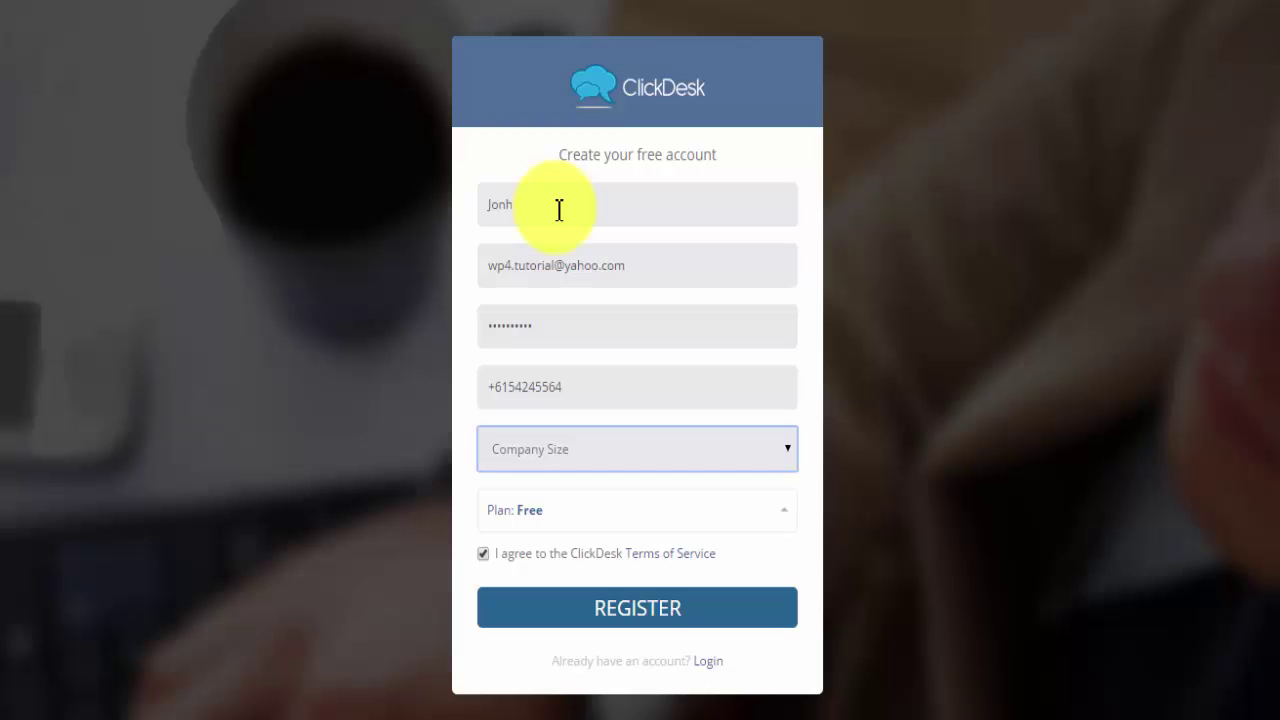
key("Down")
key("Down")
key("Down")
key("Tab")
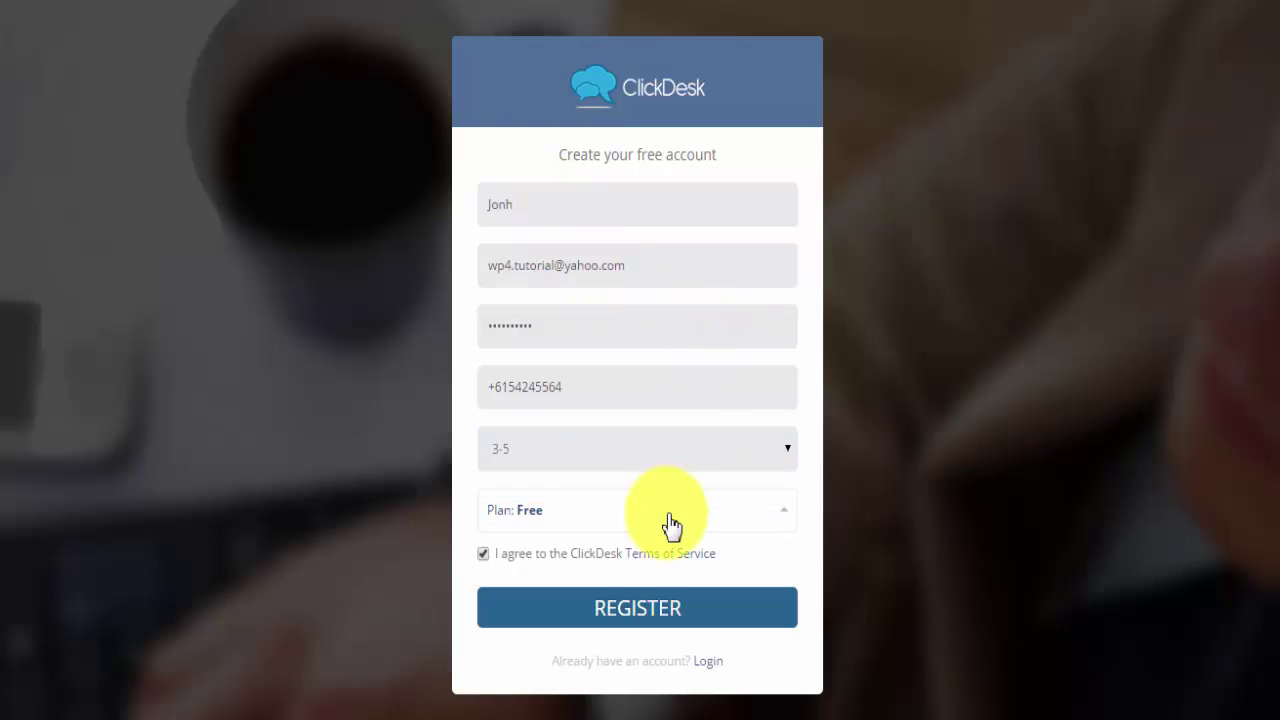
left_click(670, 522)
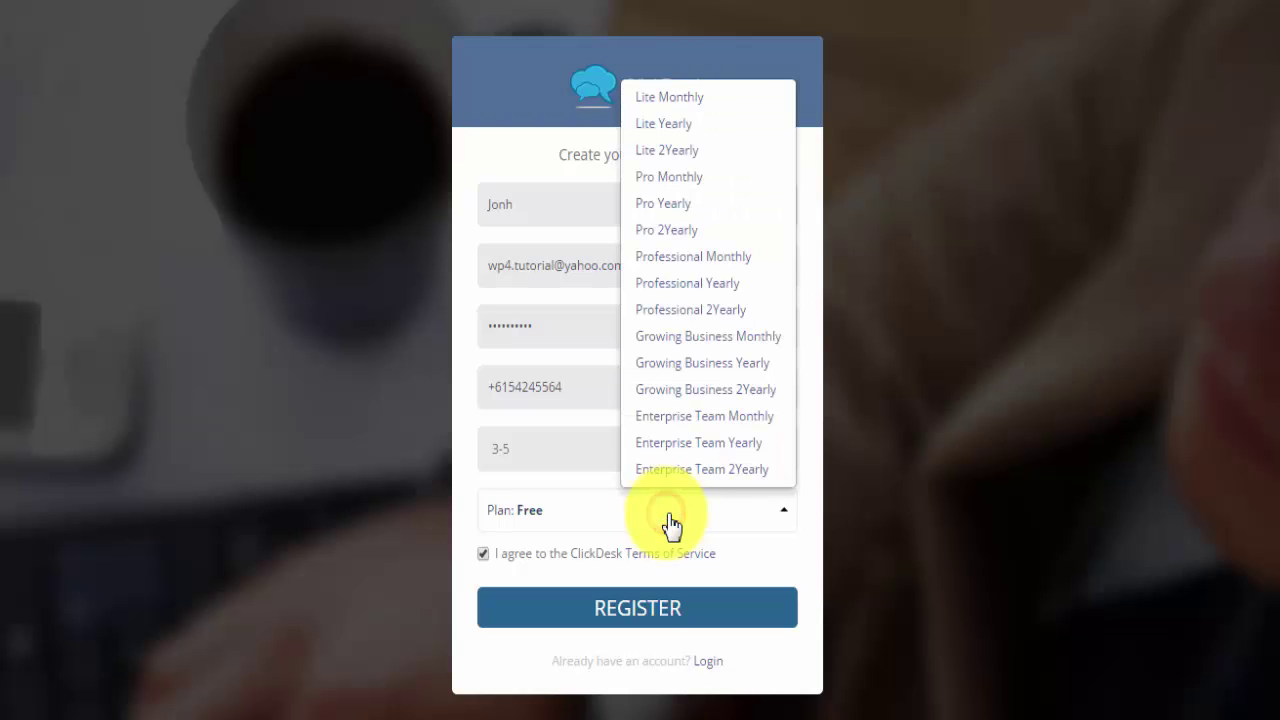
left_click(562, 512)
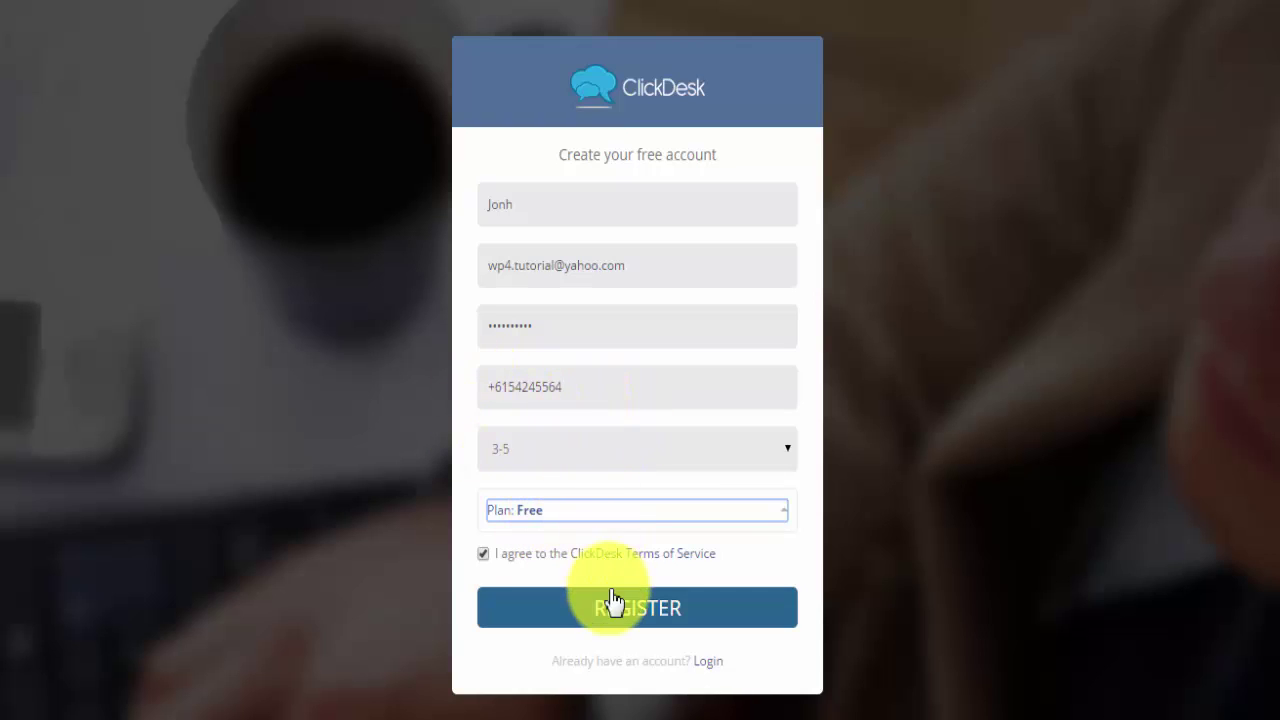
left_click(567, 607)
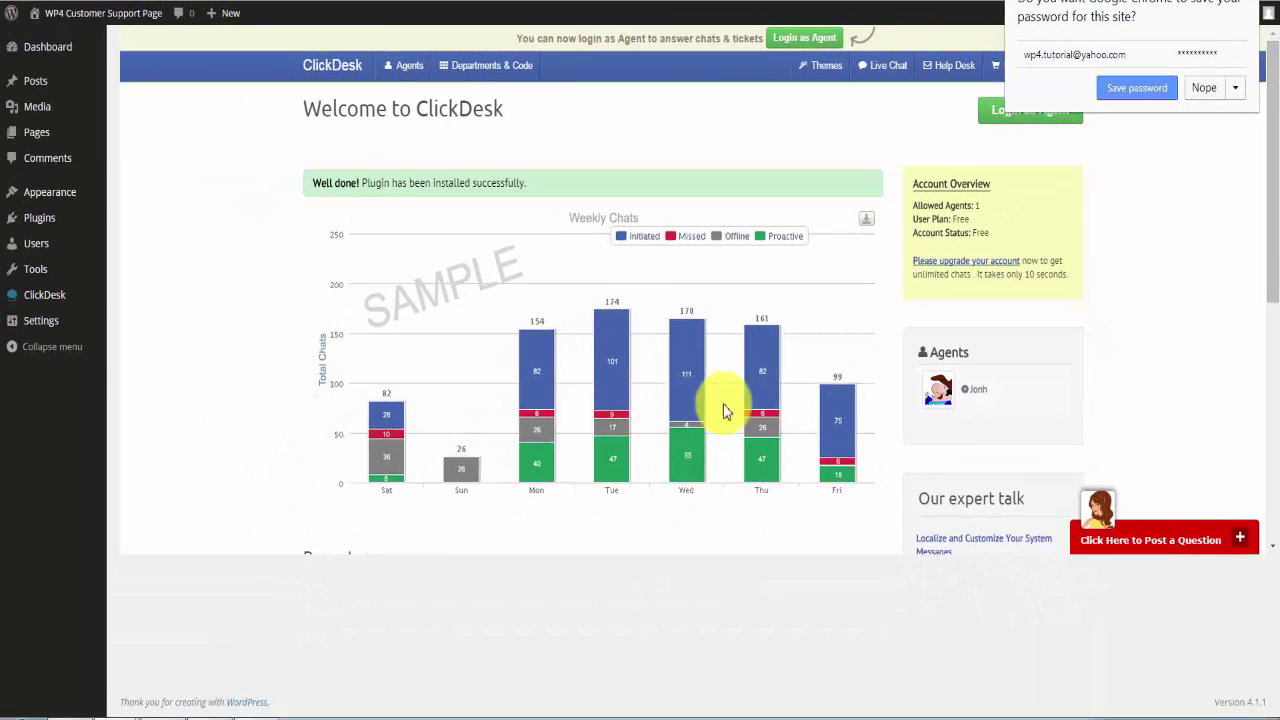
Save the login password in Chrome and highlight the overview: 1 allowed agent, Free plan, Free status.
left_click(1140, 88)
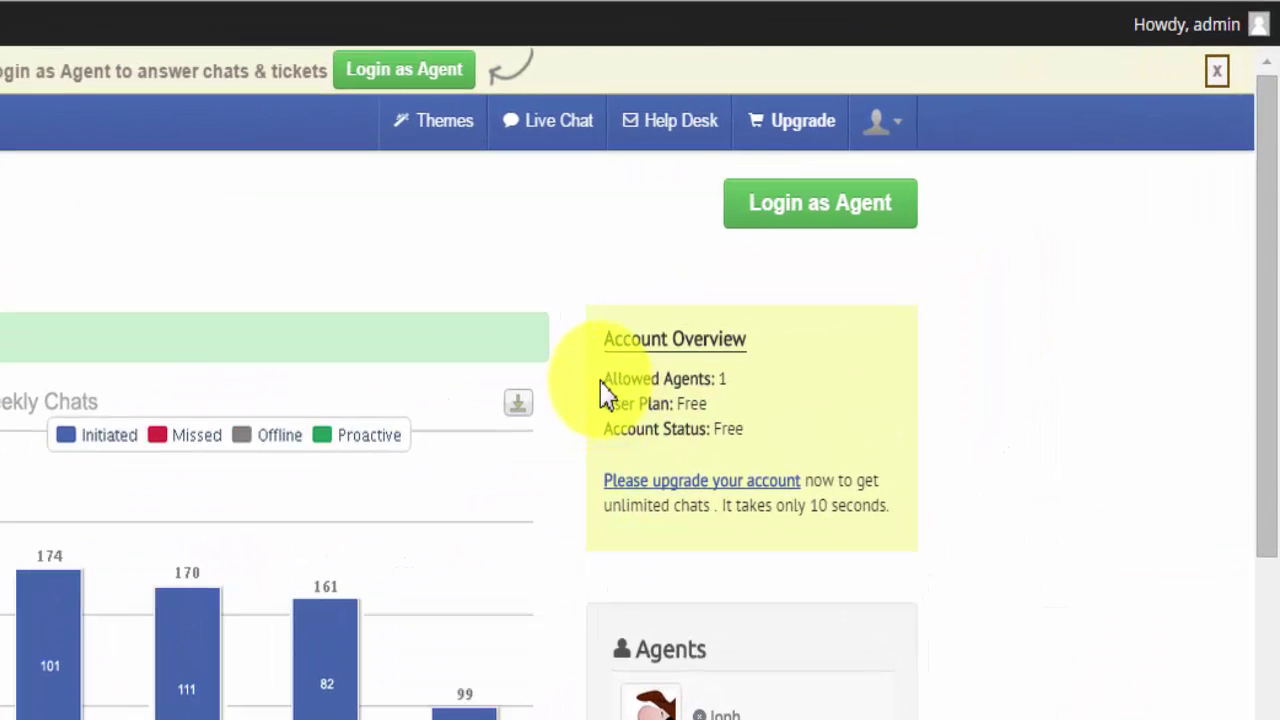
left_click_drag(770, 285, 792, 290)
left_click_drag(634, 383, 749, 380)
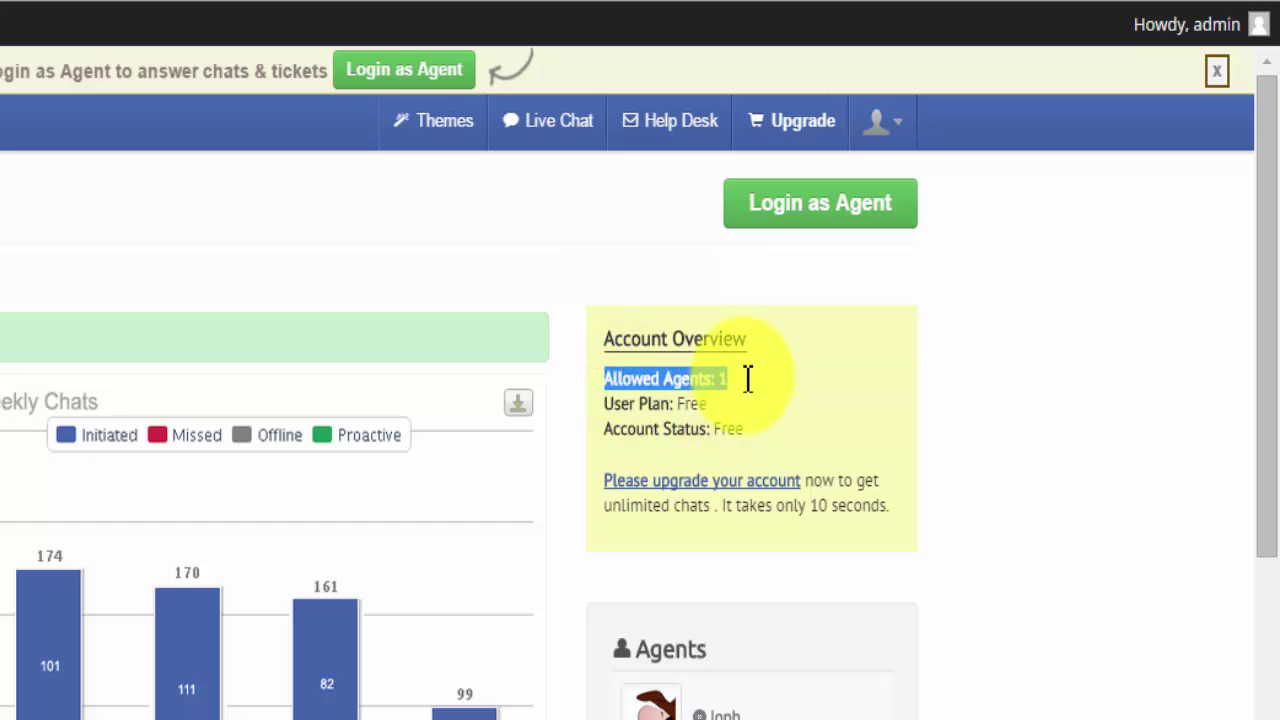
double_click(690, 403)
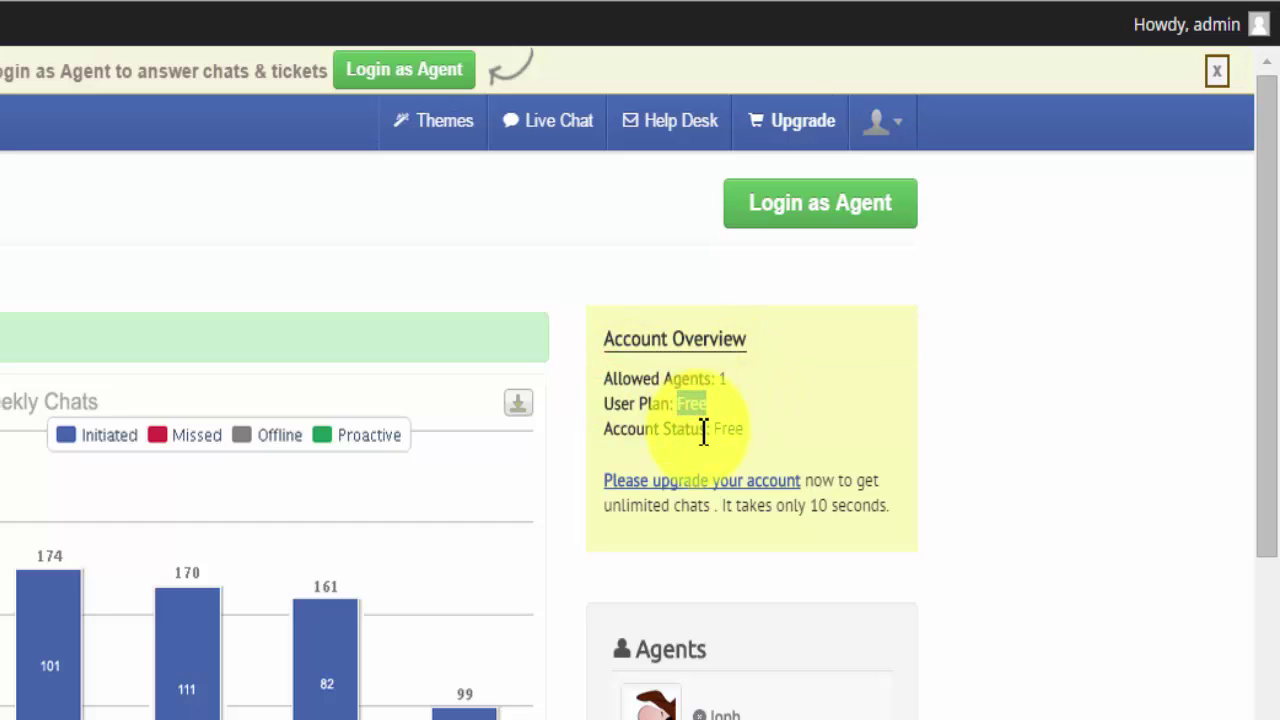
double_click(729, 429)
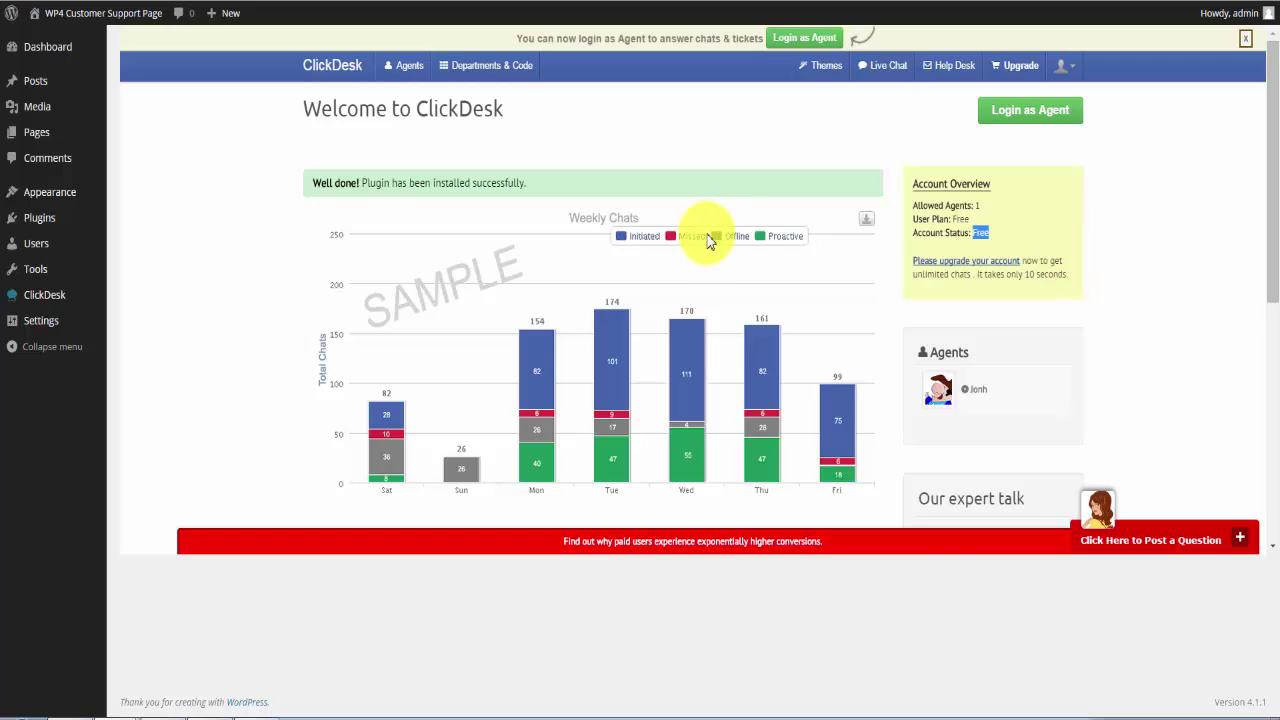
double_click(930, 236)
left_click(981, 238)
double_click(980, 234)
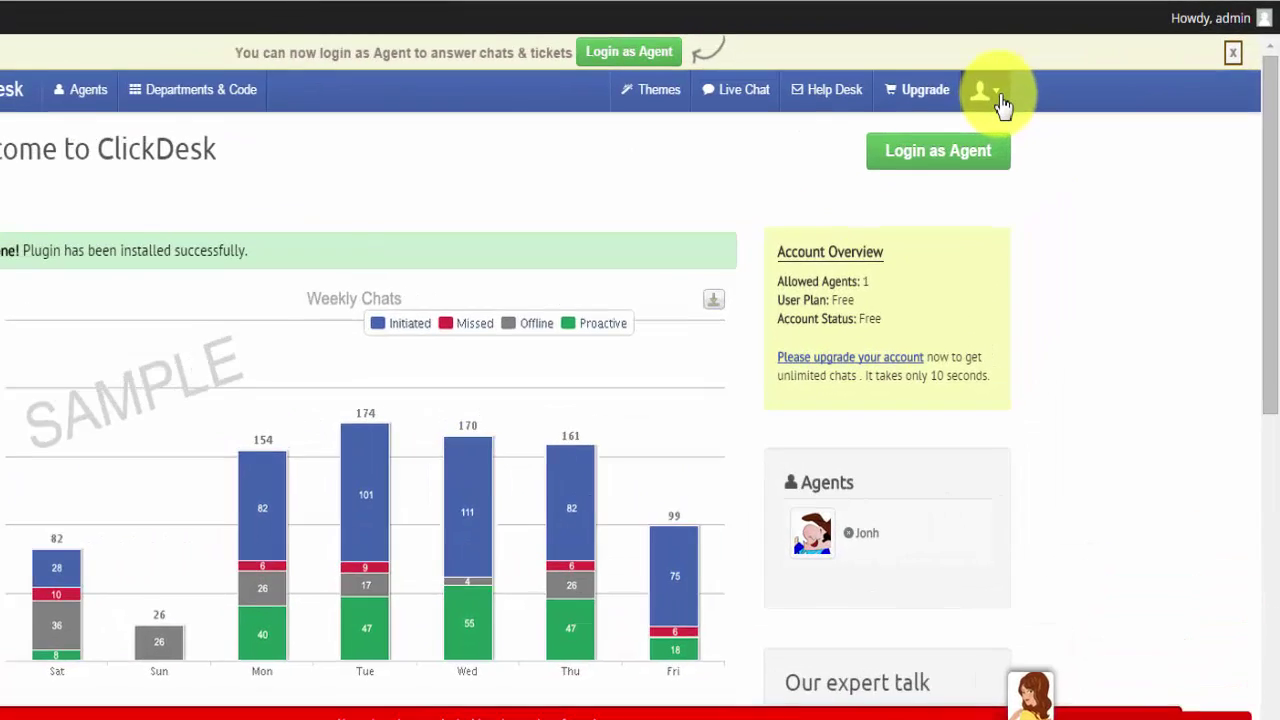
Open Admin Settings' Email Notifications and review the Recipient Email ID and report notification settings.
left_click(1072, 67)
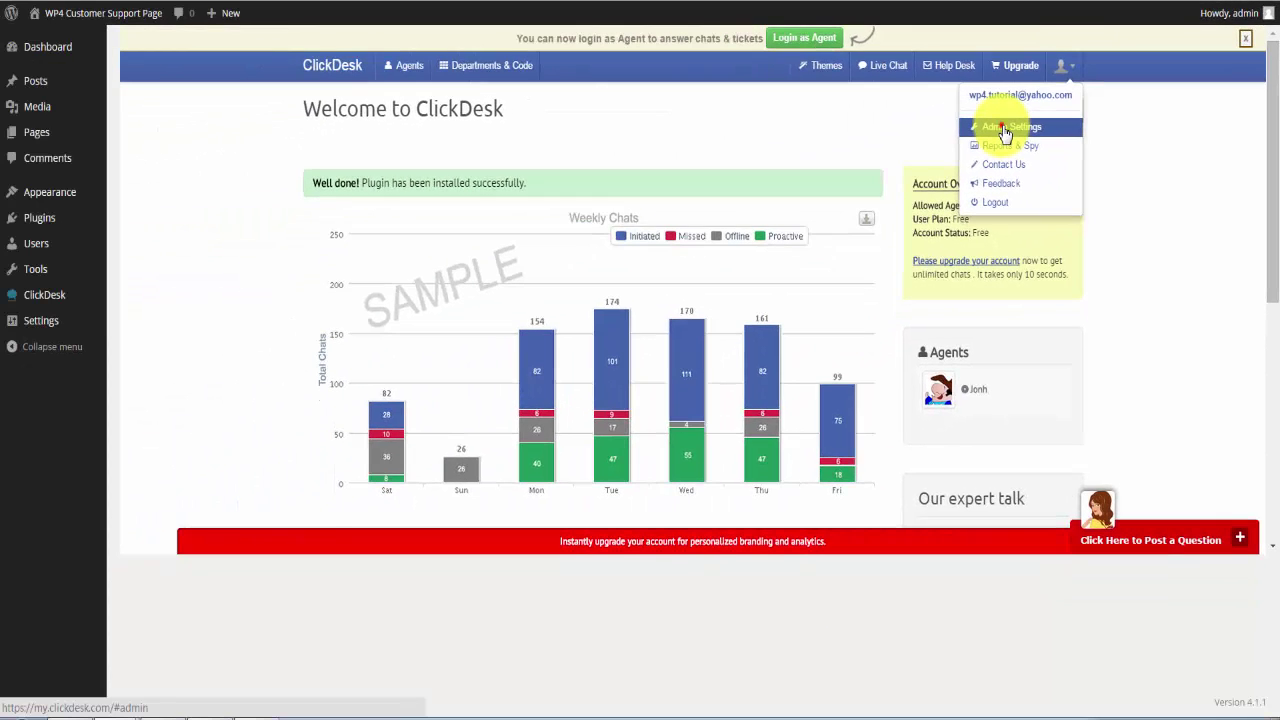
left_click(1005, 129)
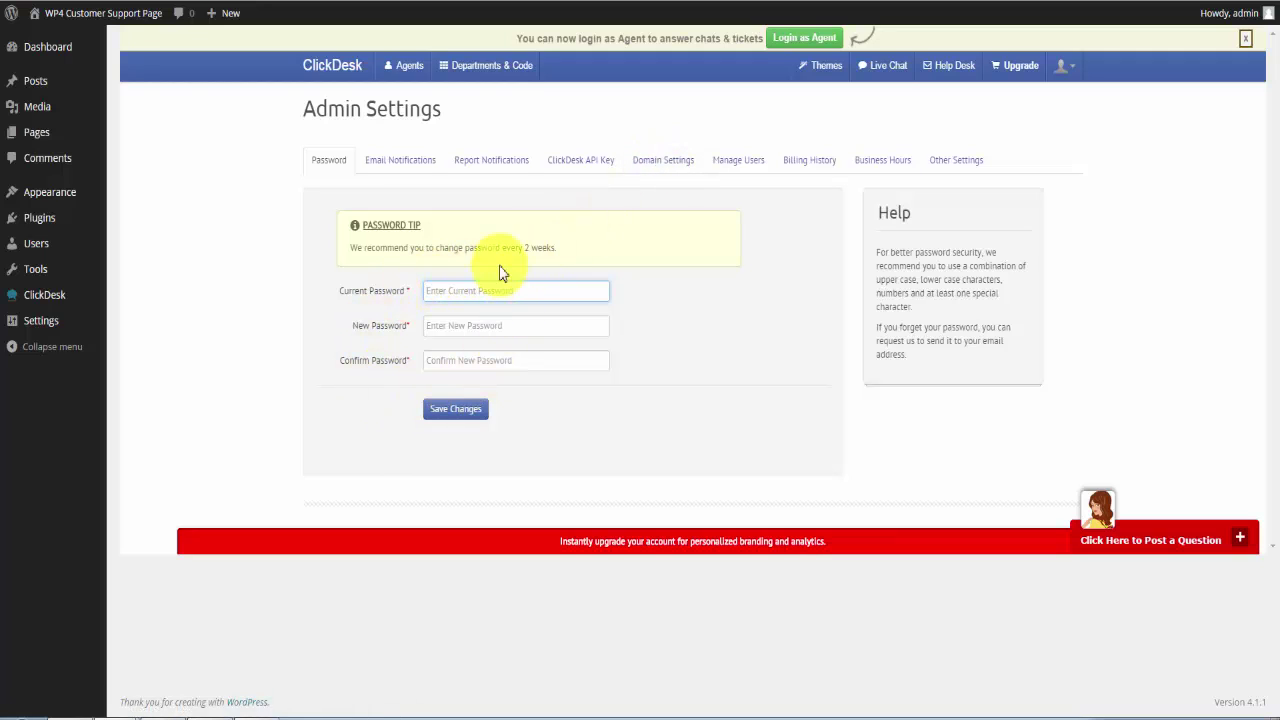
left_click(421, 170)
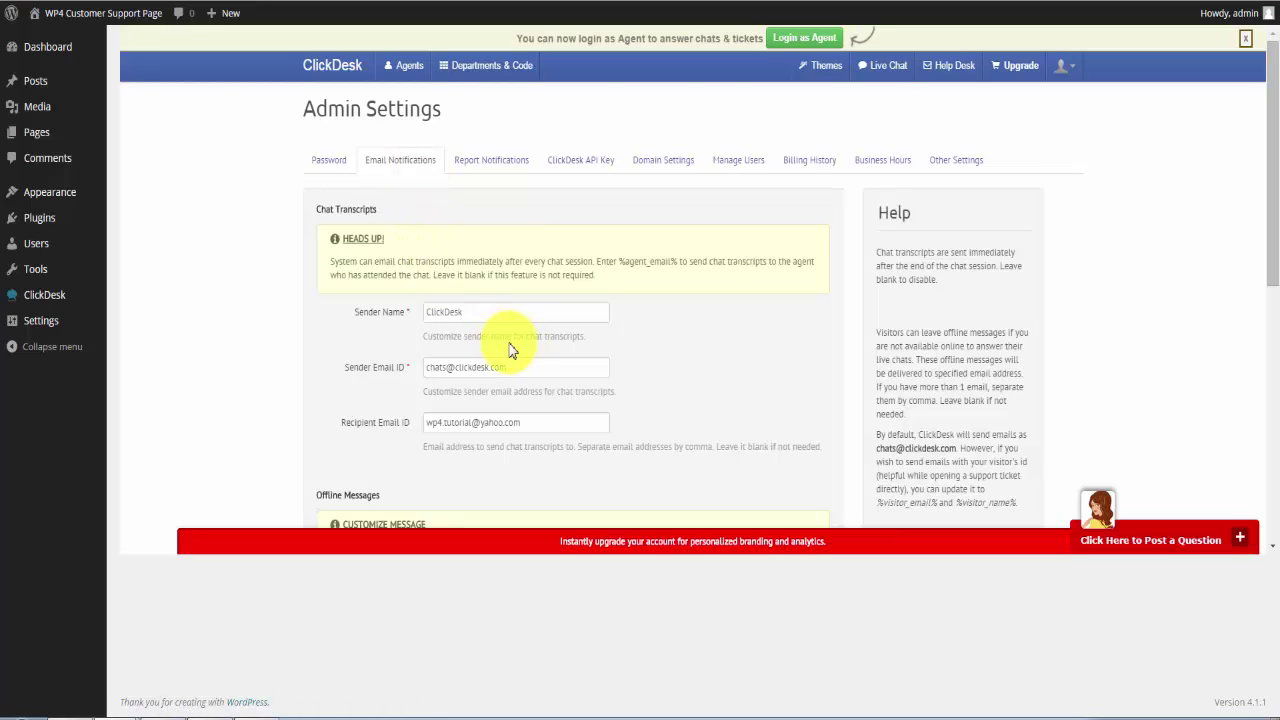
scroll(495, 344, "down", 1)
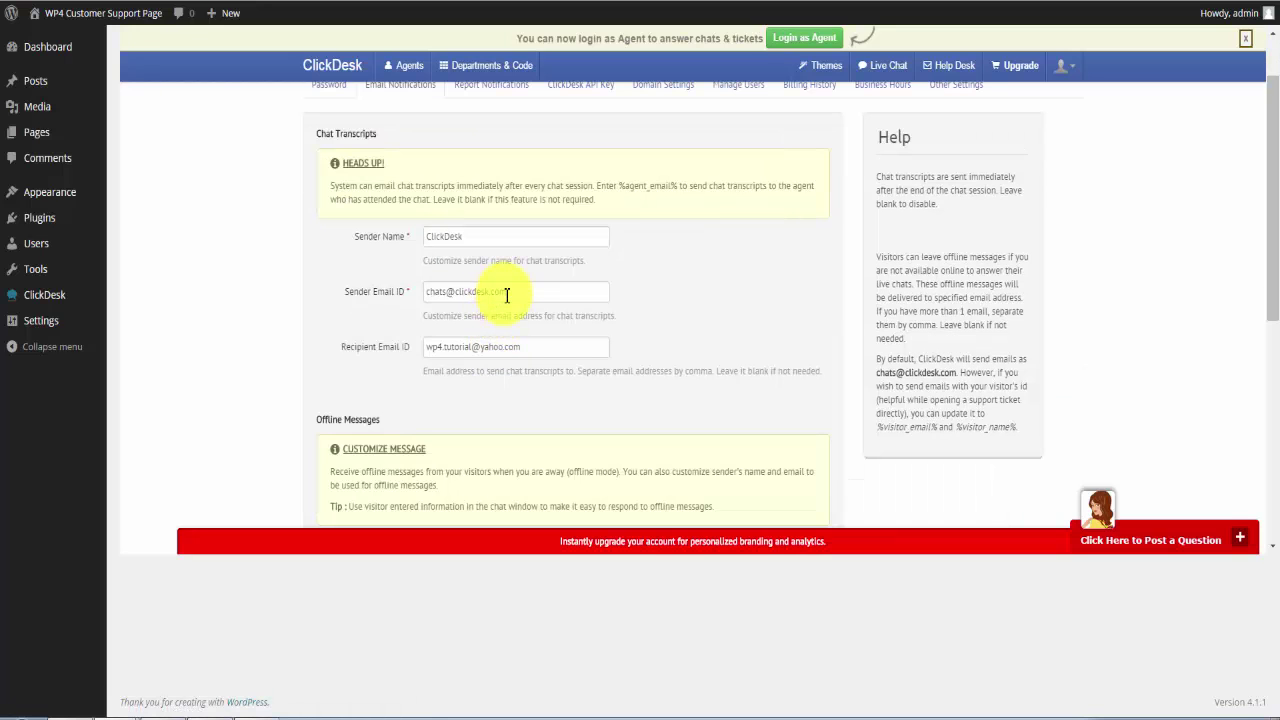
left_click_drag(347, 347, 395, 370)
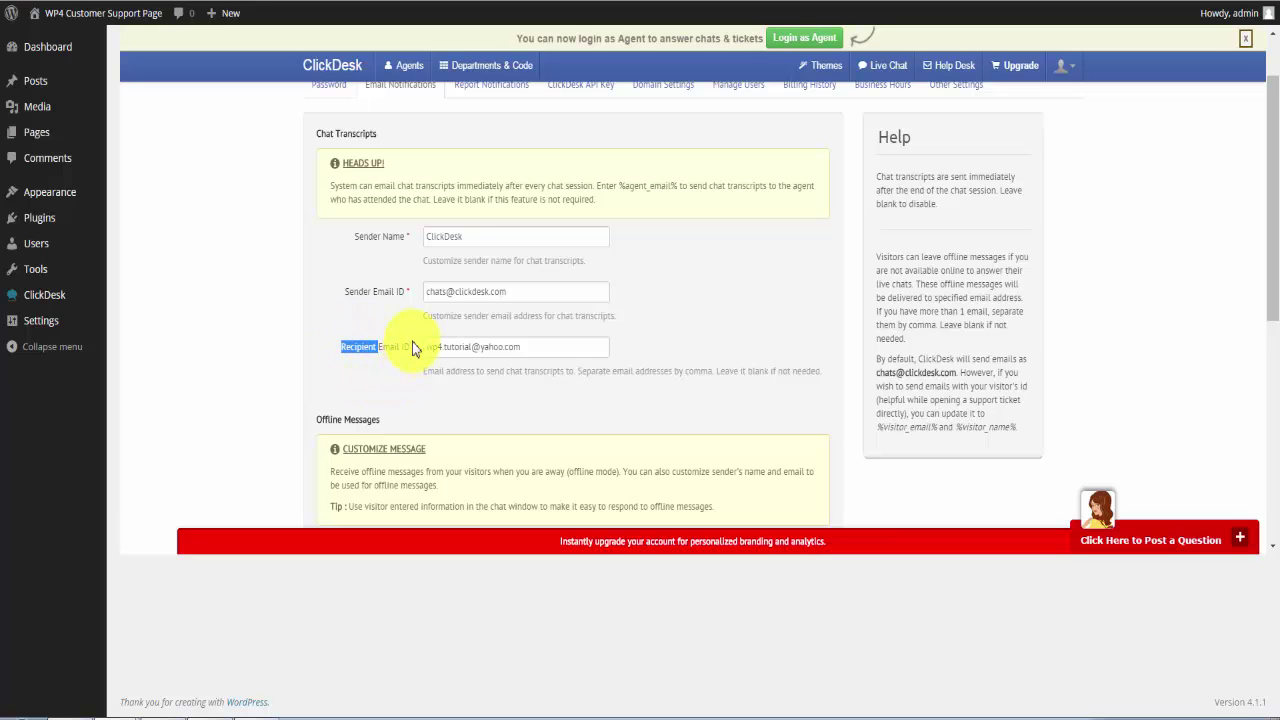
scroll(440, 230, "up", 1)
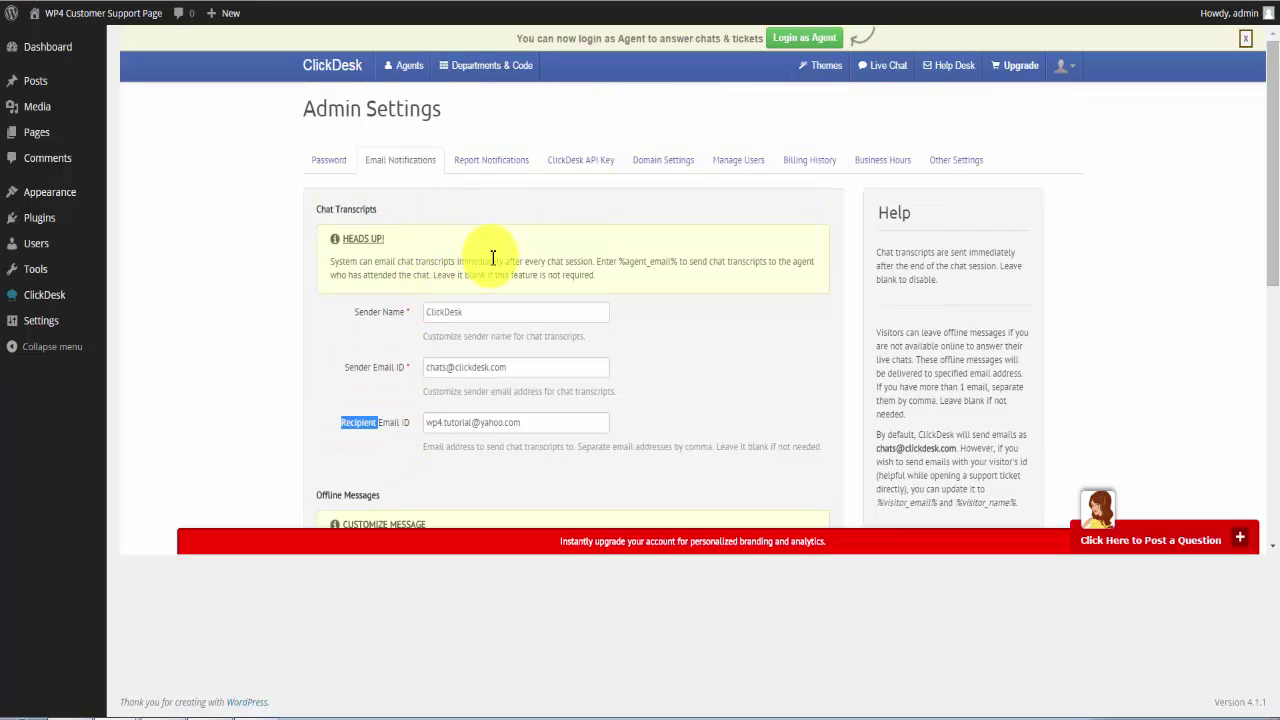
left_click(490, 175)
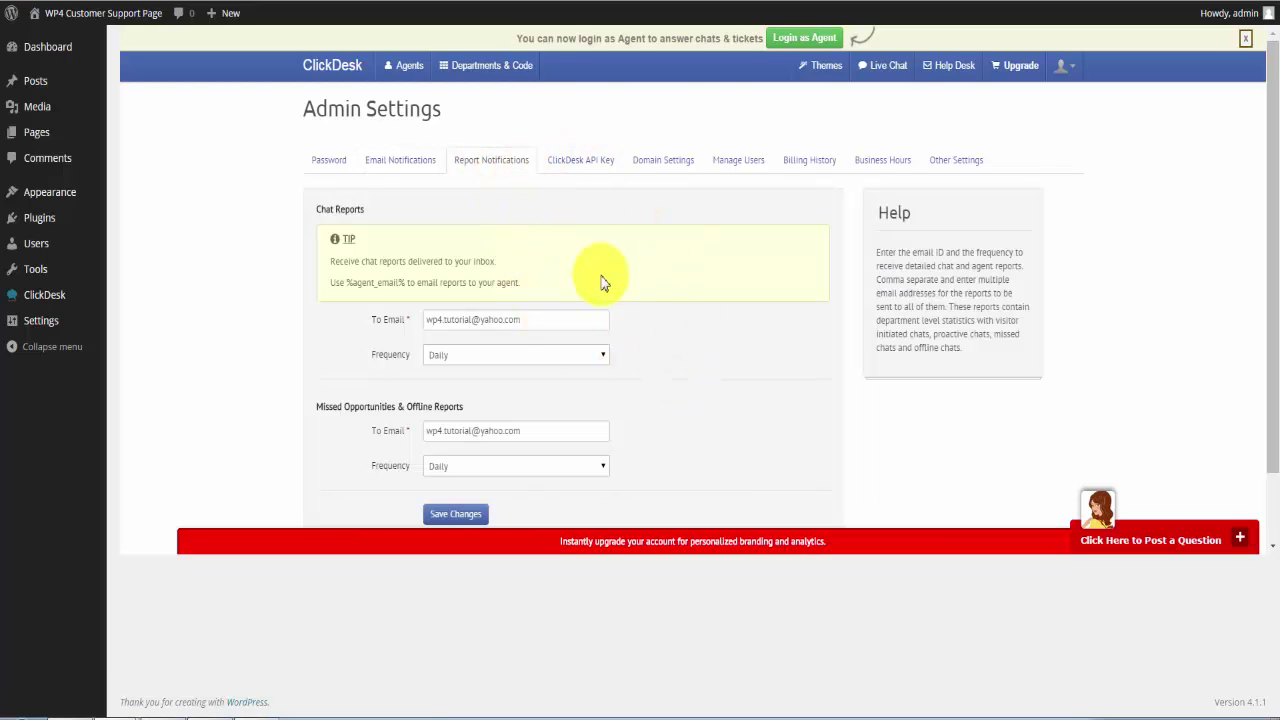
Check both report recipient addresses and keep missed-opportunity reports at a Daily frequency.
scroll(635, 345, "down", 1)
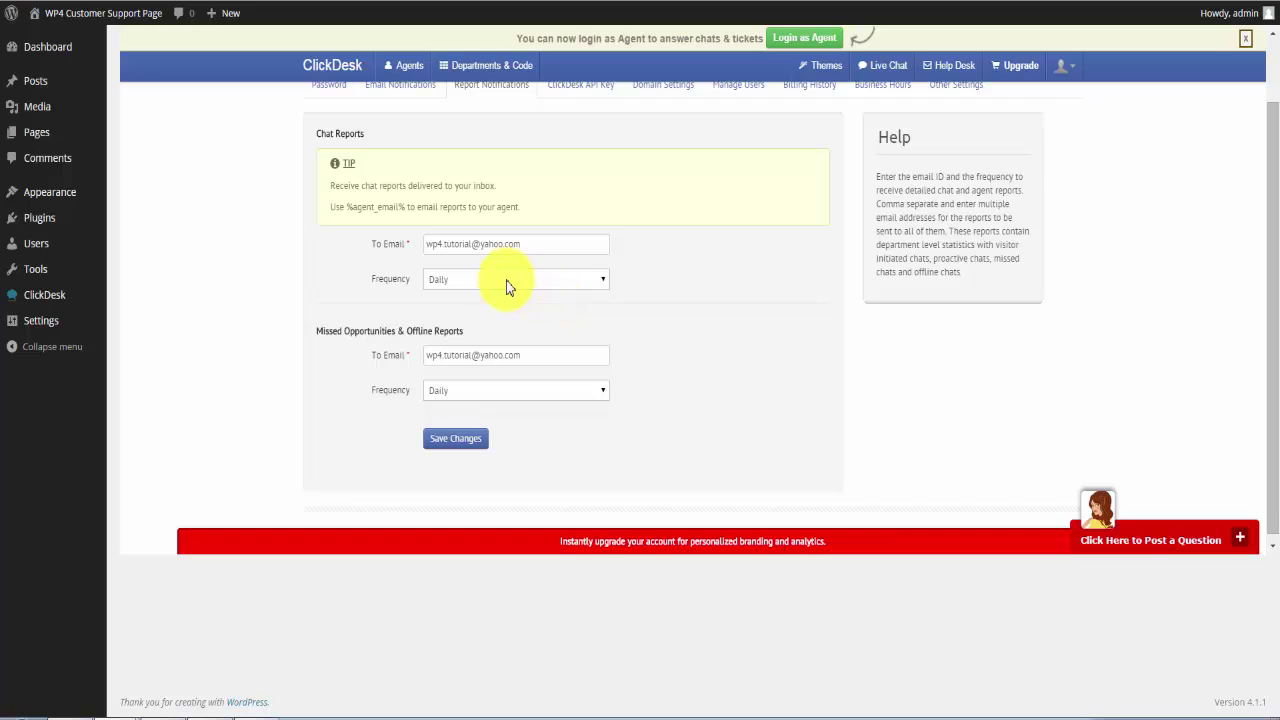
left_click(475, 245)
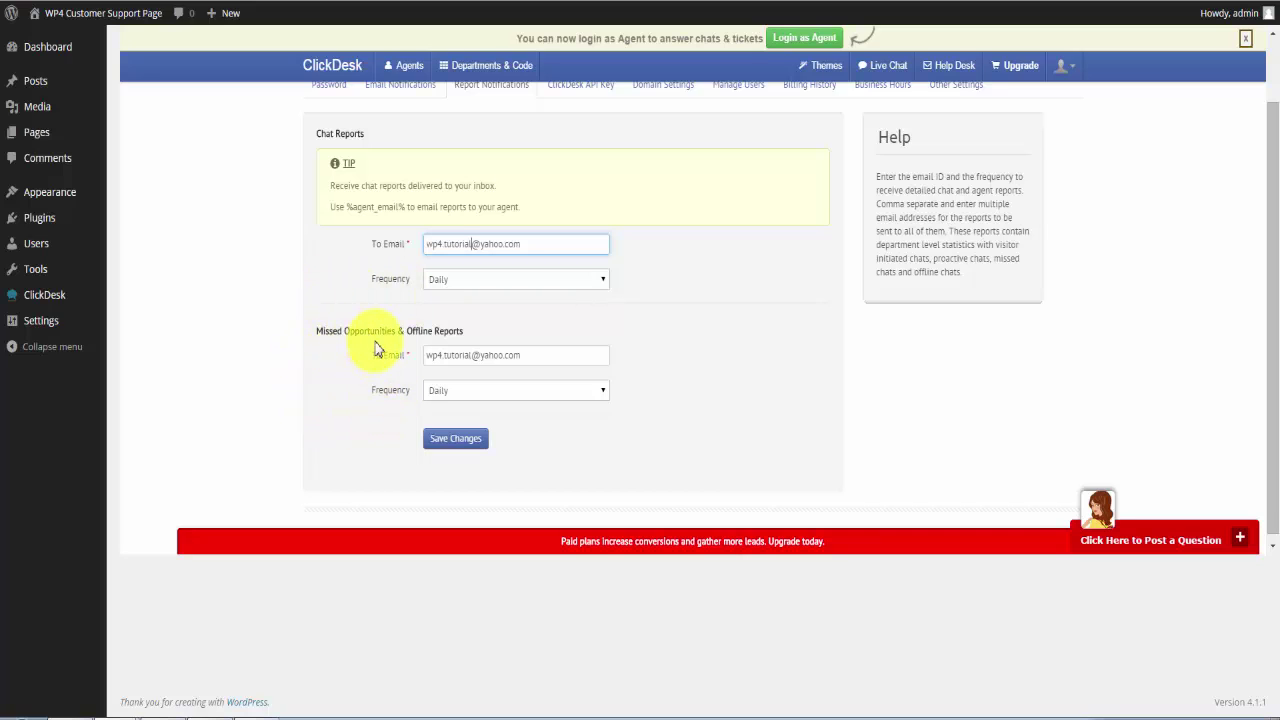
left_click(528, 357)
left_click(541, 394)
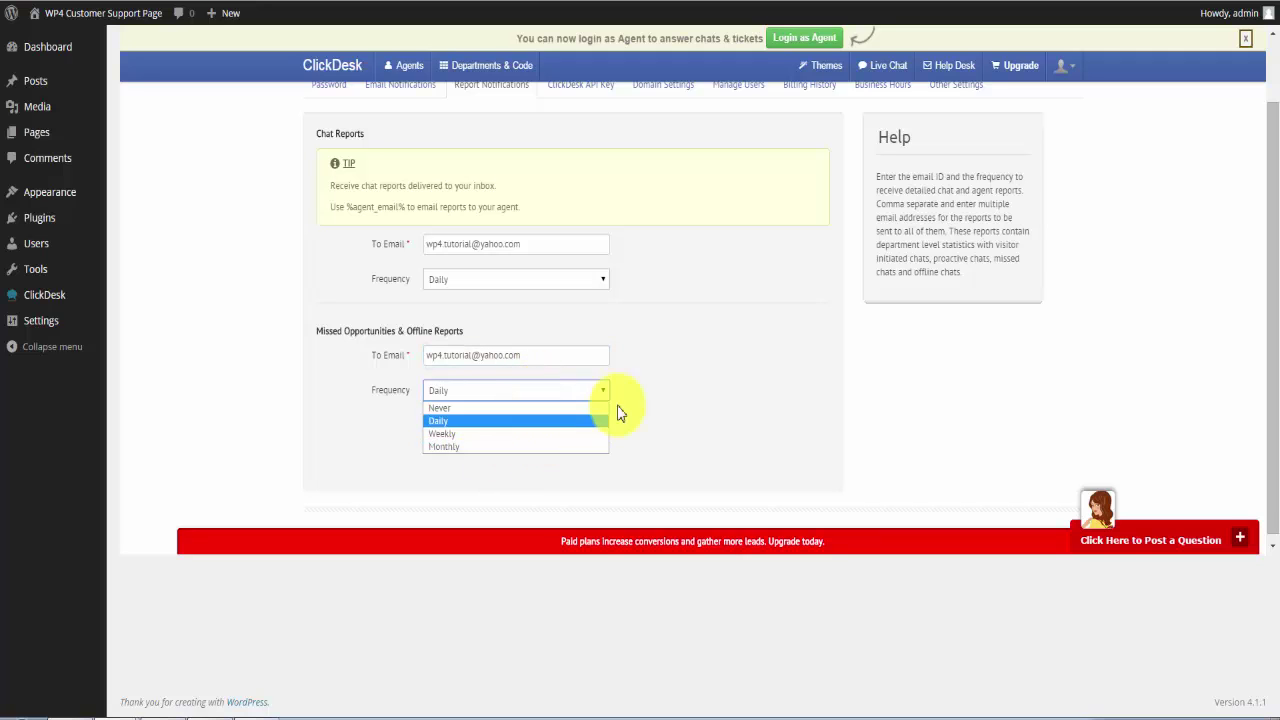
left_click(660, 402)
scroll(716, 435, "up", 1)
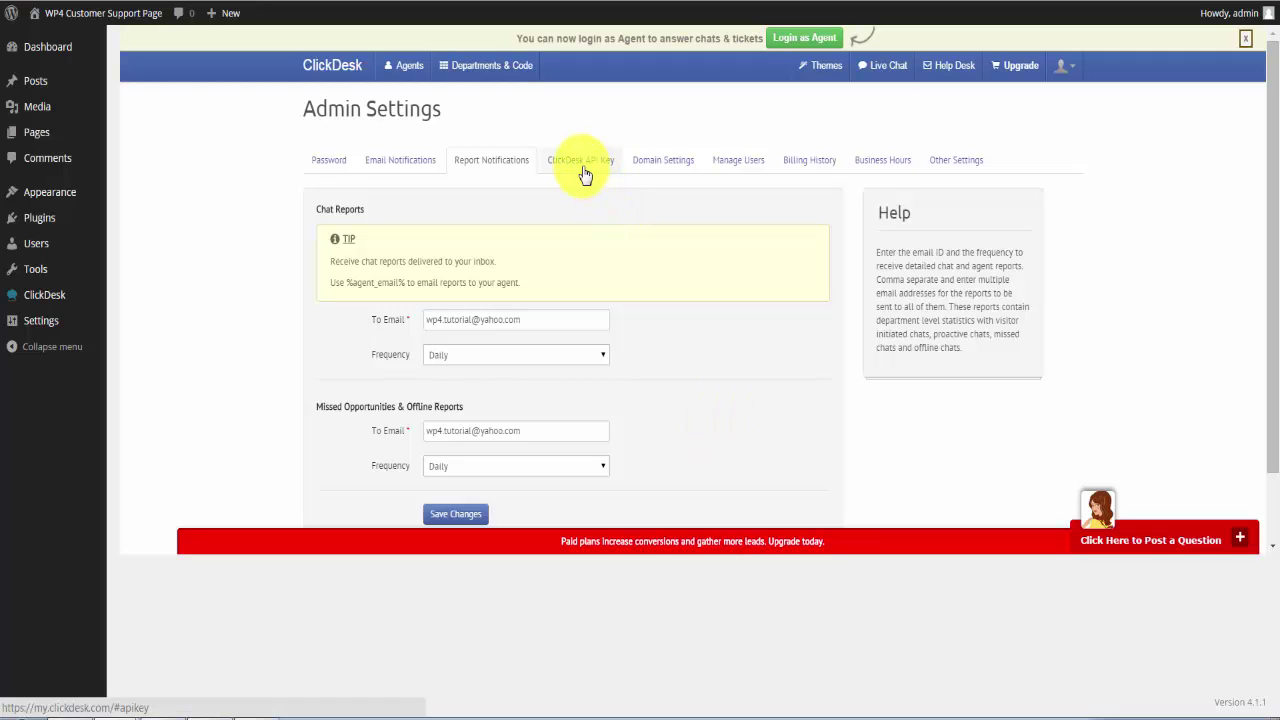
Show and select the ClickDesk API key, then review the Domain Settings page.
left_click(583, 168)
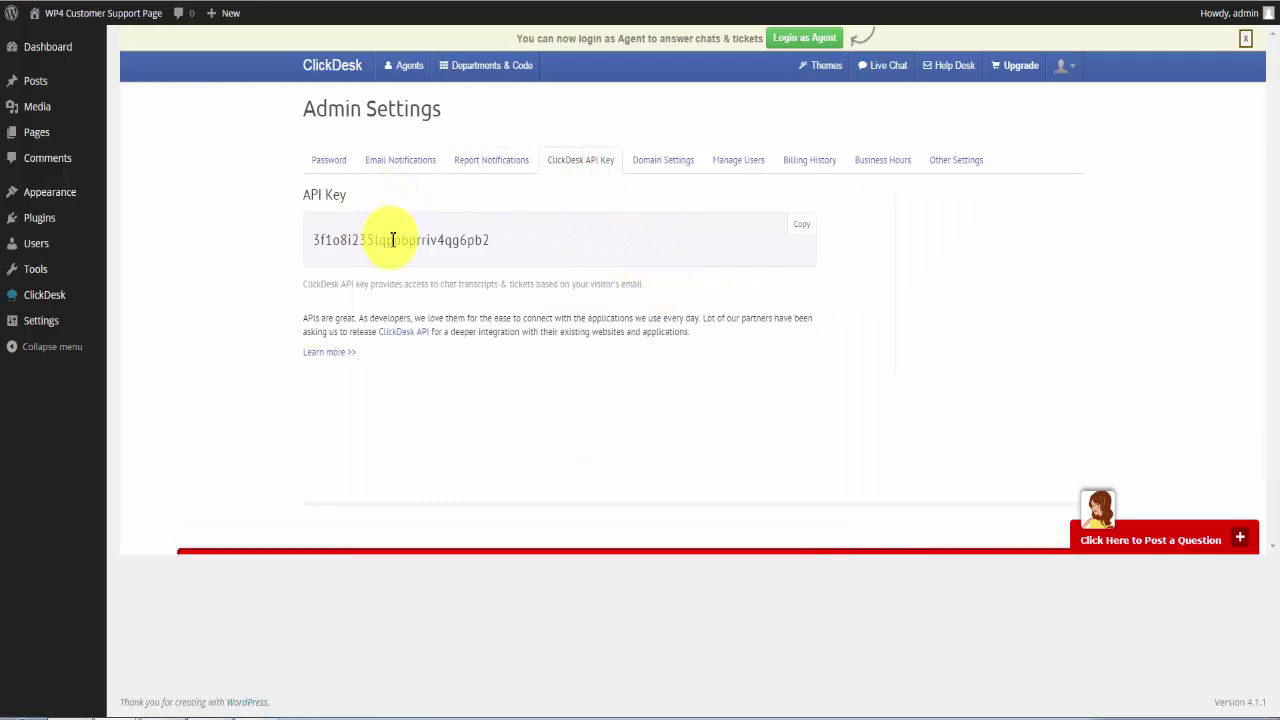
double_click(397, 240)
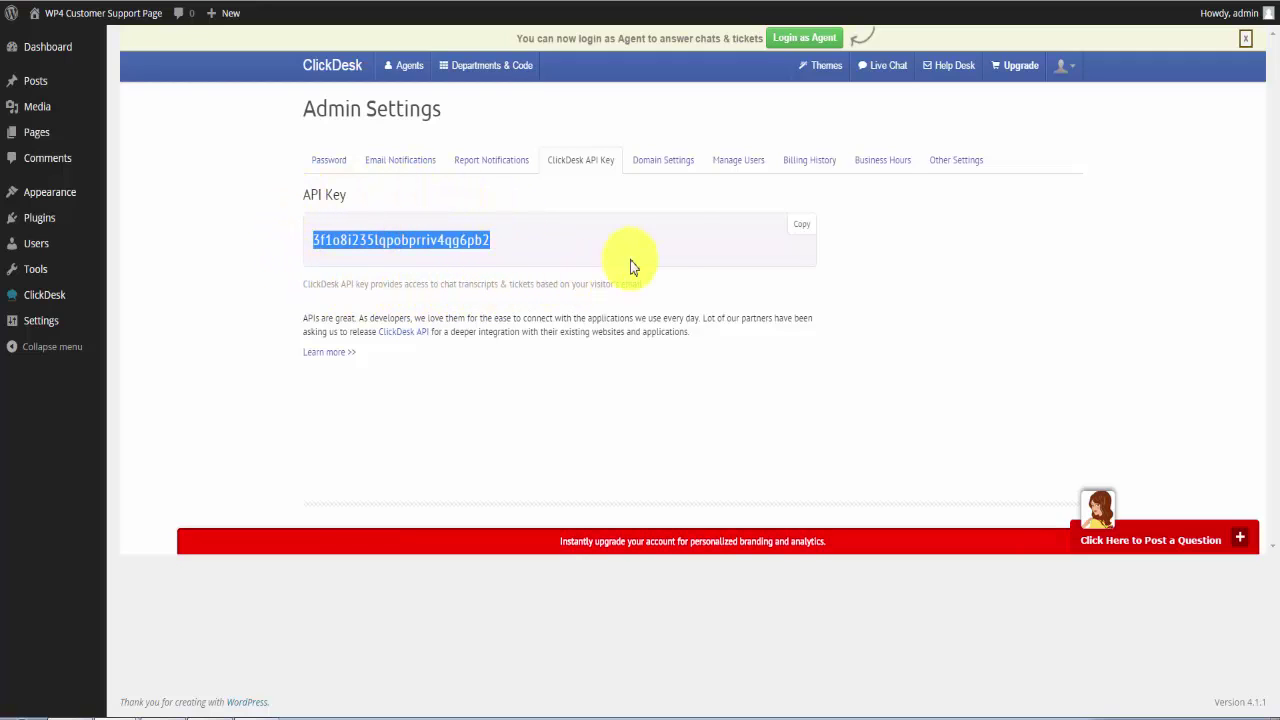
left_click(663, 162)
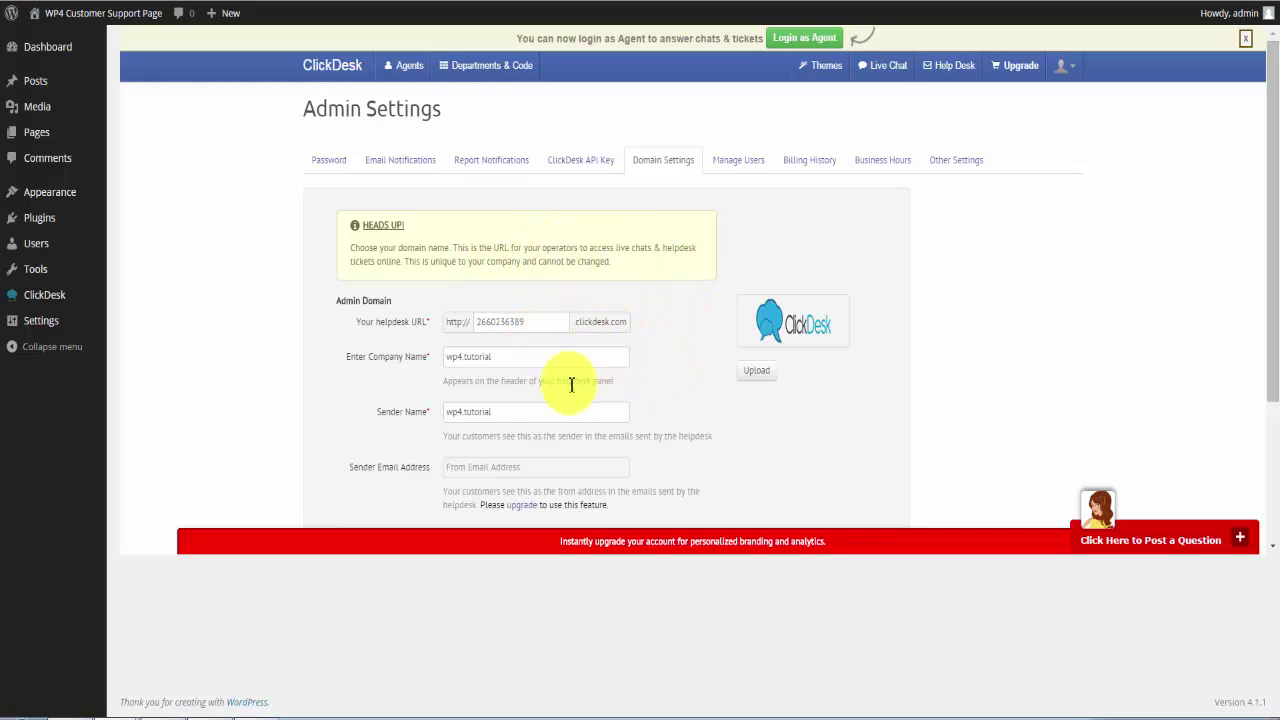
scroll(418, 445, "down", 1)
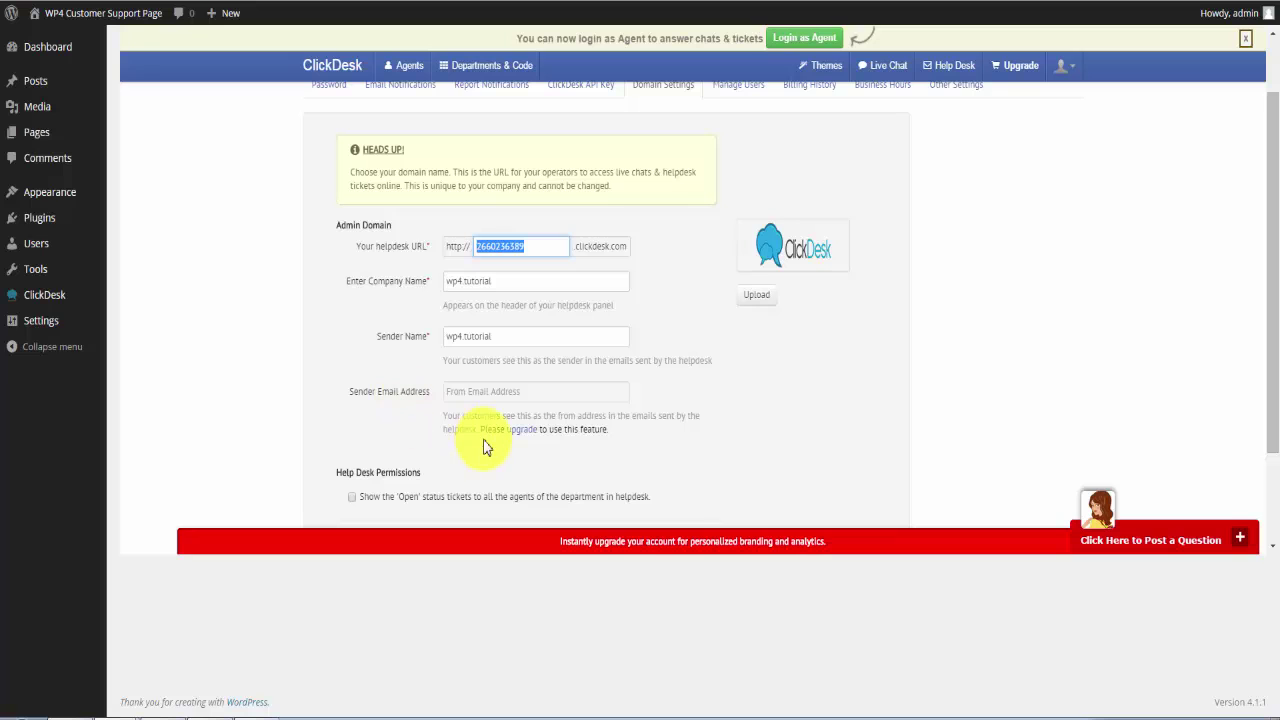
scroll(450, 456, "down", 2)
scroll(743, 357, "up", 2)
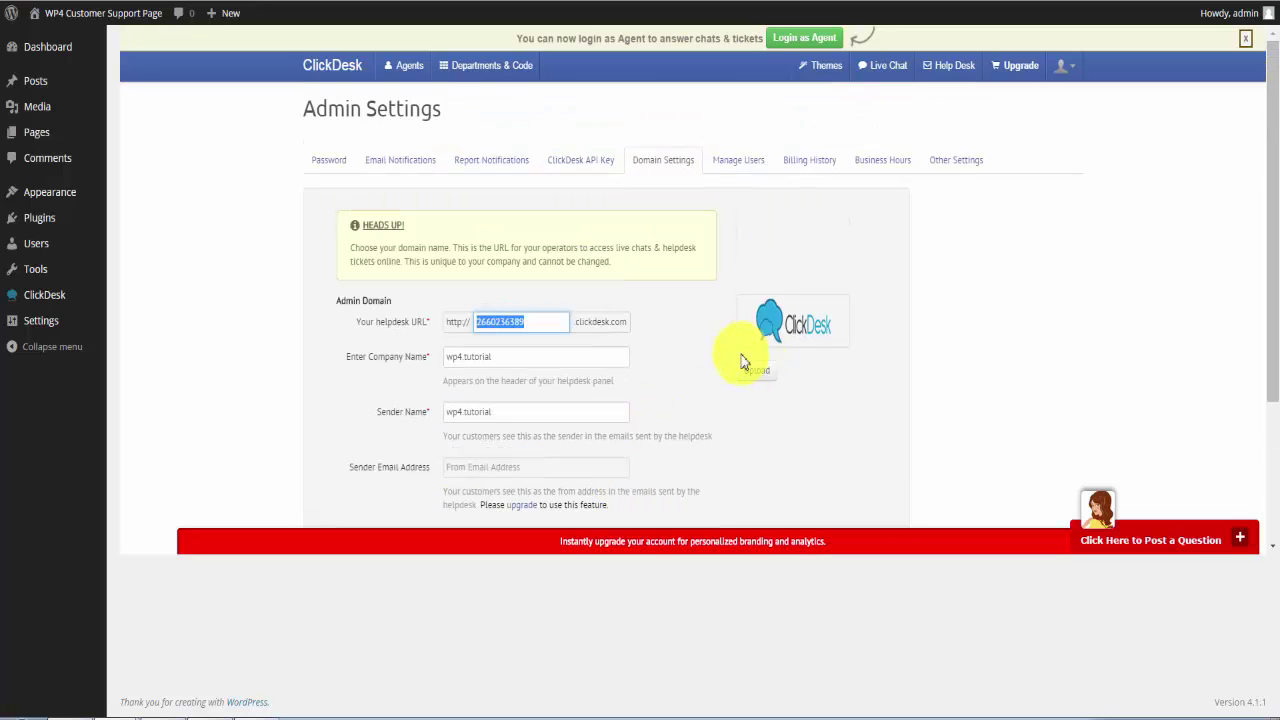
Browse Manage Users, Billing History, Business Hours and the queue and custom sound settings.
left_click(742, 162)
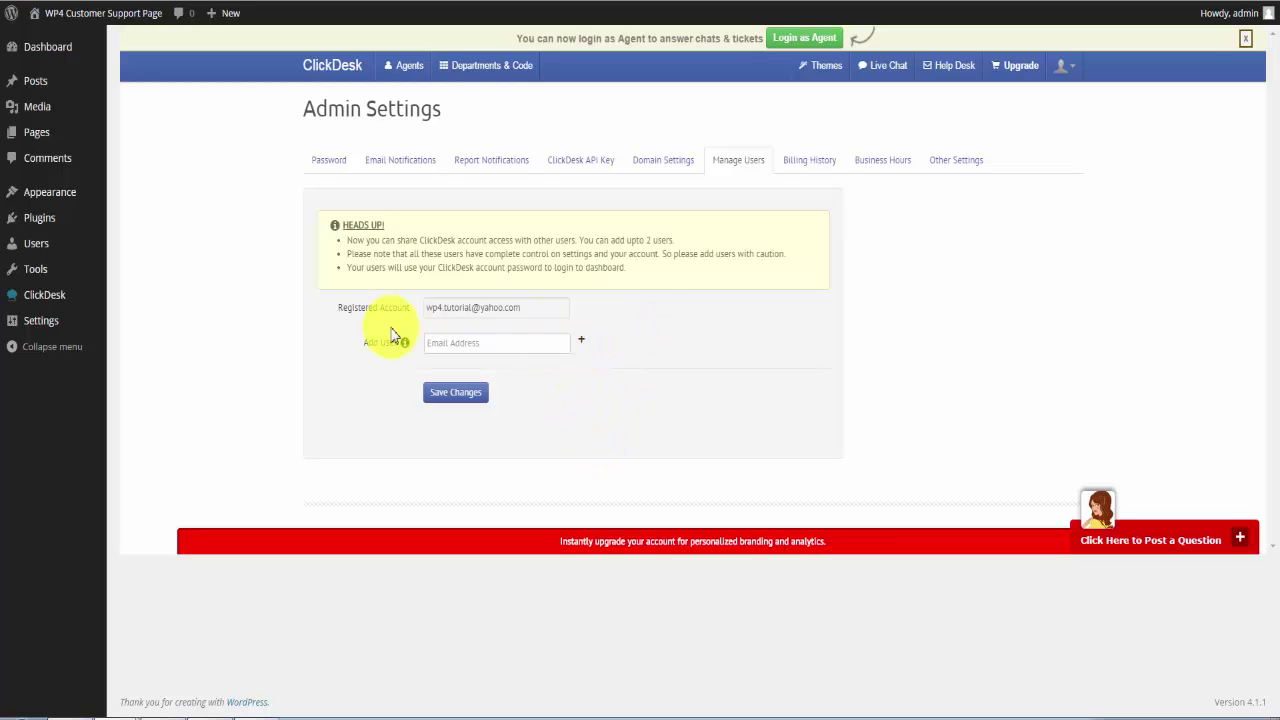
left_click(812, 163)
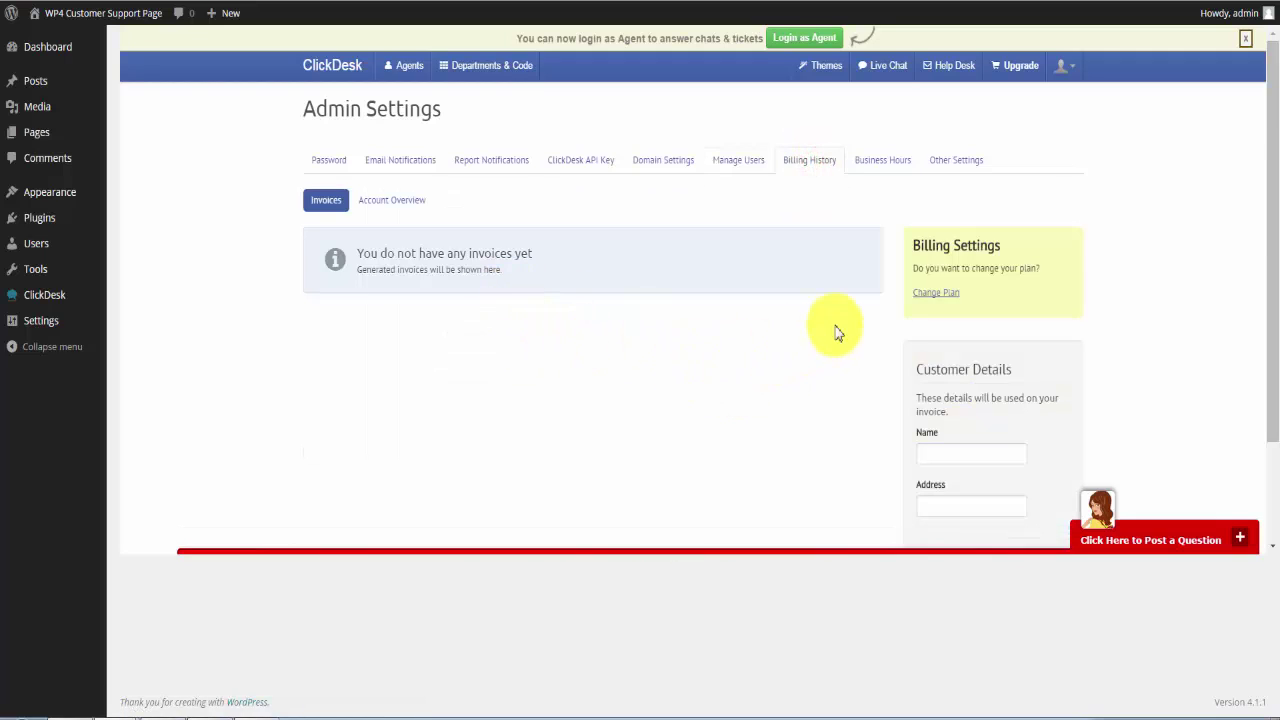
left_click(885, 163)
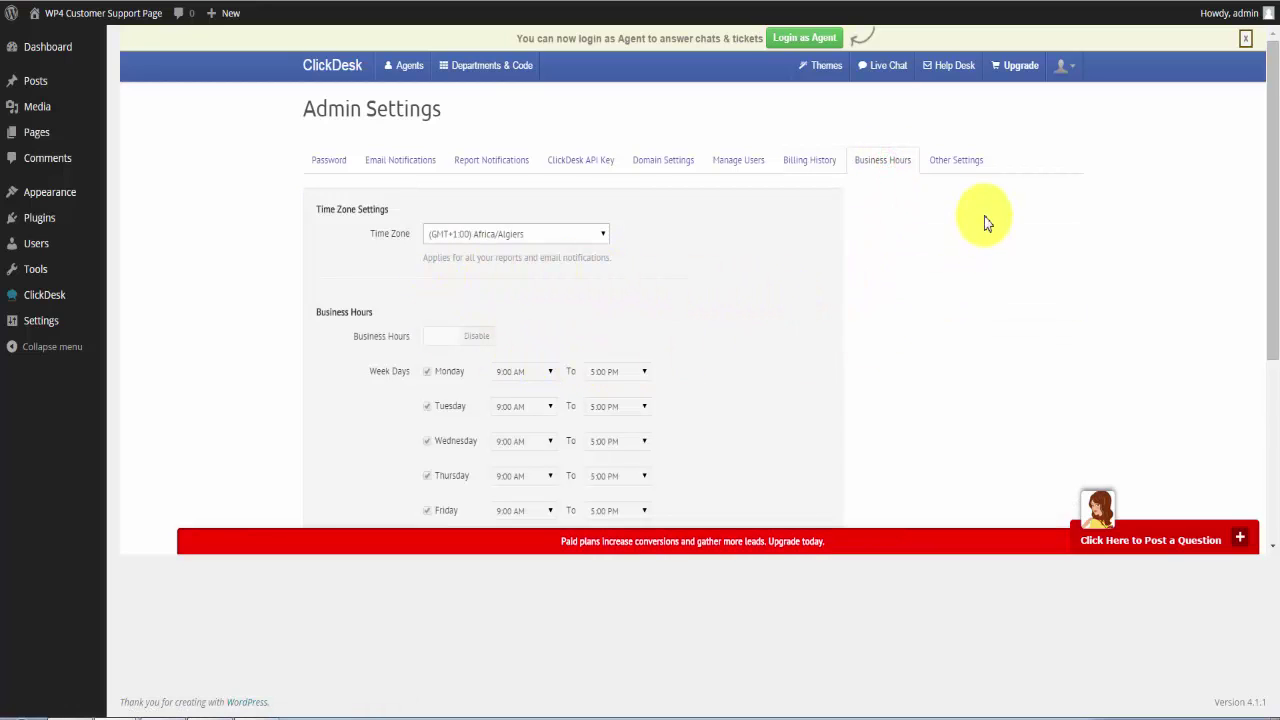
left_click(970, 173)
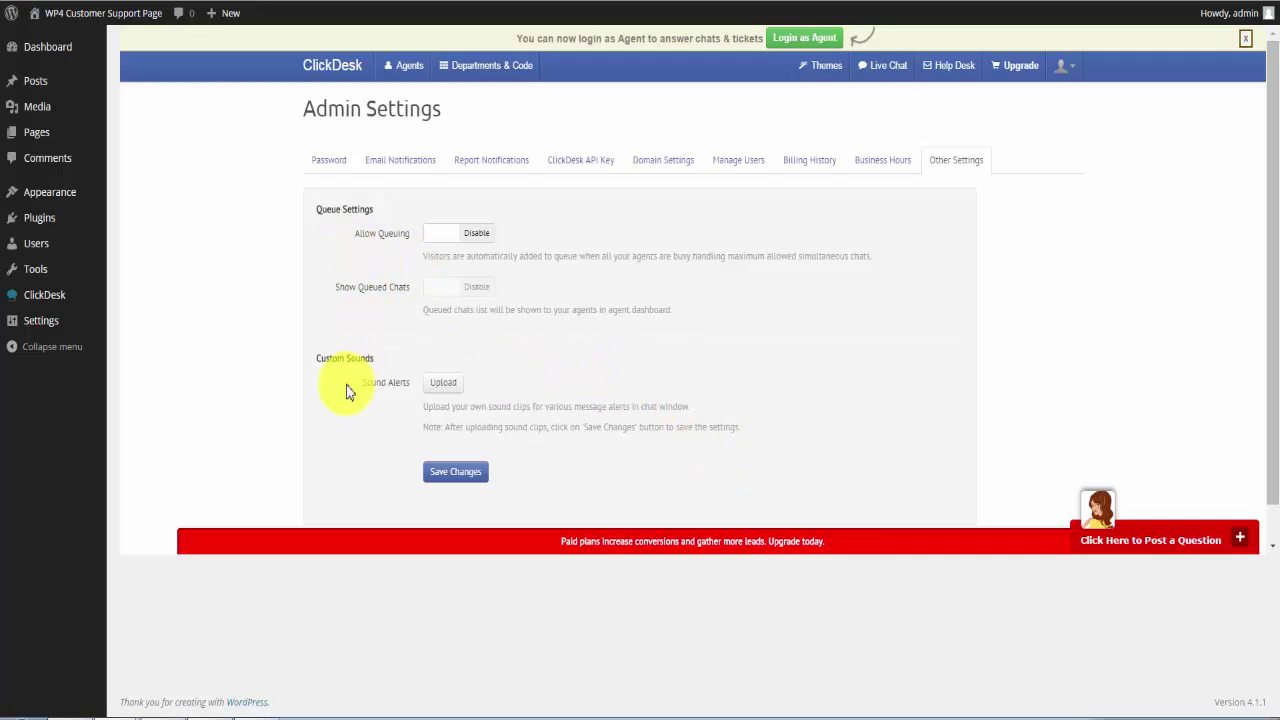
scroll(616, 436, "down", 1)
scroll(616, 436, "up", 1)
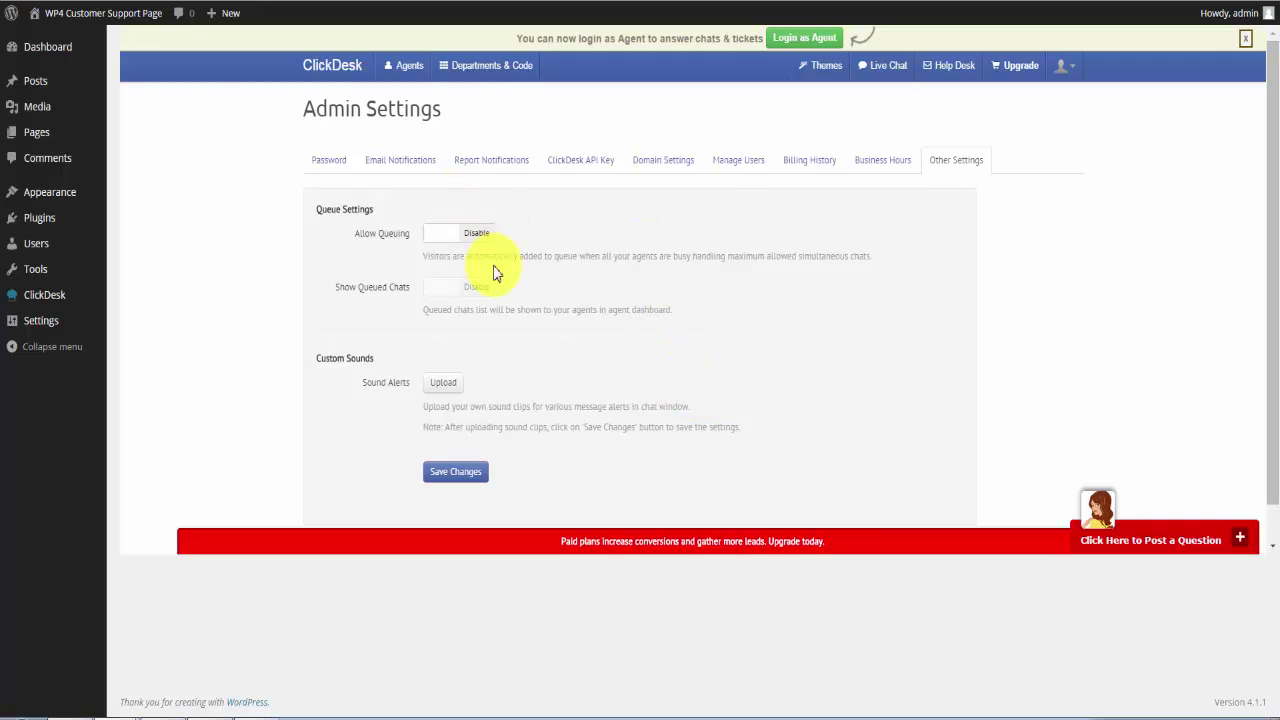
Set the chat widget style to Lighten and pick a cartoon avatar with glasses.
left_click(829, 66)
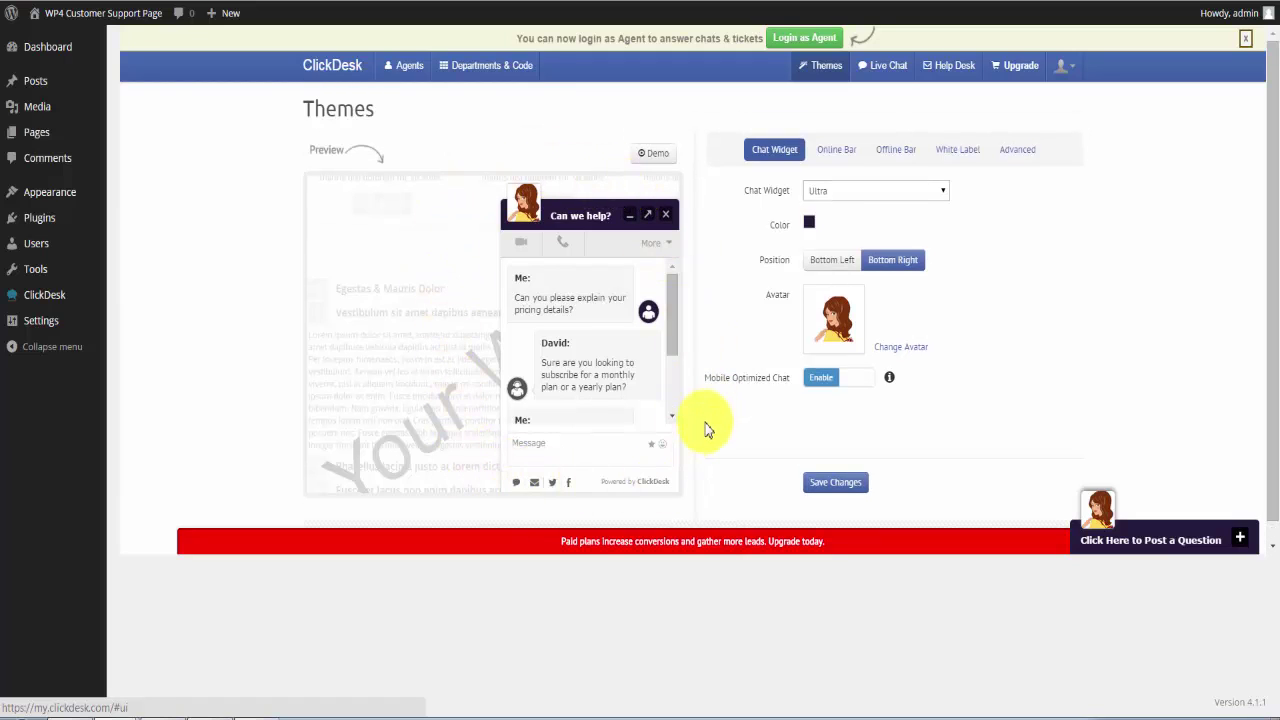
left_click(831, 190)
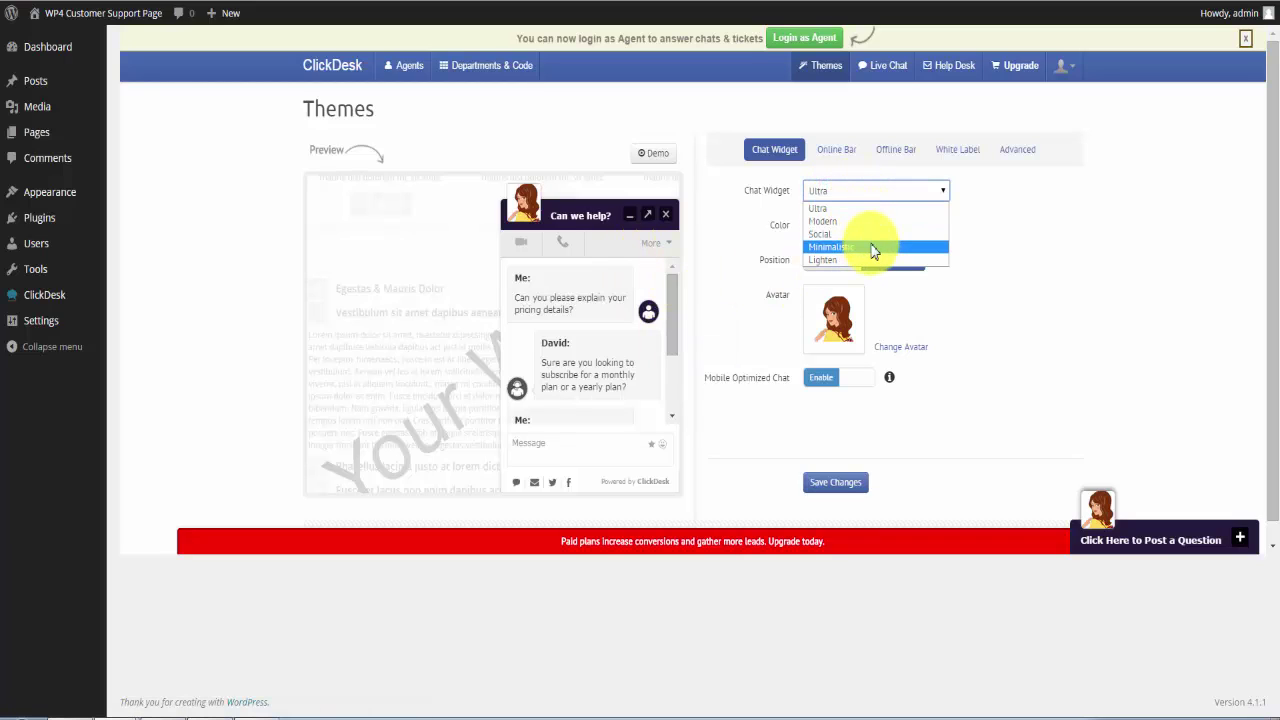
left_click(846, 259)
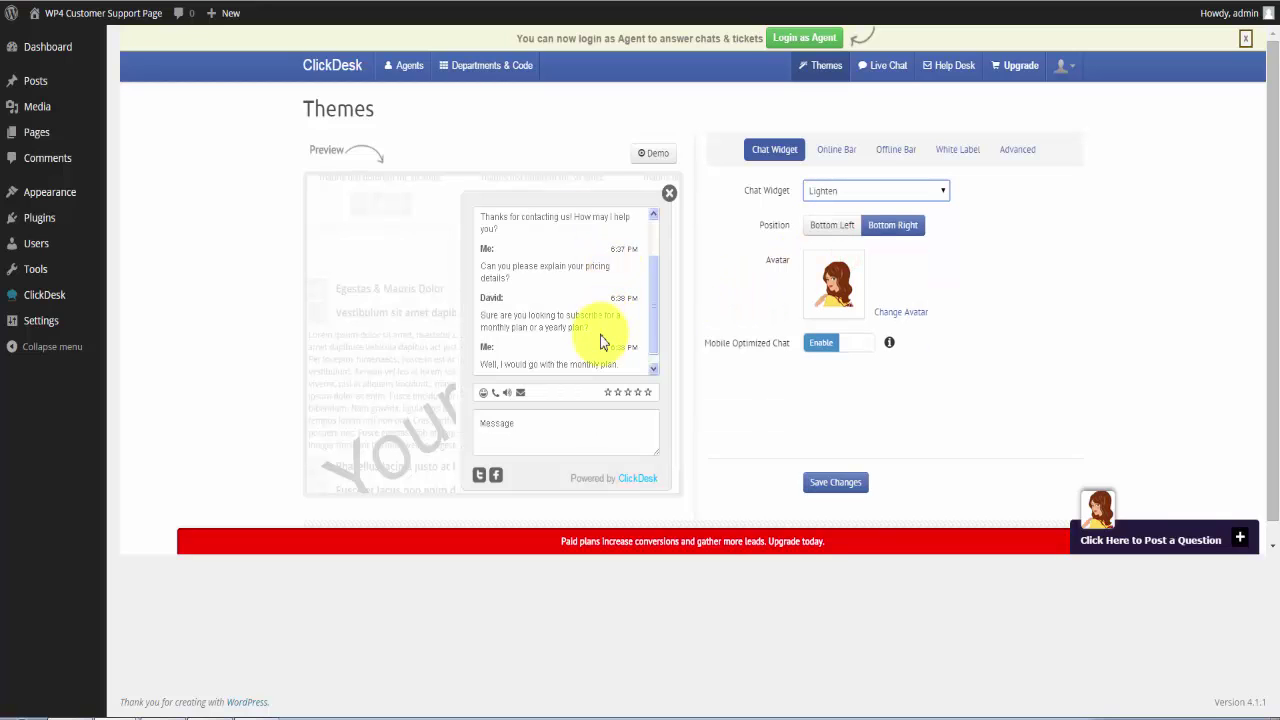
left_click(835, 298)
scroll(657, 383, "down", 2)
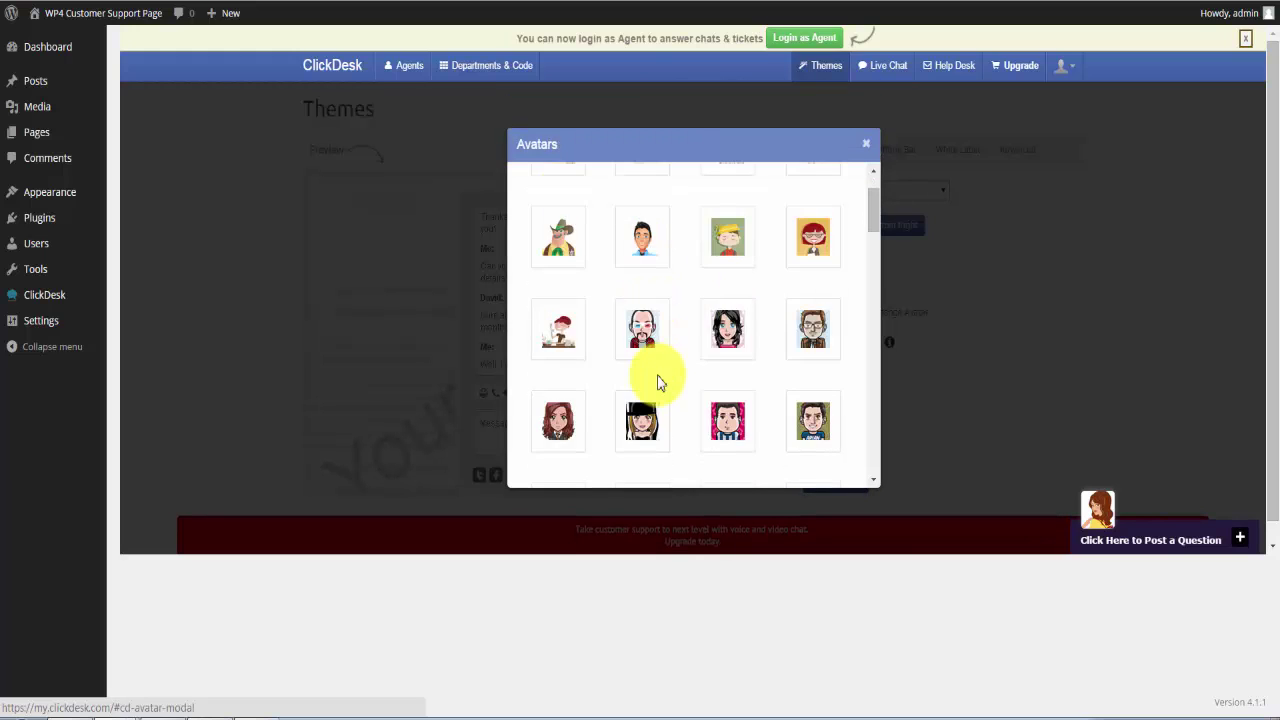
scroll(657, 383, "down", 3)
left_click(561, 368)
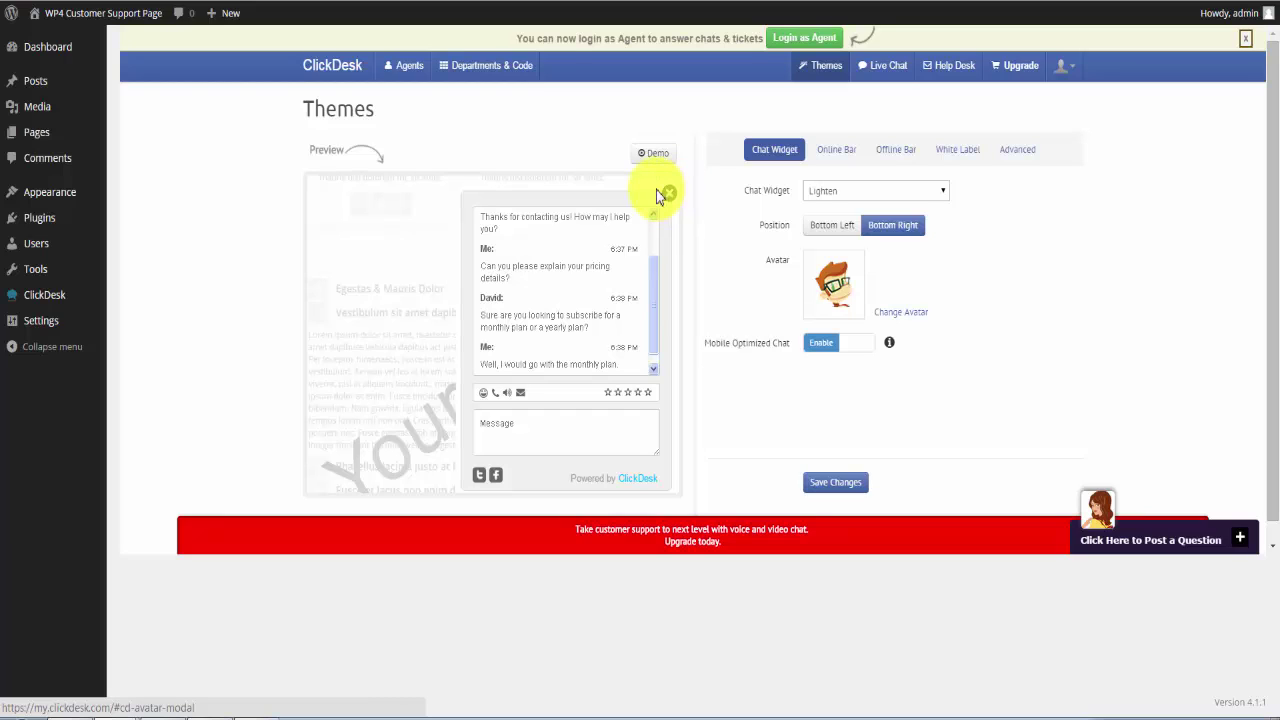
Save the Lighten chat widget theme and view the Online and Offline Bar settings.
left_click(838, 485)
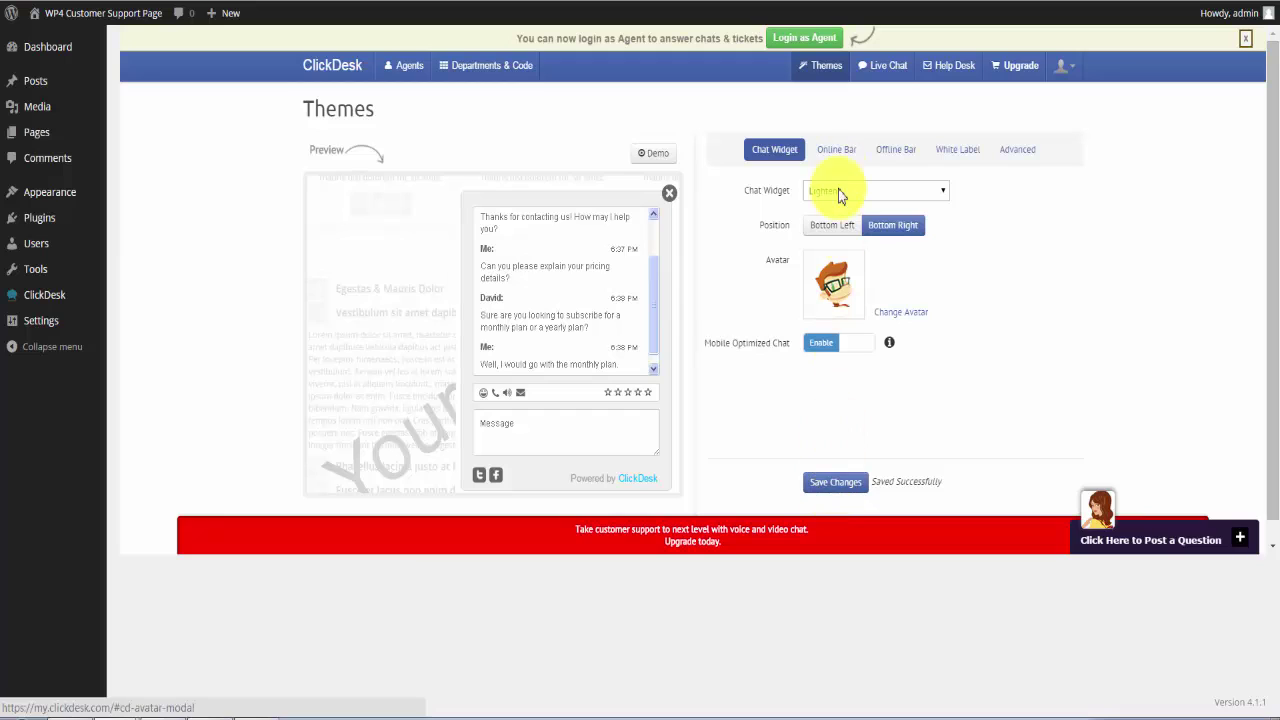
left_click(840, 160)
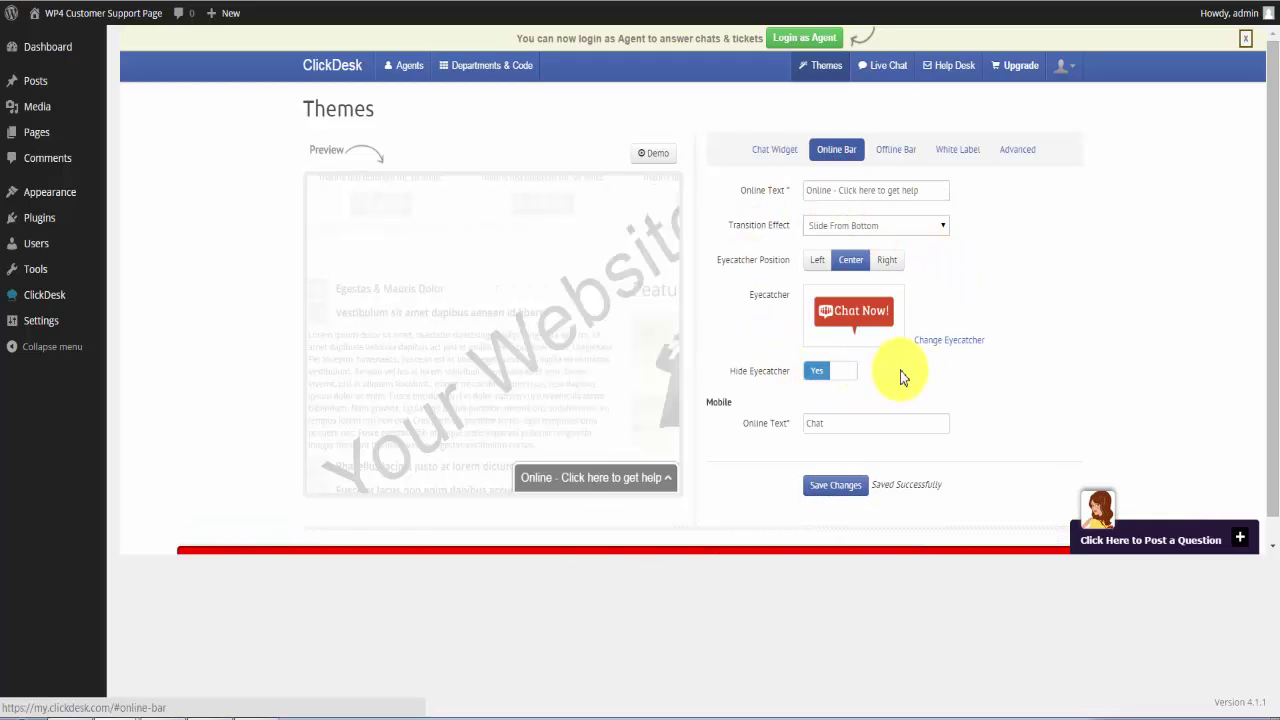
left_click(895, 150)
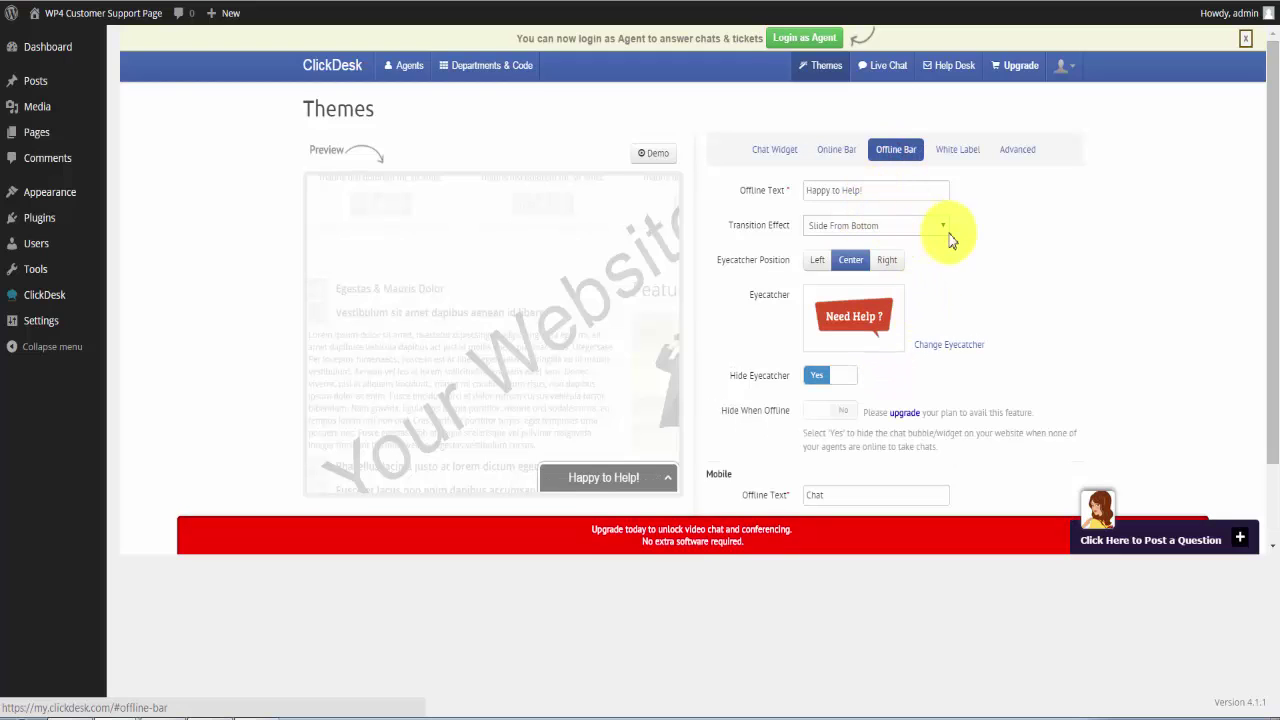
Review the White Label company name and website URL fields and Advanced settings, returning to Chat Widget.
left_click(947, 151)
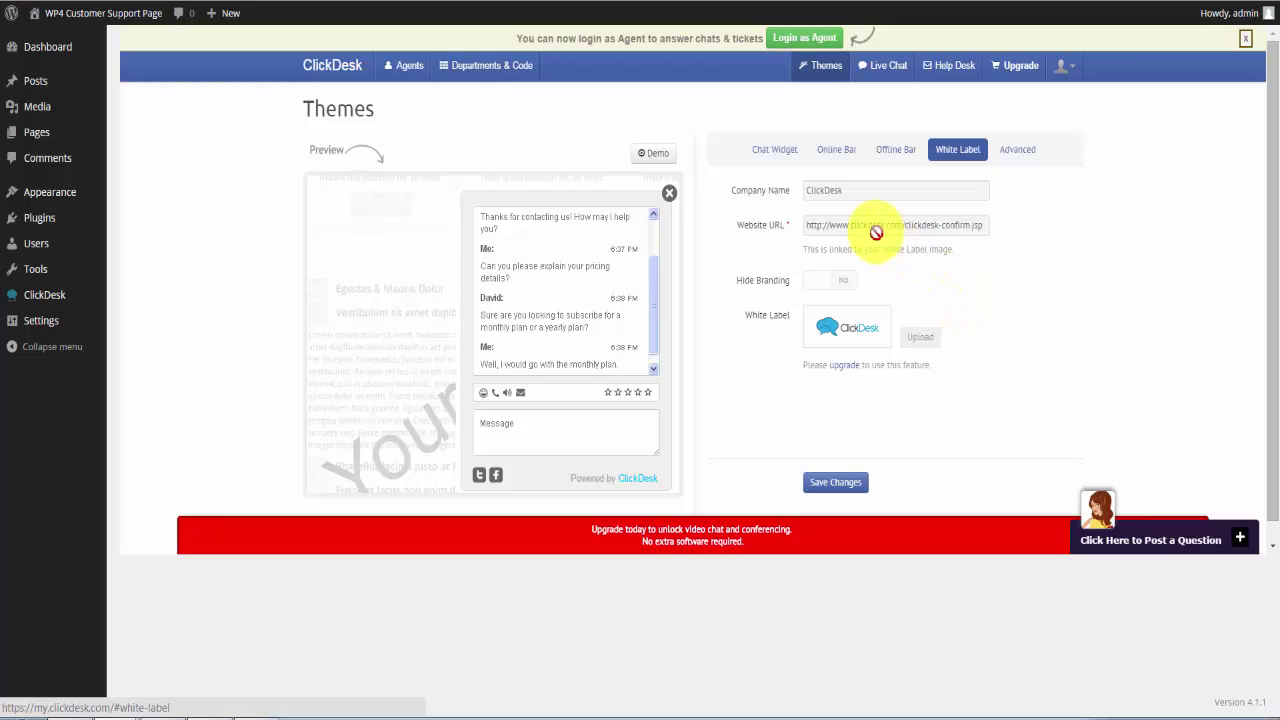
left_click(828, 190)
left_click(833, 228)
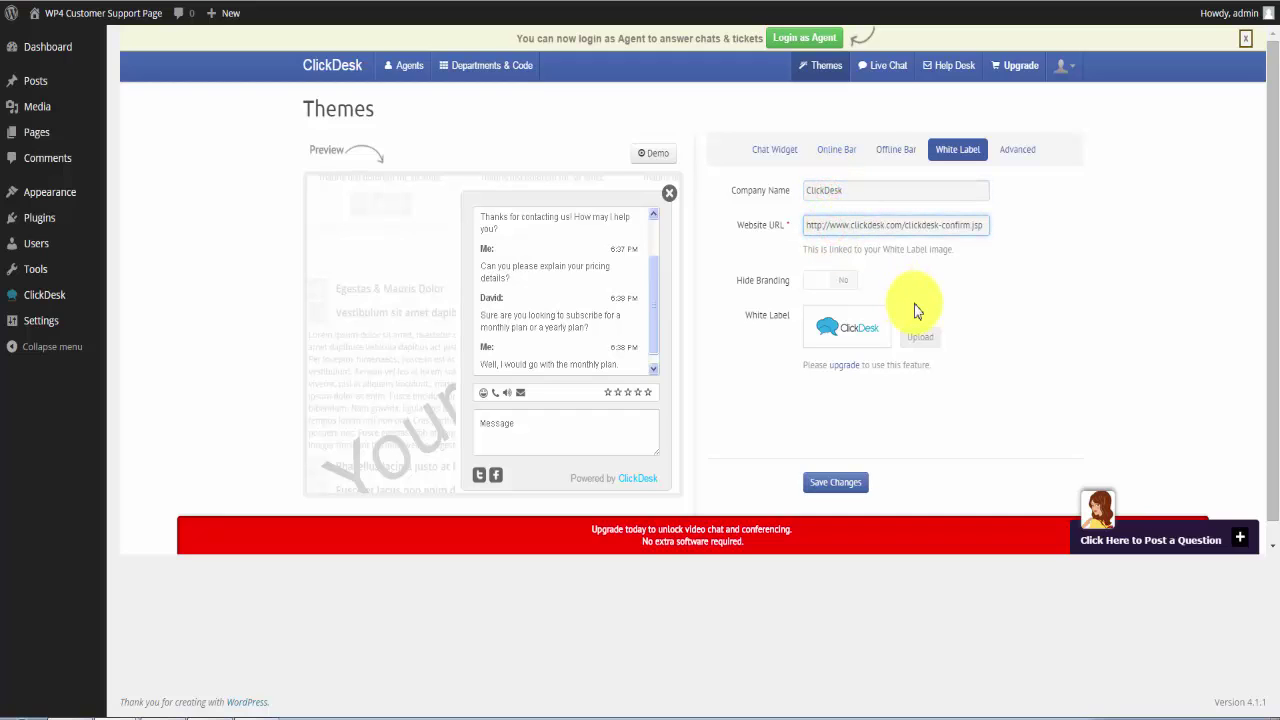
left_click(1019, 151)
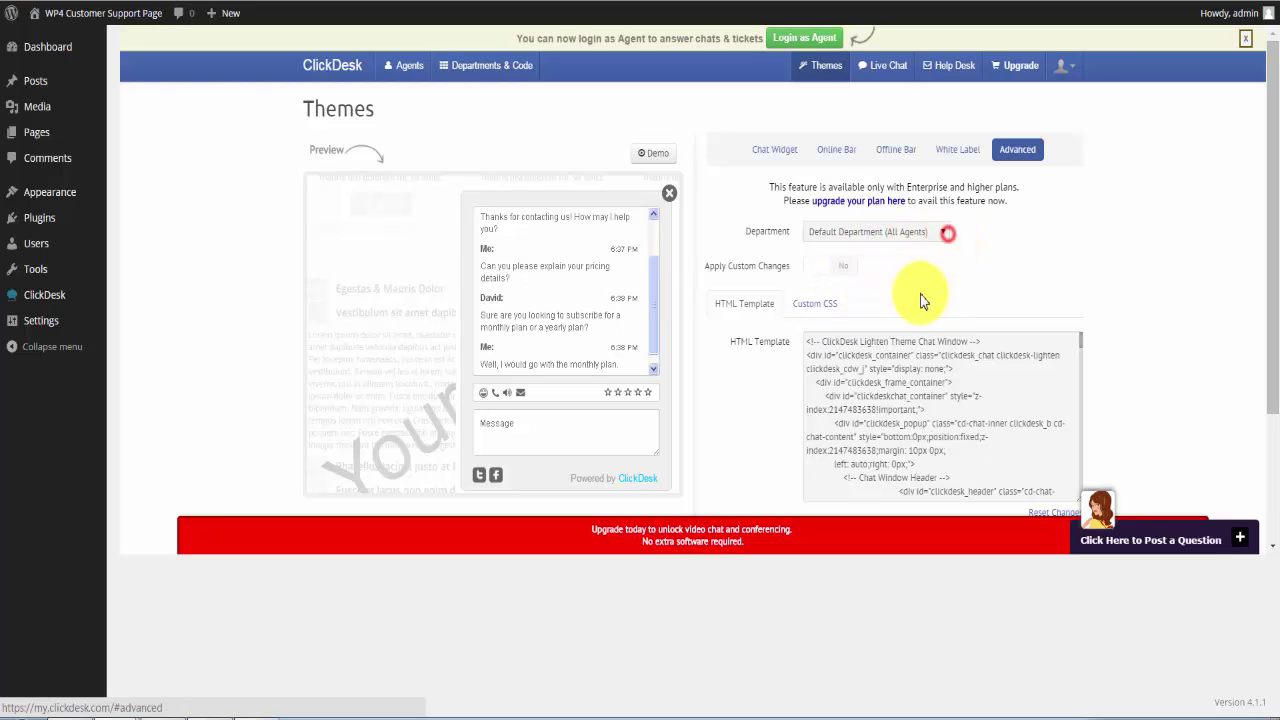
left_click(760, 152)
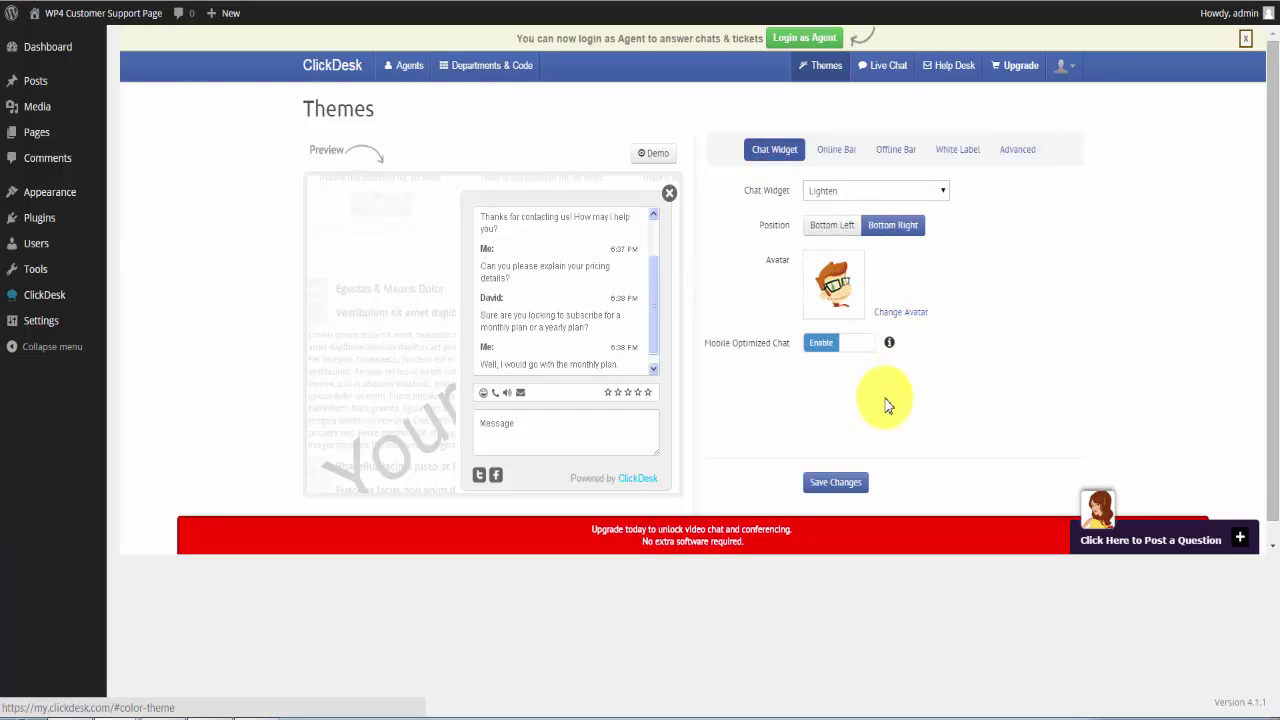
Choose the green chat-and-call eyecatcher for the online bar.
left_click(838, 152)
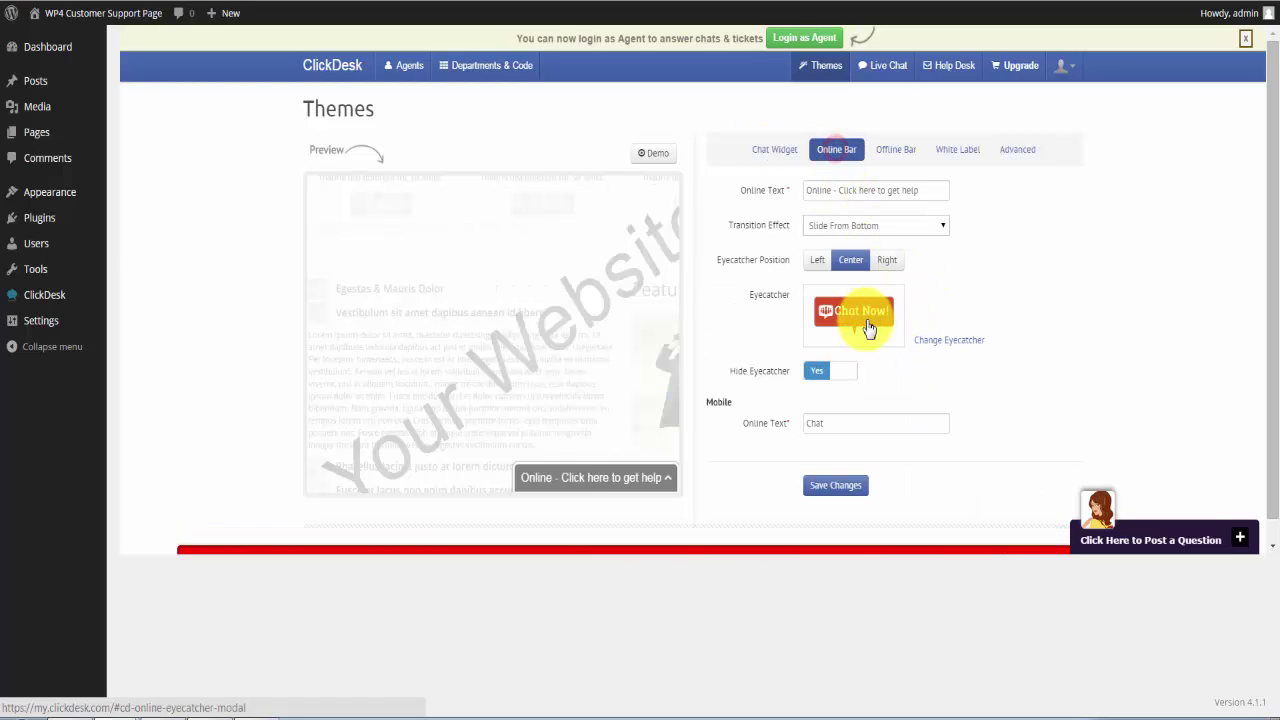
left_click(852, 318)
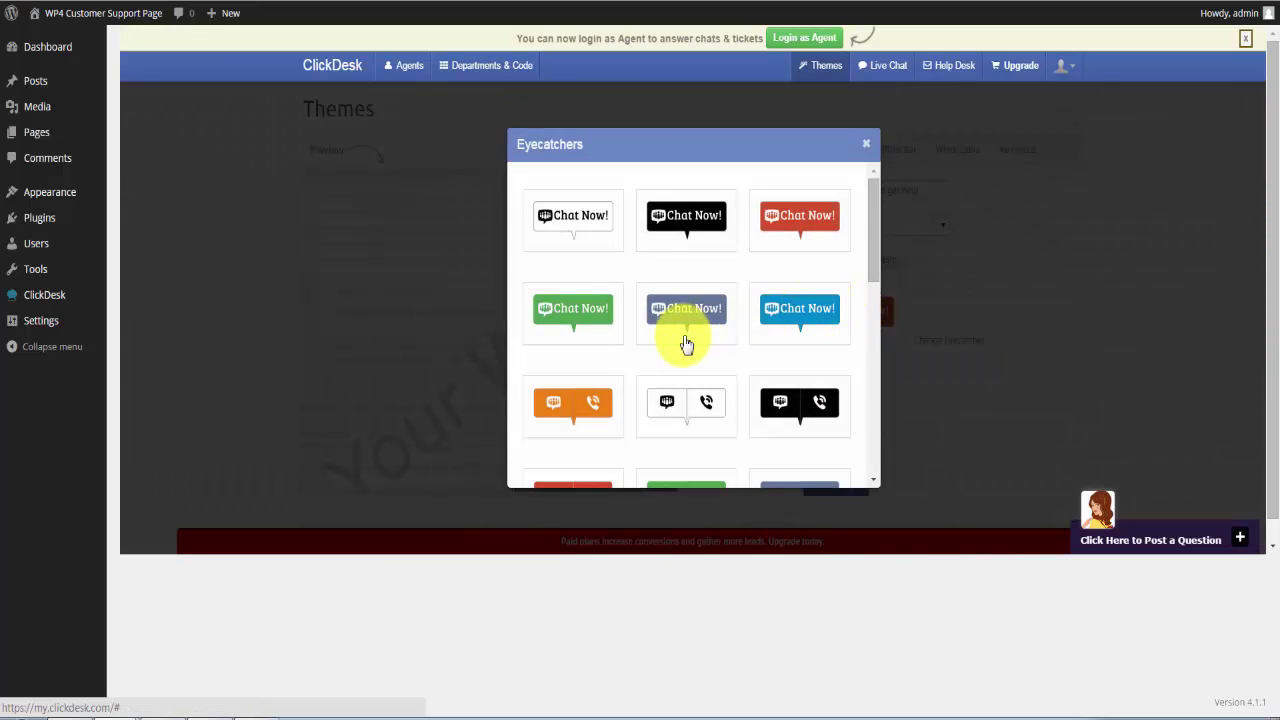
scroll(682, 344, "down", 1)
scroll(703, 366, "down", 1)
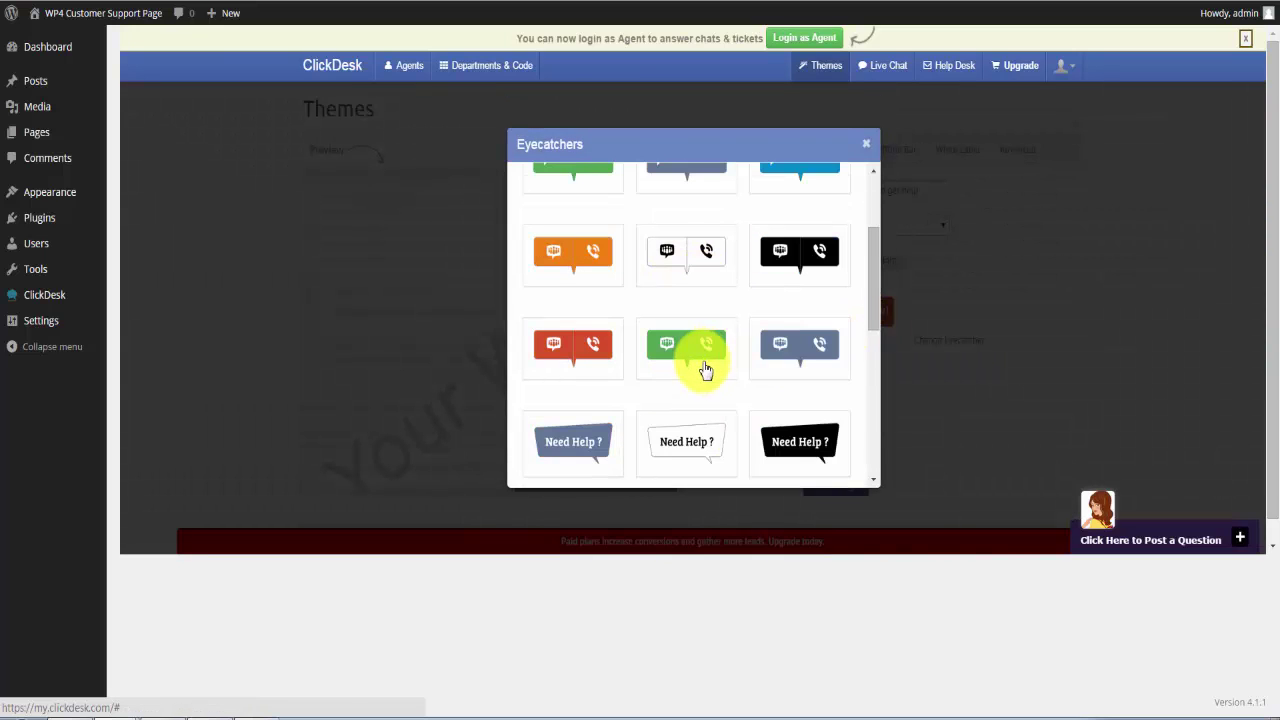
scroll(680, 370, "down", 2)
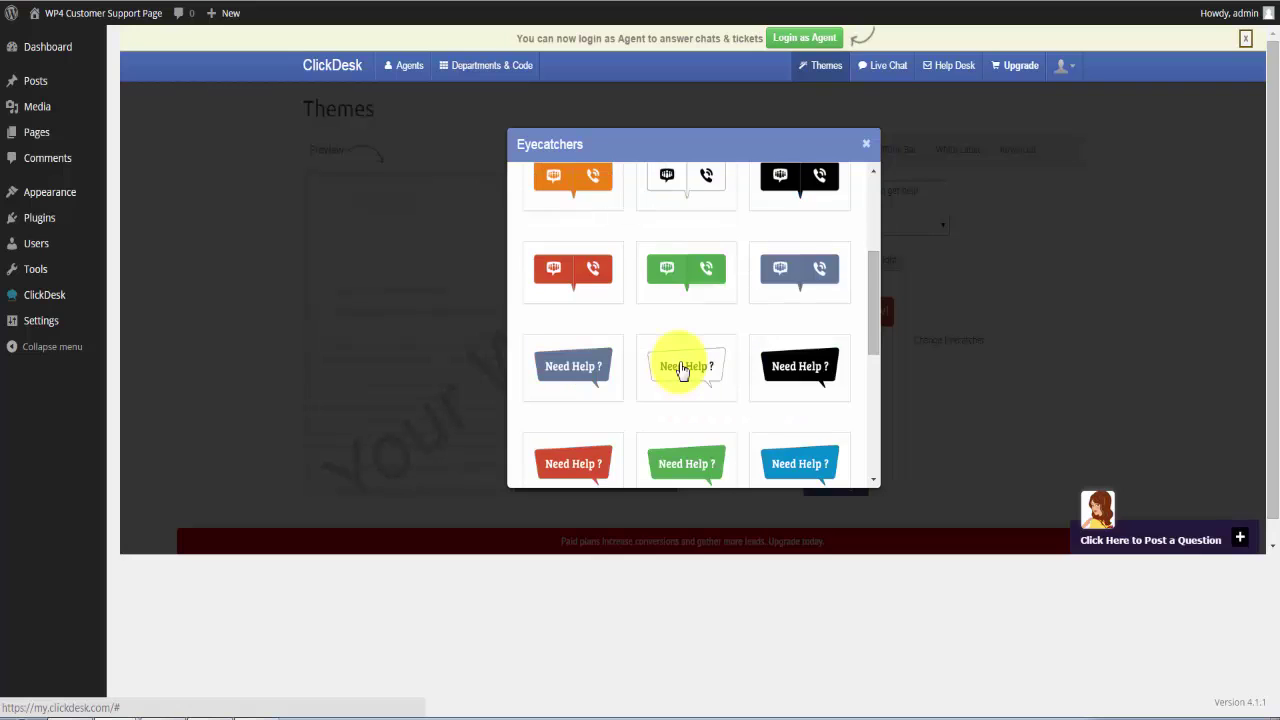
scroll(680, 368, "down", 3)
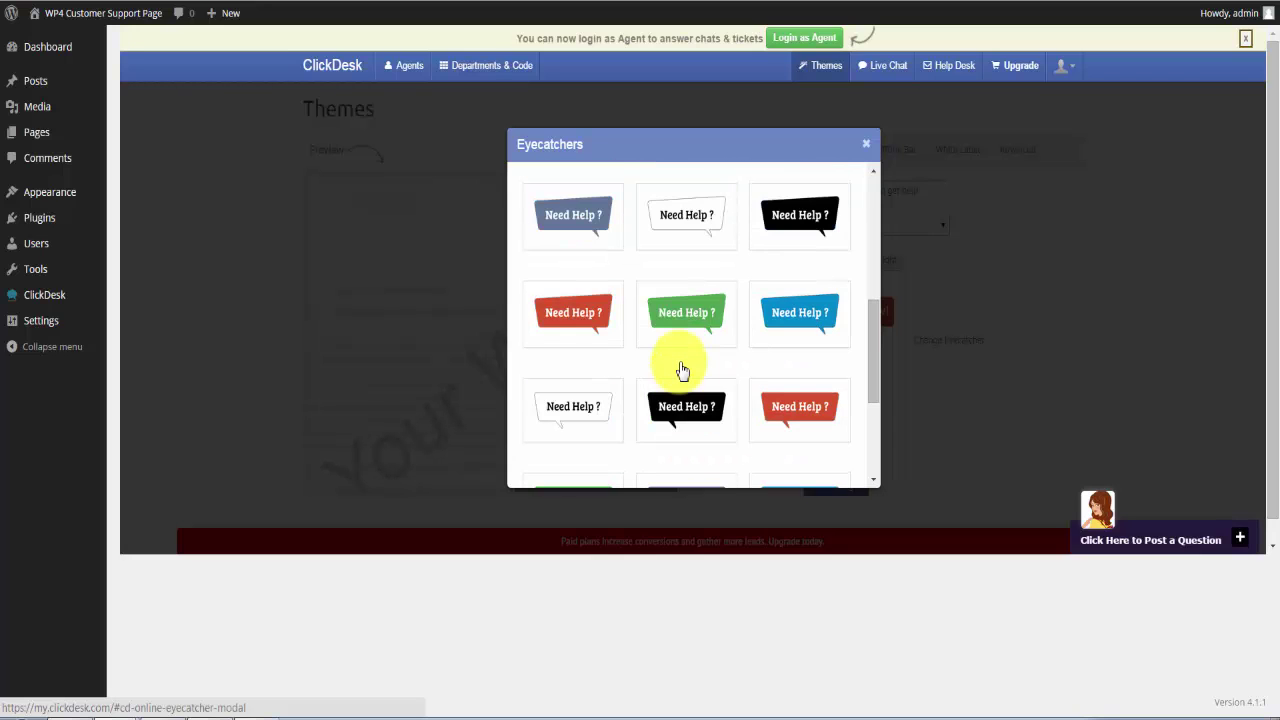
scroll(710, 415, "up", 5)
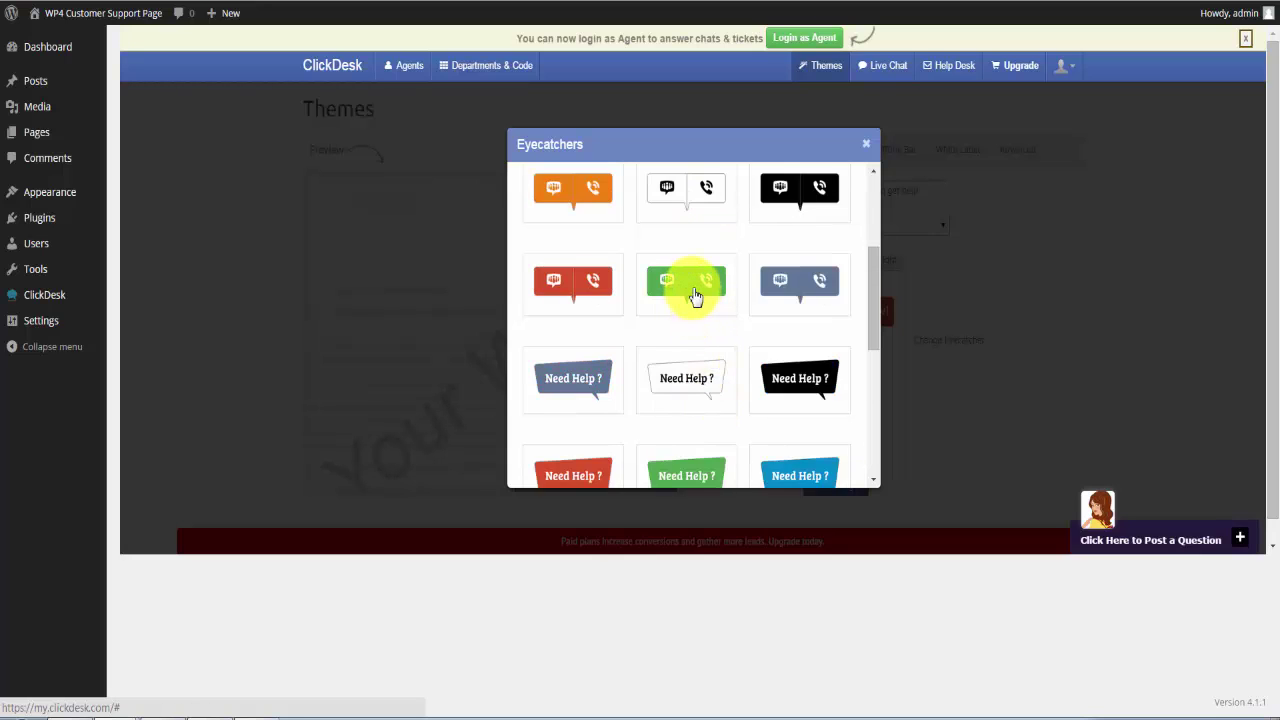
left_click(692, 292)
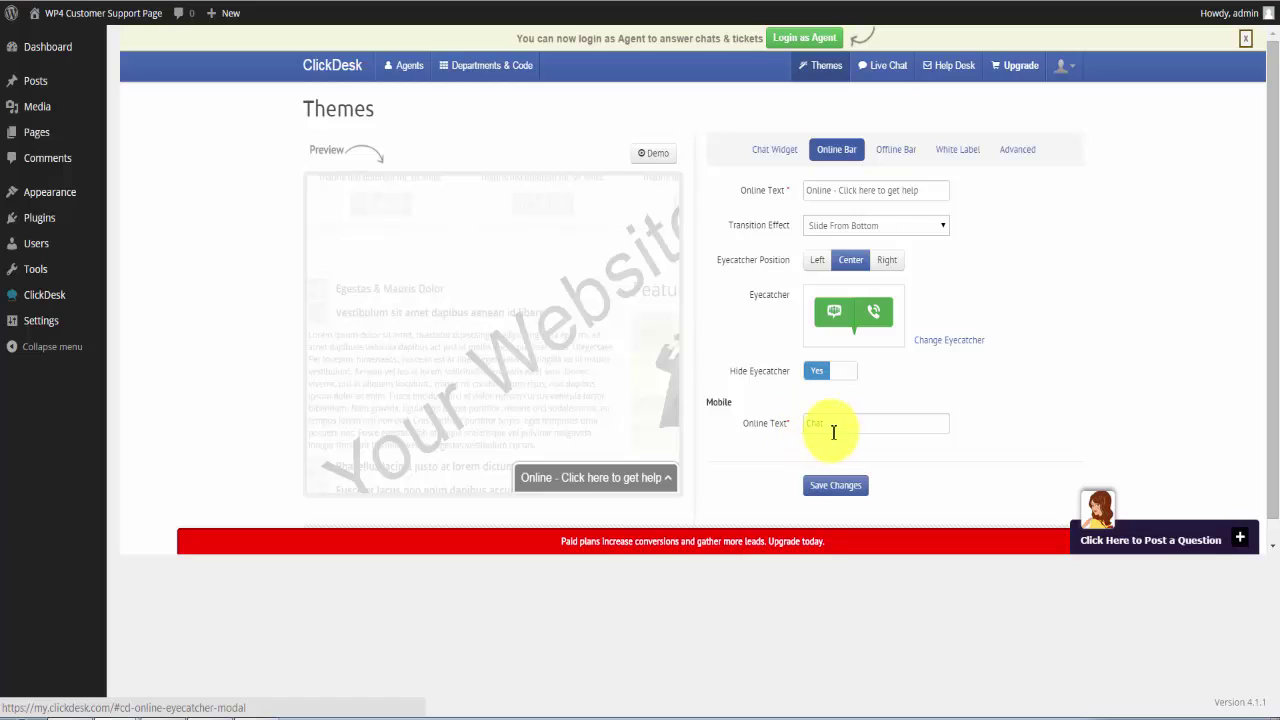
Change the mobile online text to 'Need help? Talk to us!' and save the online bar settings.
left_click_drag(826, 430, 766, 428)
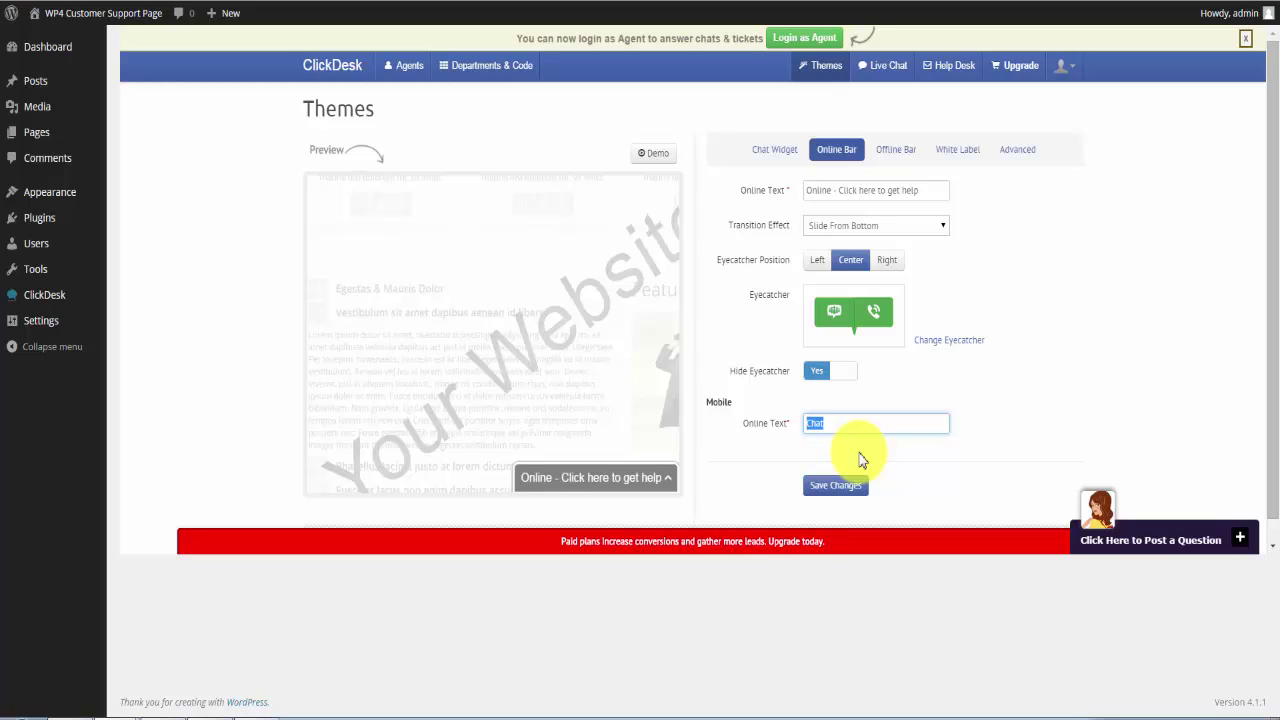
type("Need help? Talk to us!")
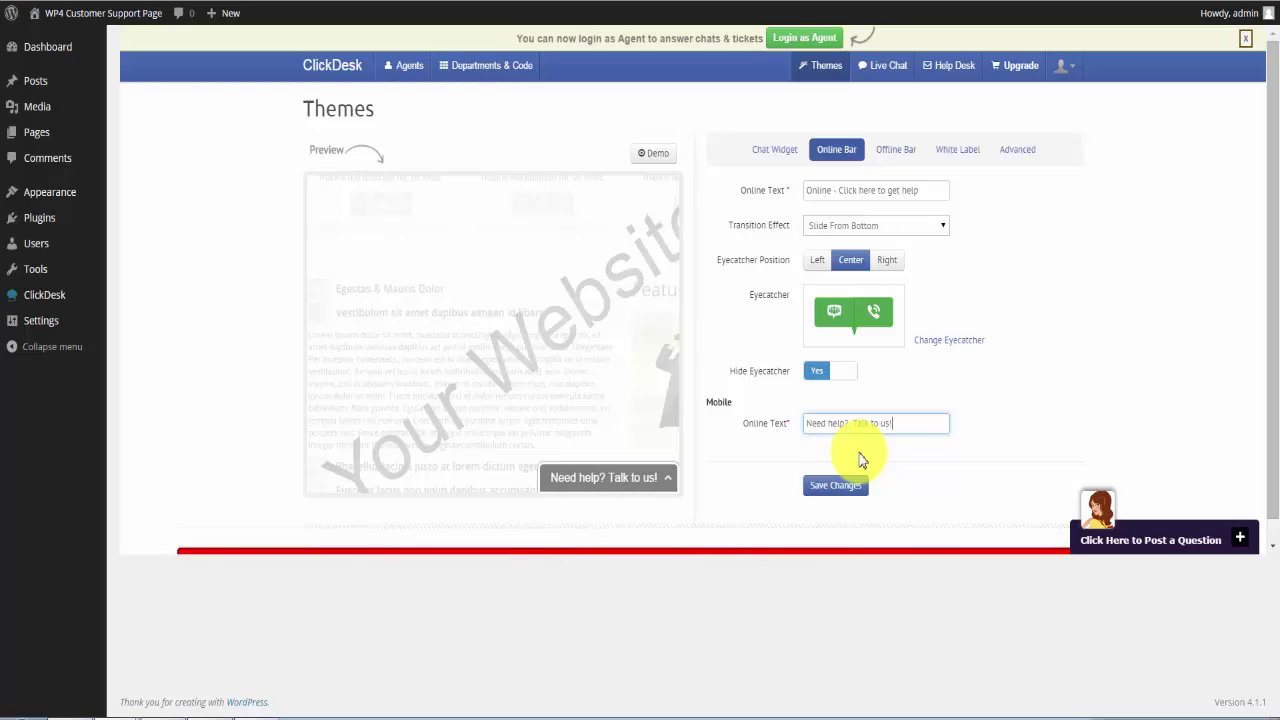
left_click(818, 486)
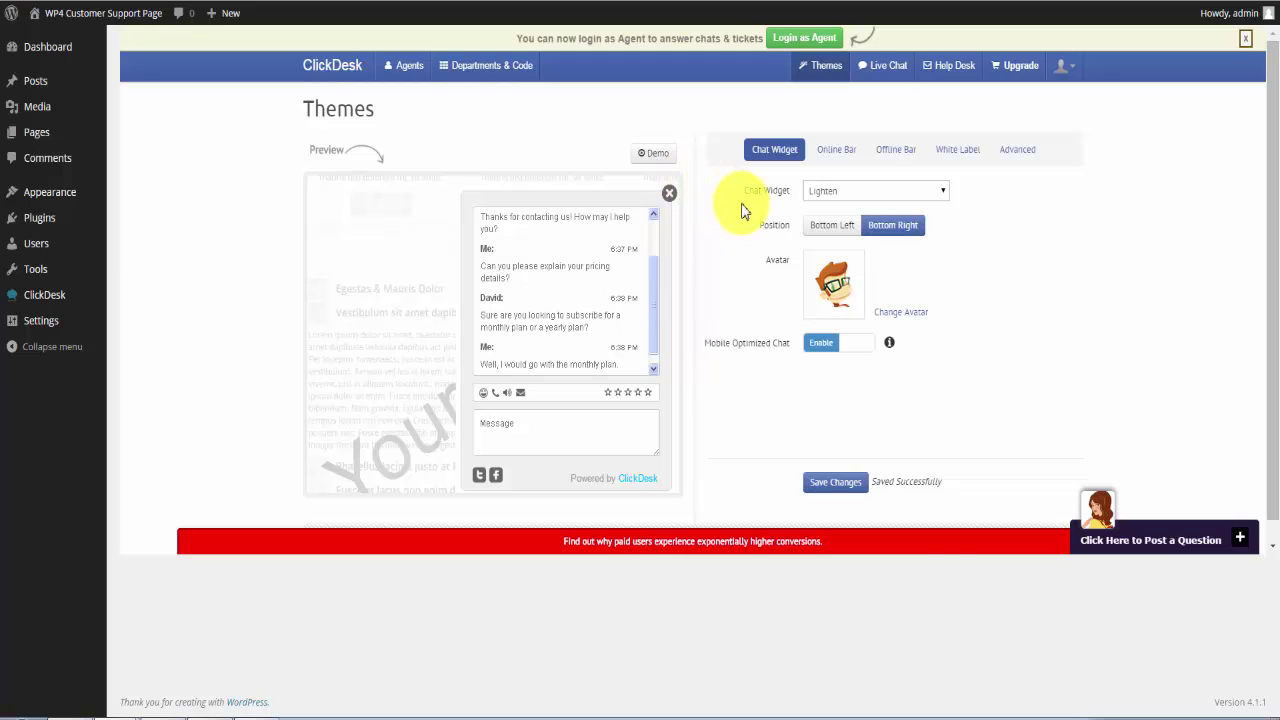
Add a ClickDesk department named 'Software' with the existing agent assigned, and save it.
left_click(491, 77)
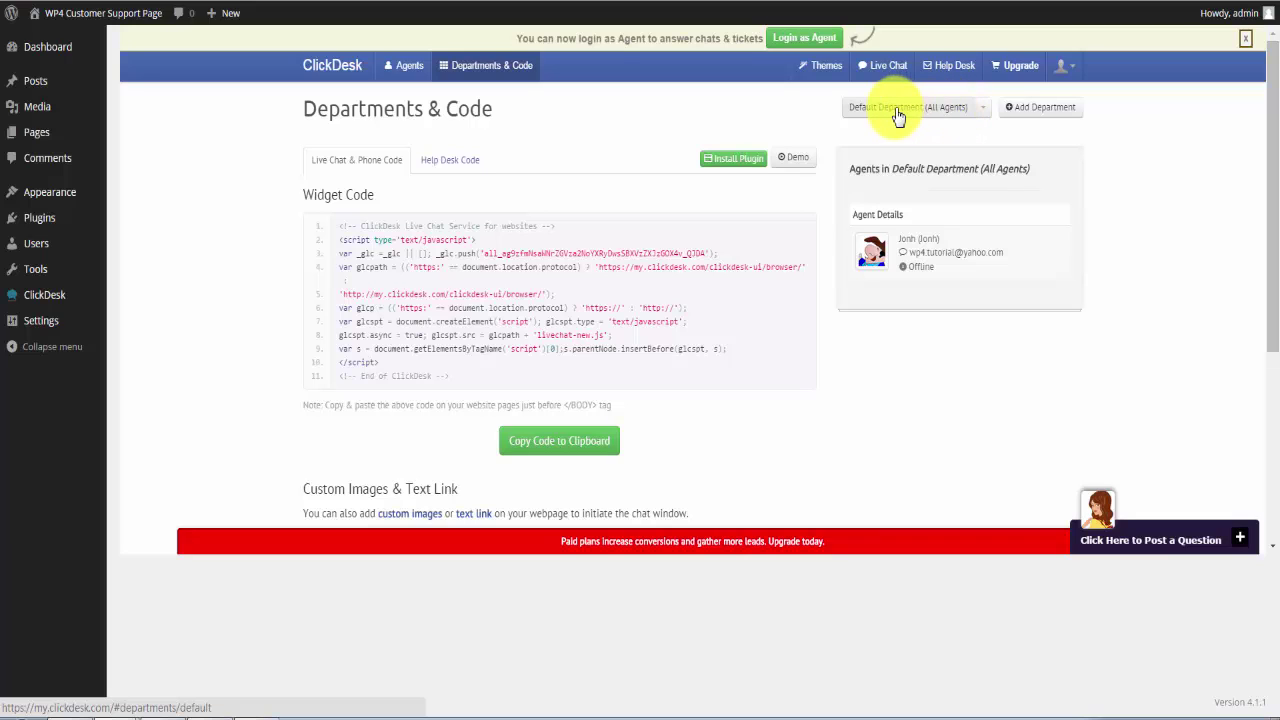
left_click(1020, 108)
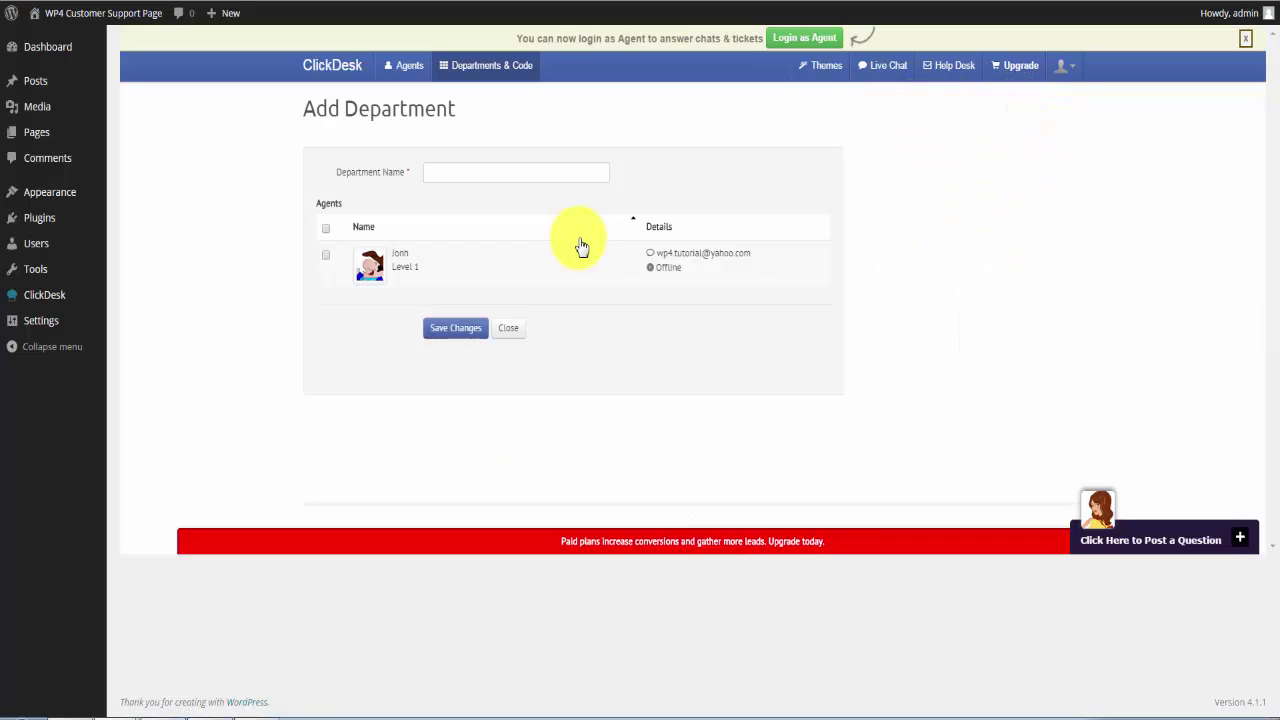
left_click(477, 168)
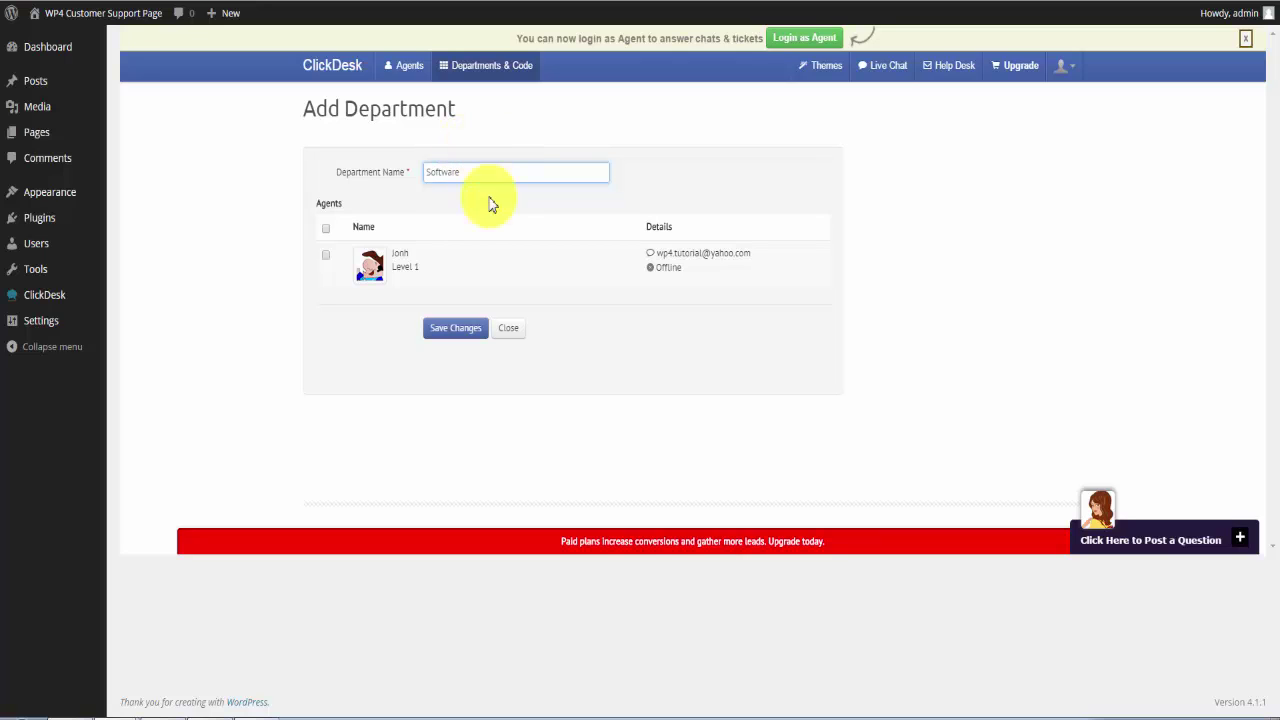
left_click(326, 256)
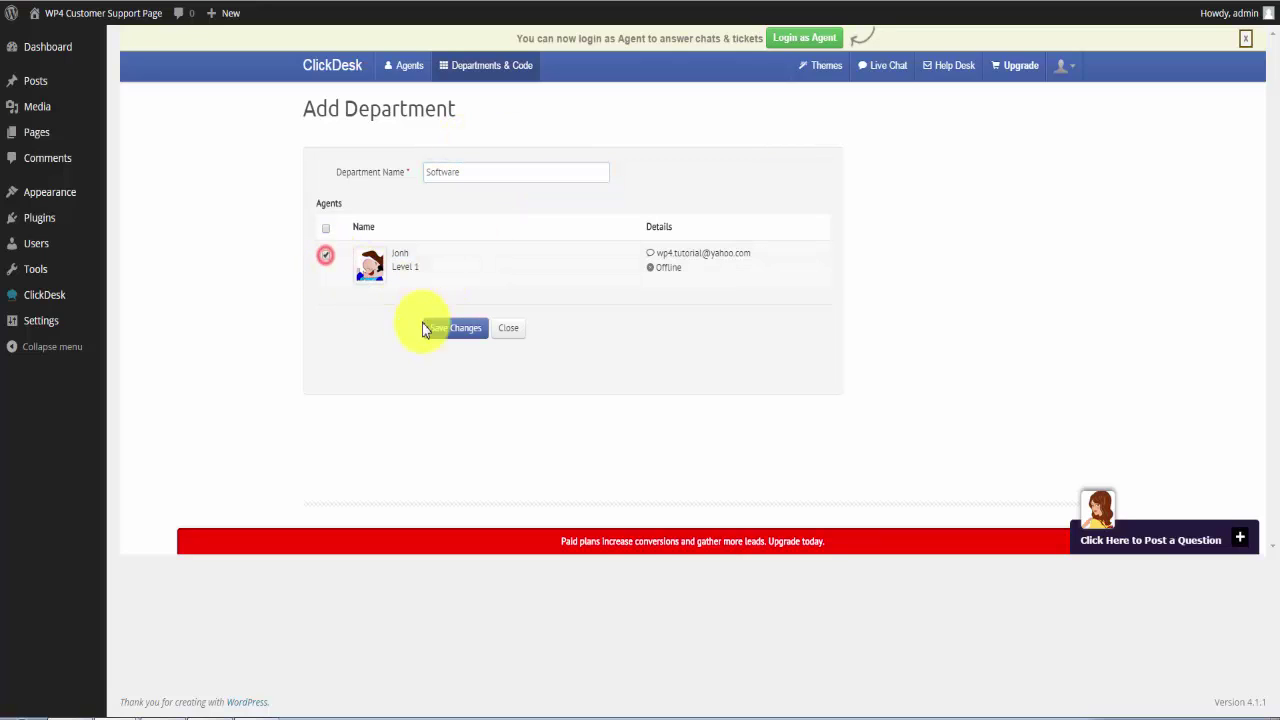
left_click(453, 330)
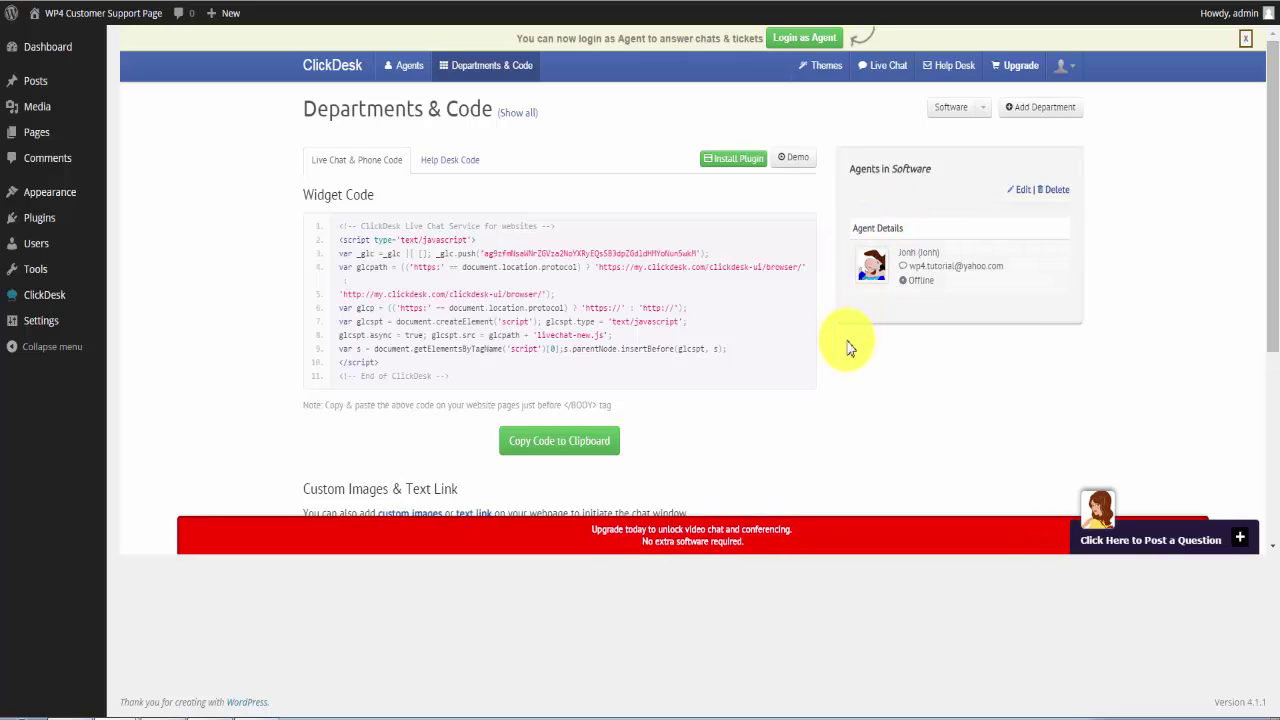
Dismiss the agent-login notice and bring up the Agents list with the account overview.
left_click(1246, 38)
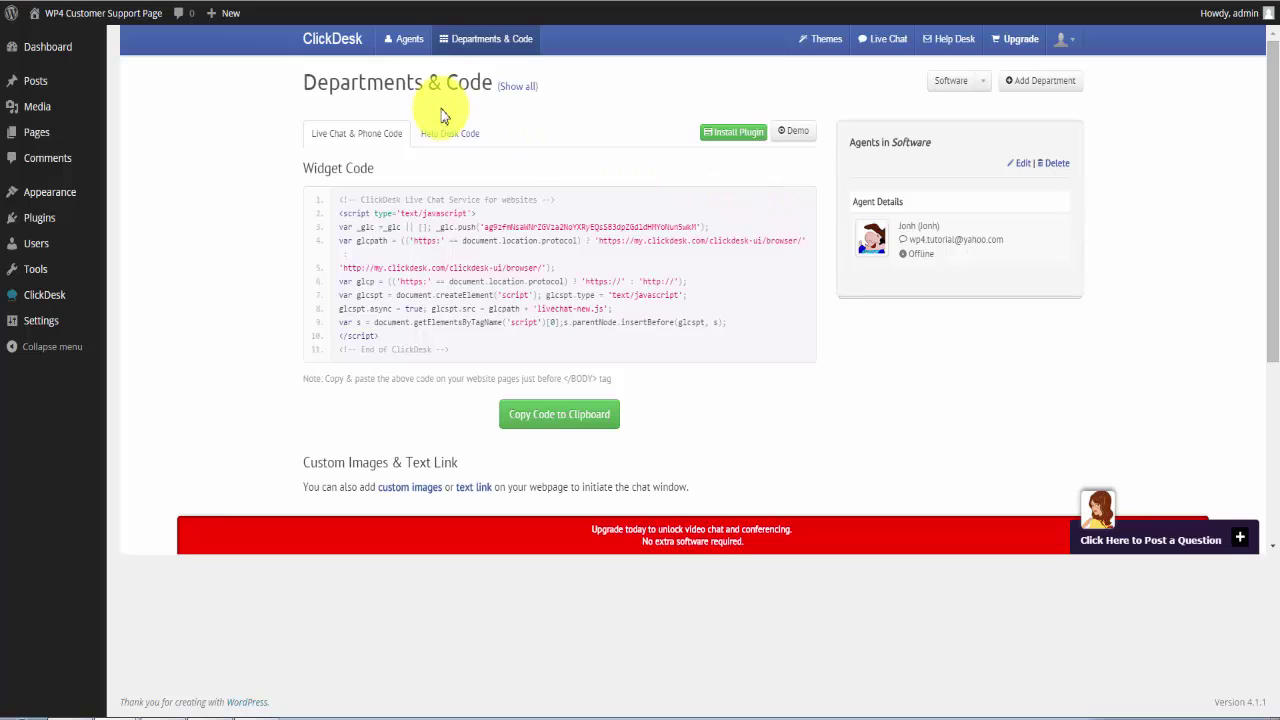
left_click(408, 45)
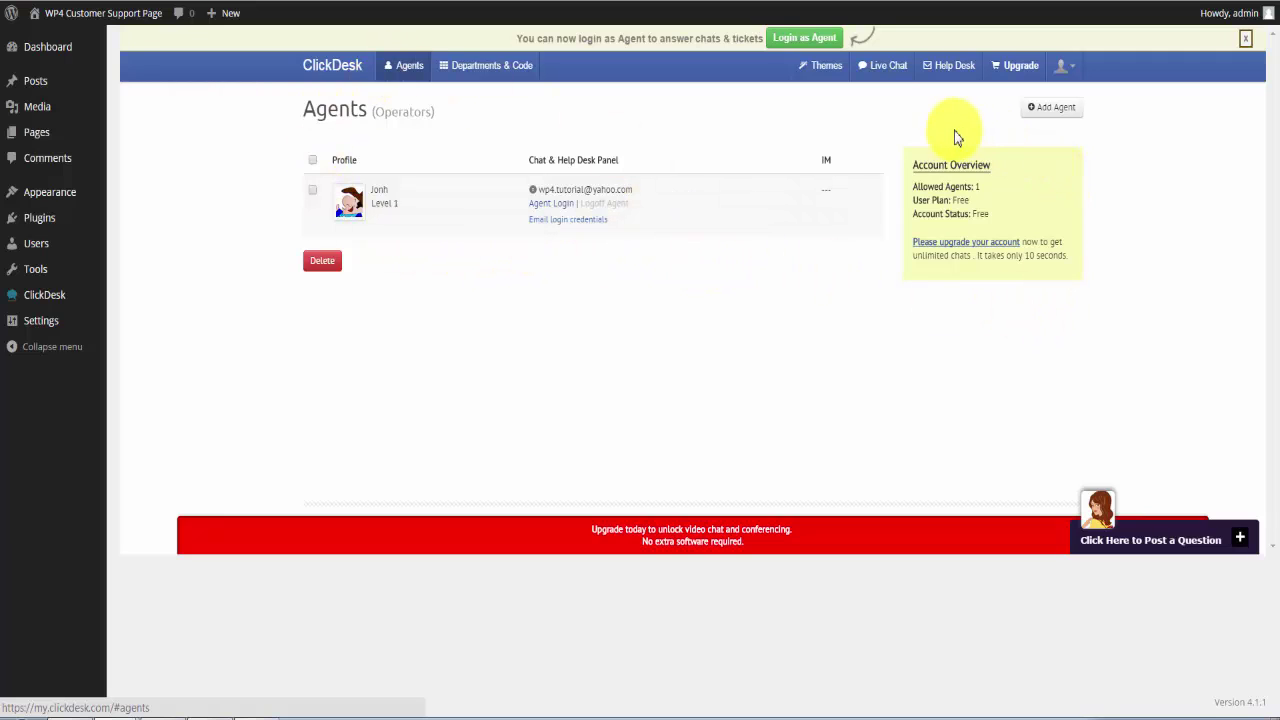
Start a new agent and fill in a placeholder full name and nickname.
left_click(1058, 114)
left_click(522, 212)
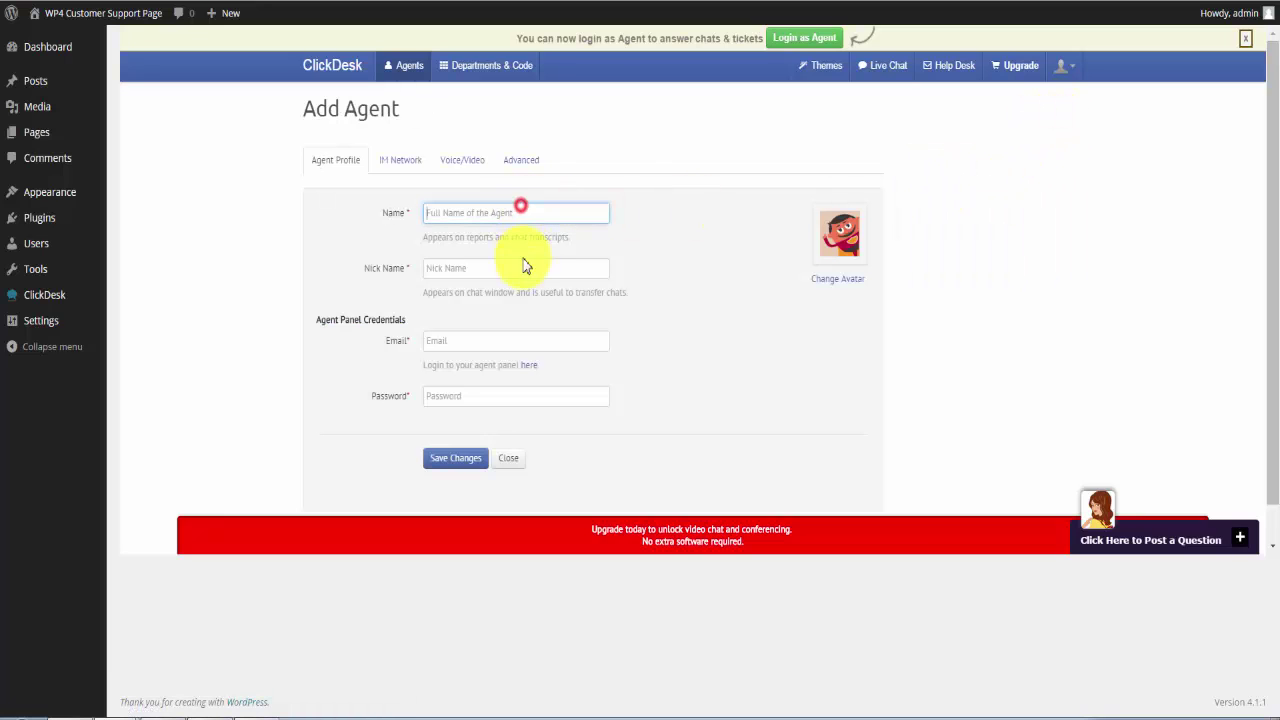
type("fdsafda")
left_click(457, 268)
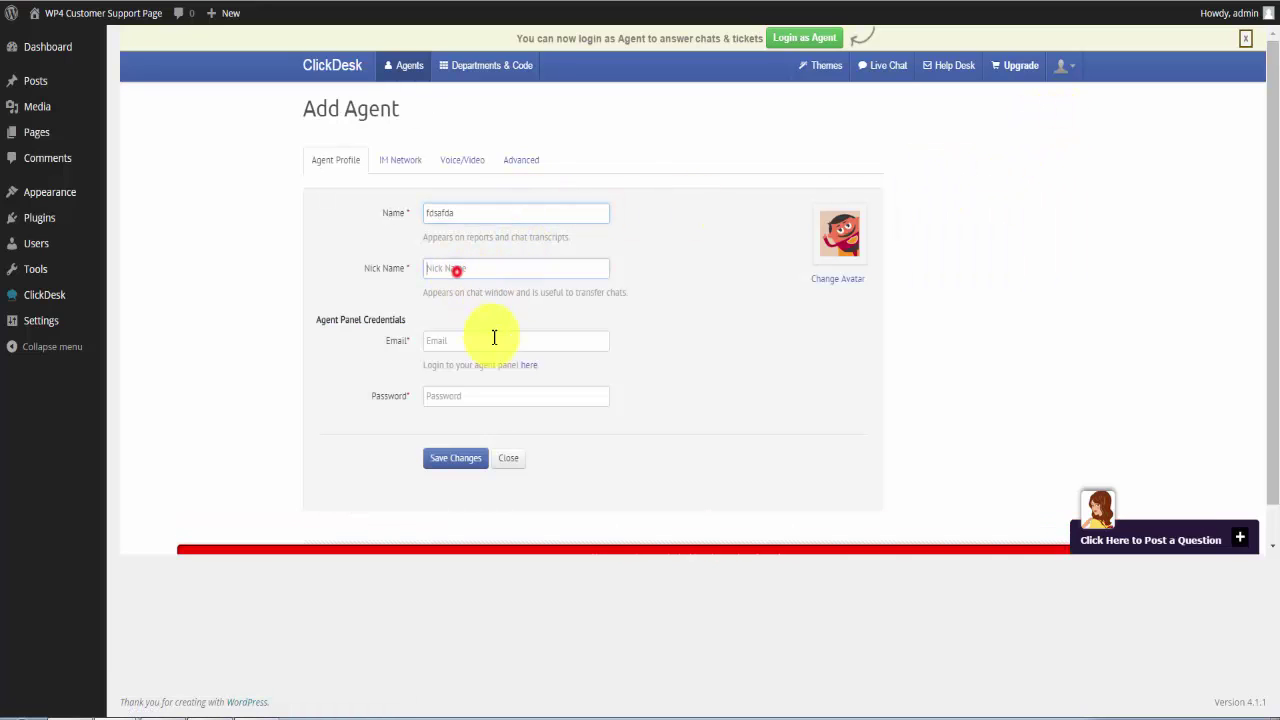
type("fdsafdsa")
Enter the agent's e-mail and password, save, and return to the ClickDesk welcome dashboard.
left_click(450, 345)
type("fd")
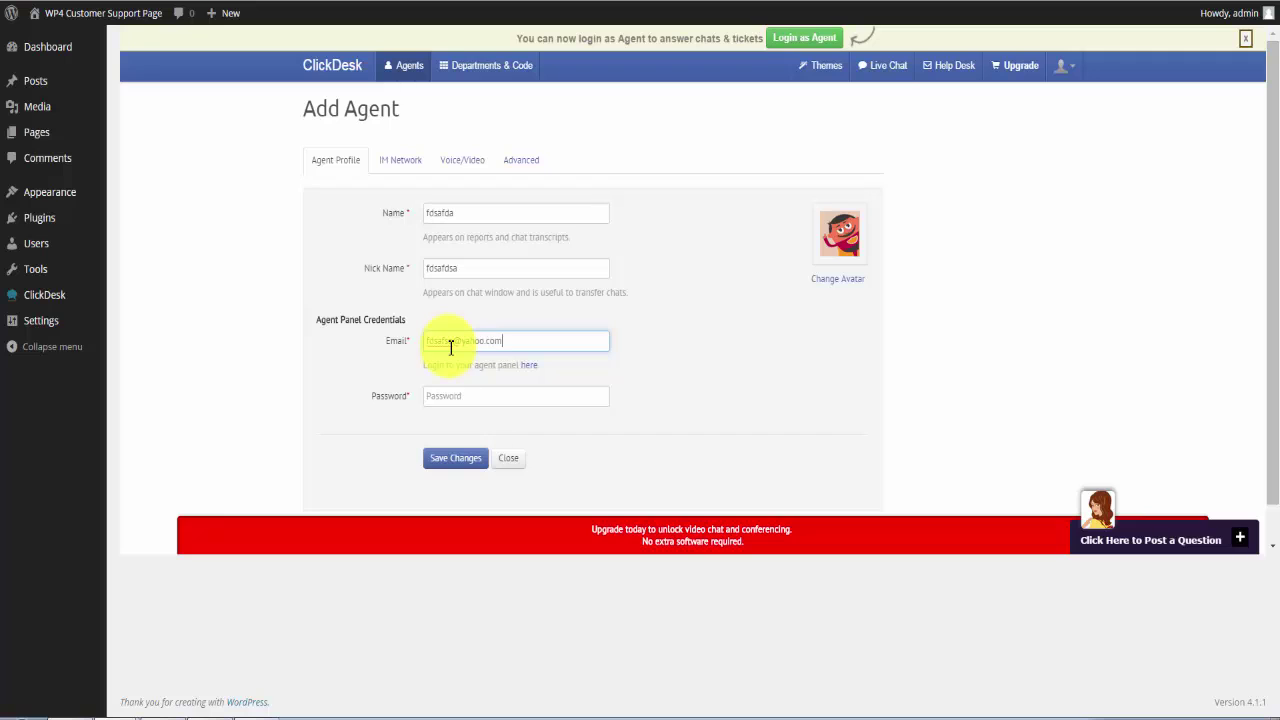
key("Tab")
key("Tab")
type("fdsa")
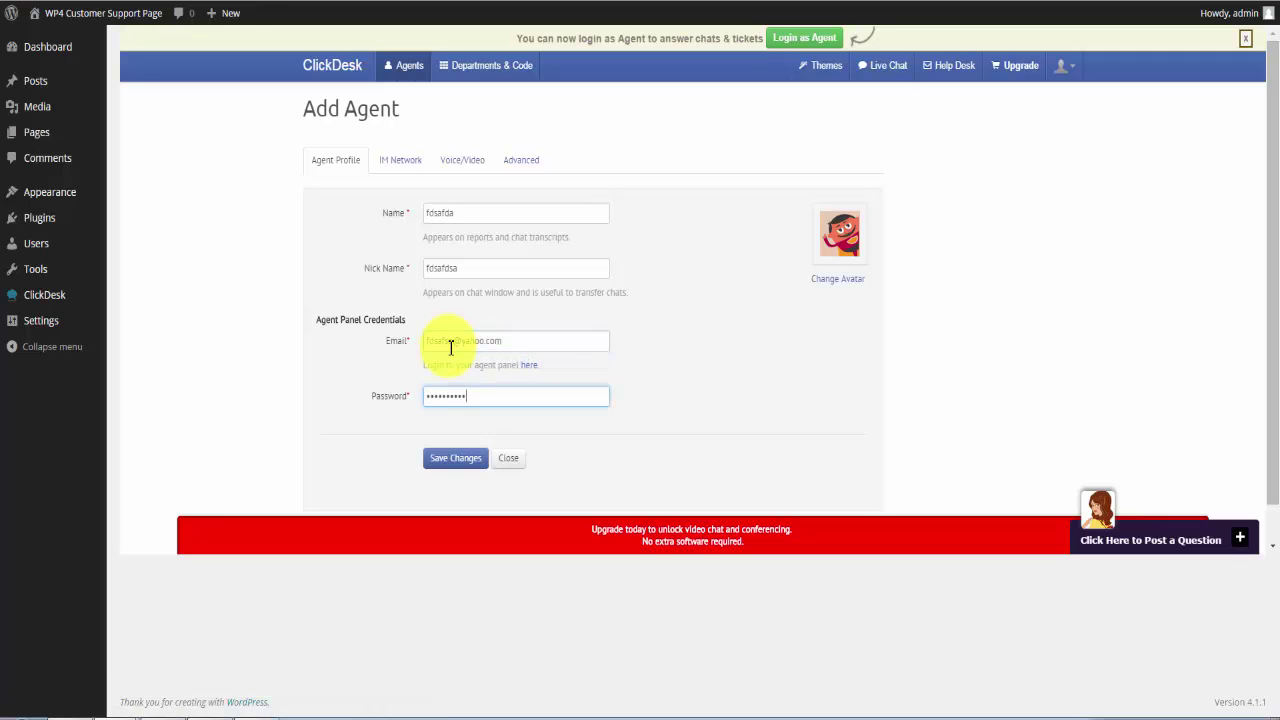
left_click(440, 460)
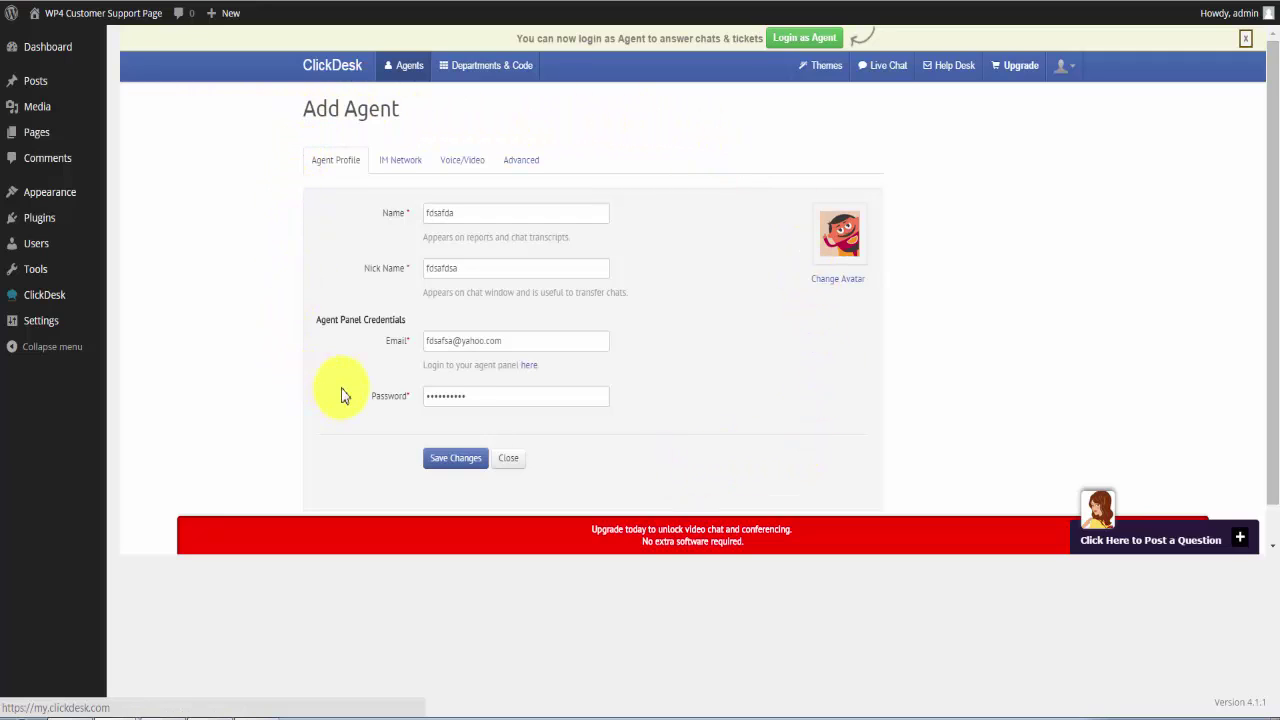
left_click(334, 68)
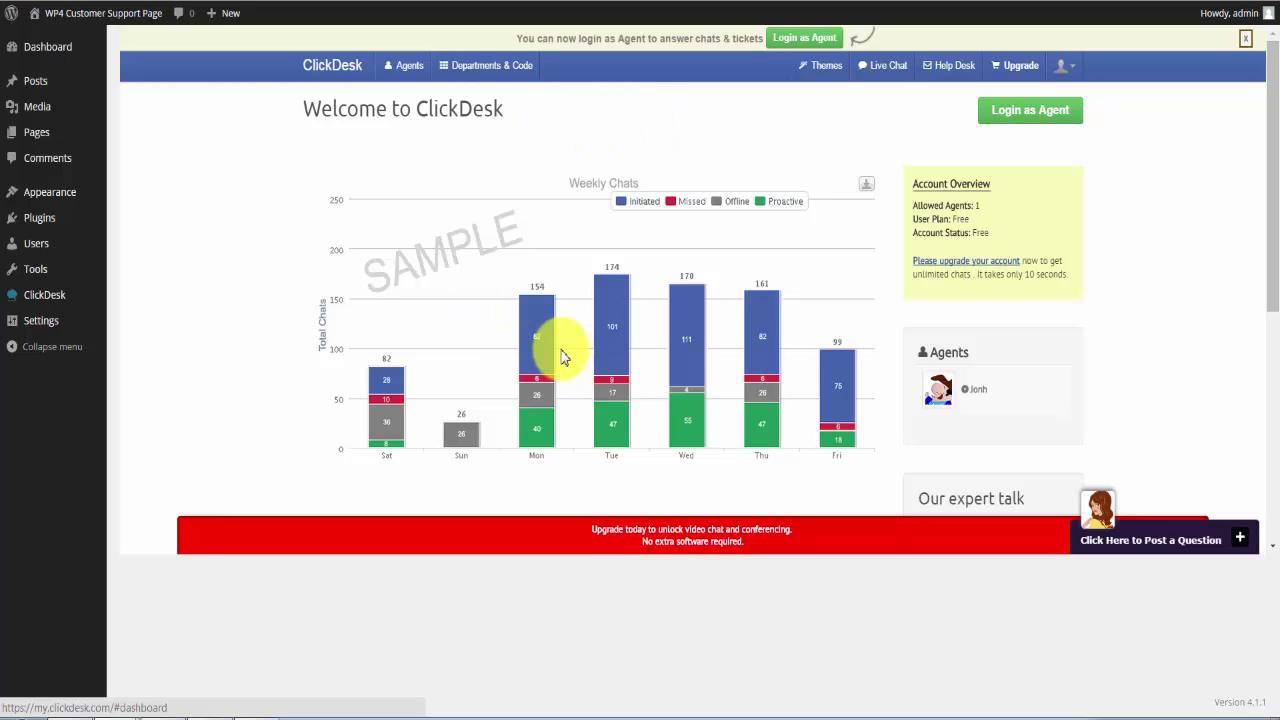
Log in as an agent with the saved autofill login, reaching the empty active-chats view.
left_click(1031, 119)
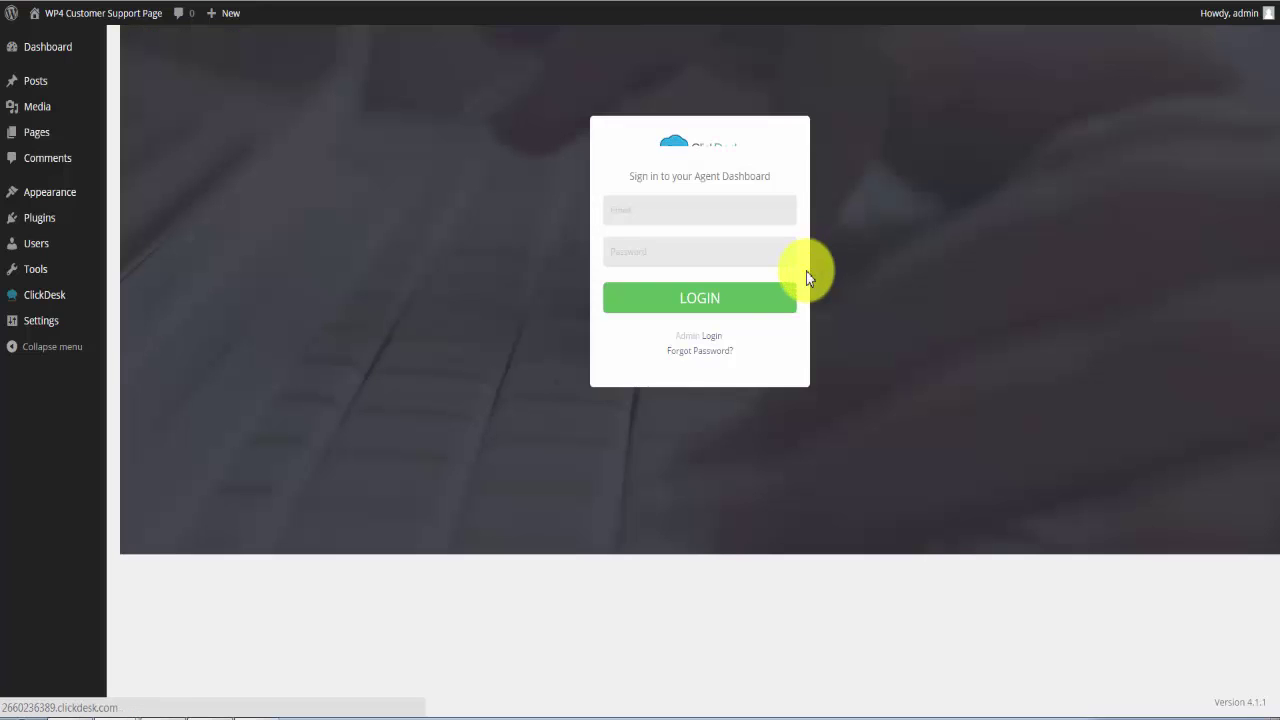
left_click(729, 218)
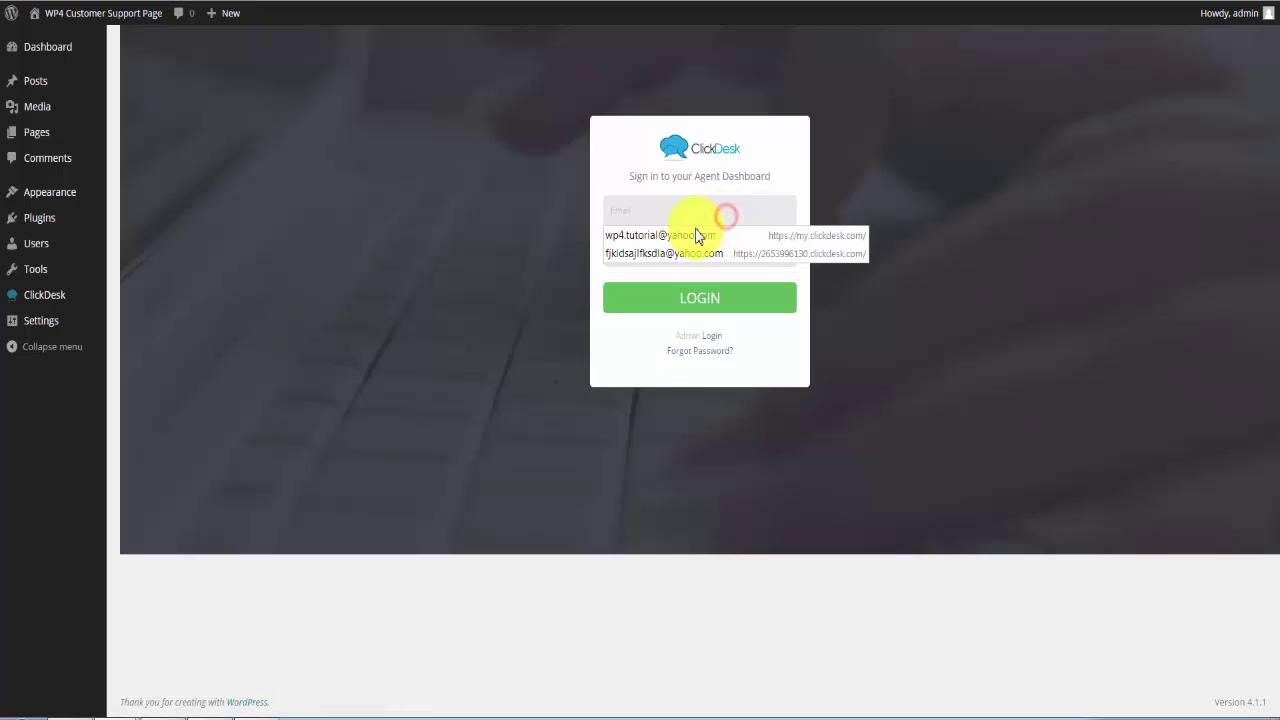
left_click(682, 234)
left_click(682, 294)
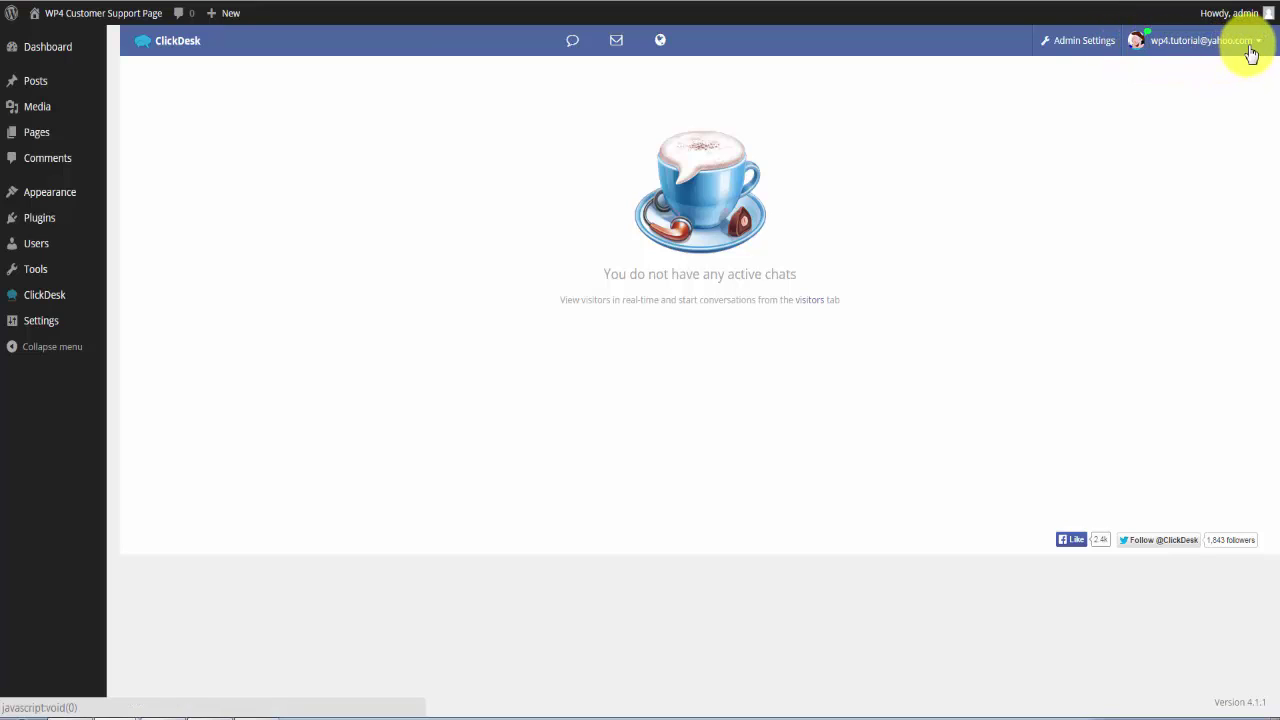
left_click(1080, 45)
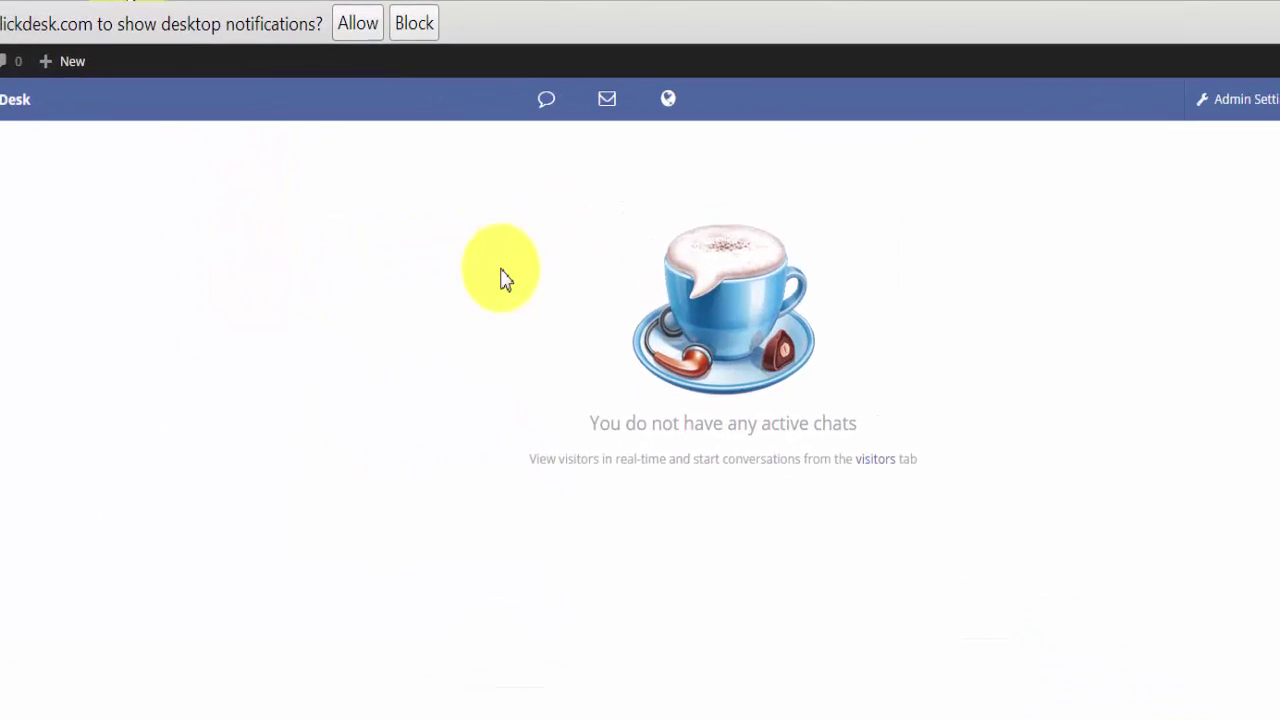
Allow ClickDesk desktop notifications, open the Help Desk ticket view, and close the upgrade banner.
left_click(357, 23)
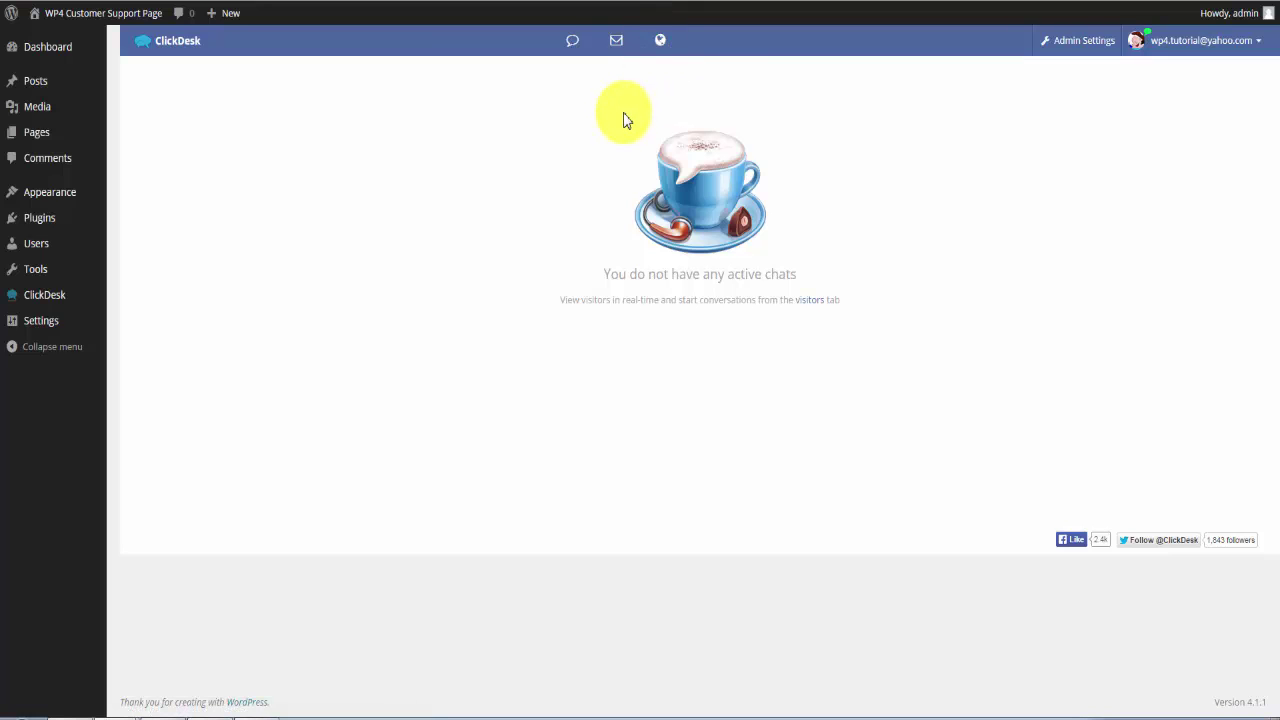
left_click(617, 46)
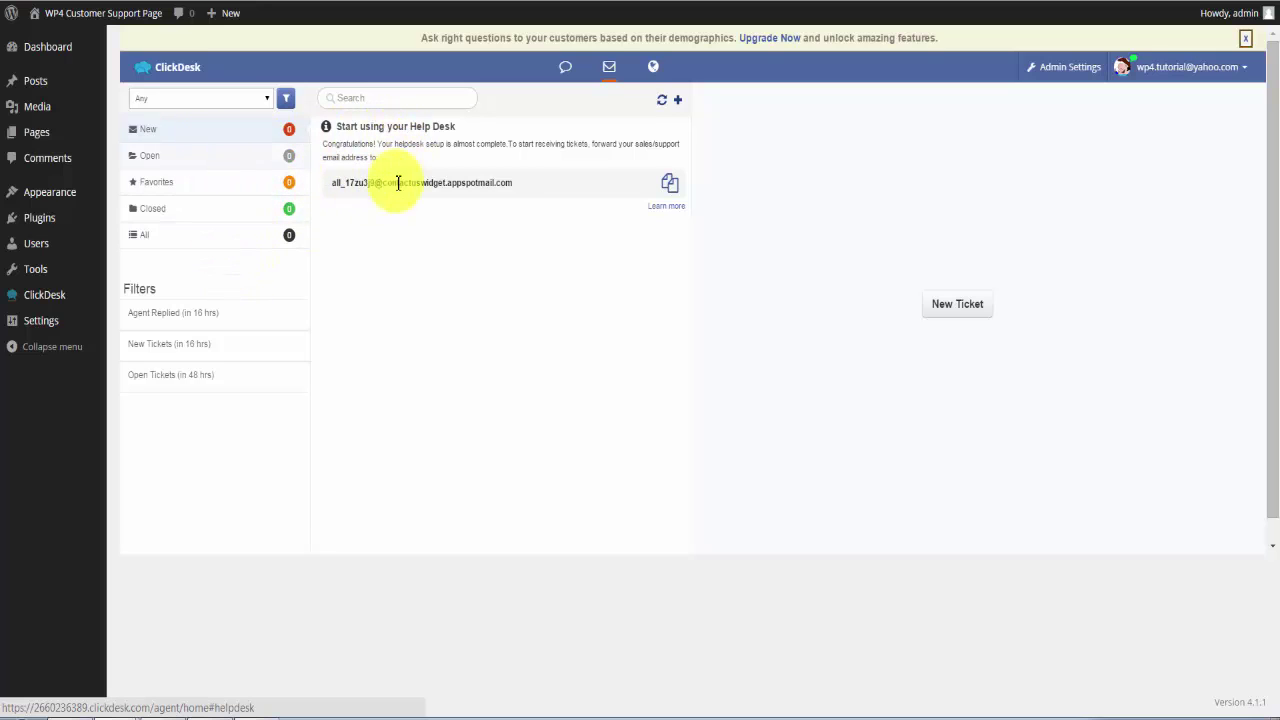
left_click(1245, 38)
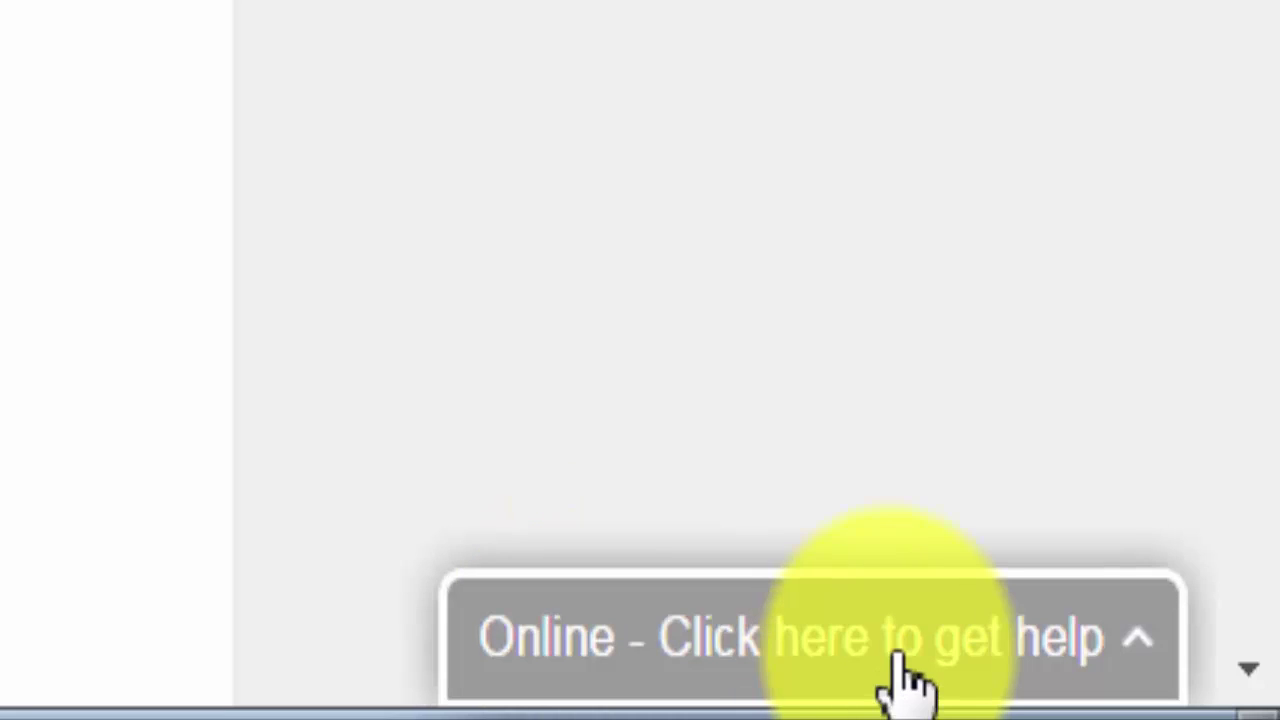
Open the site's chat form, enter the visitor's details, and route the chat to Software.
left_click(872, 655)
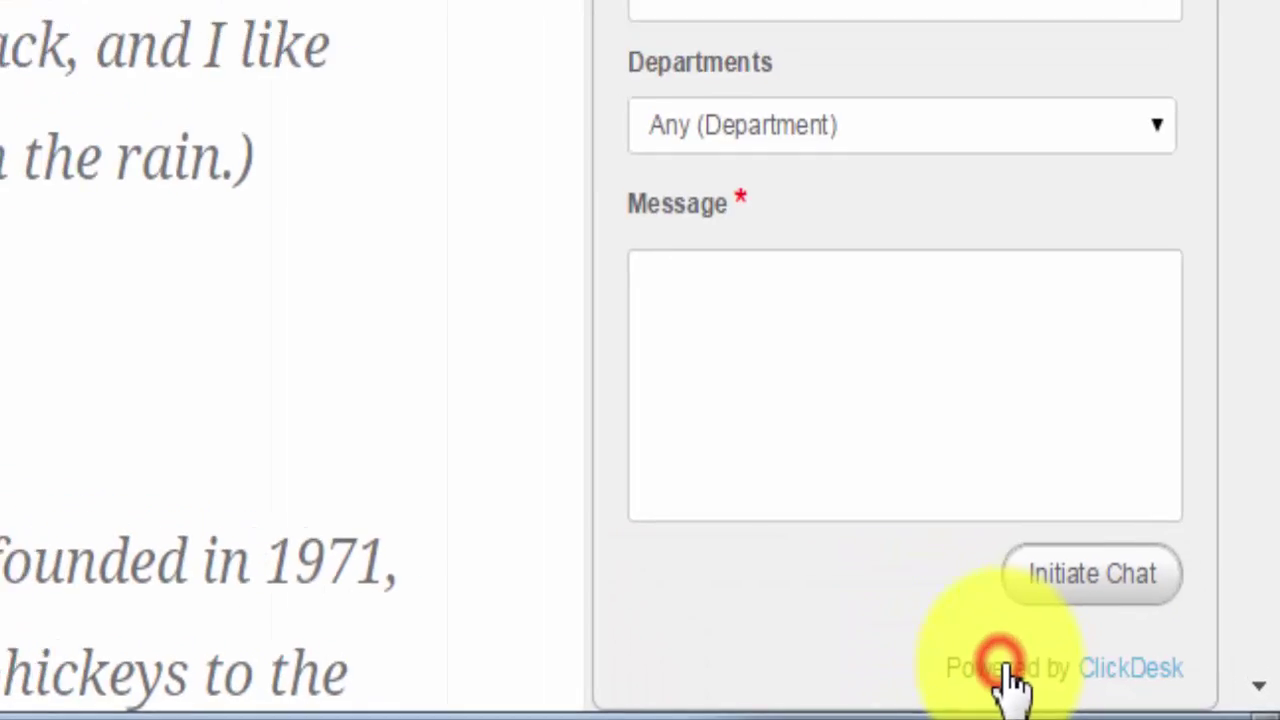
left_click(874, 148)
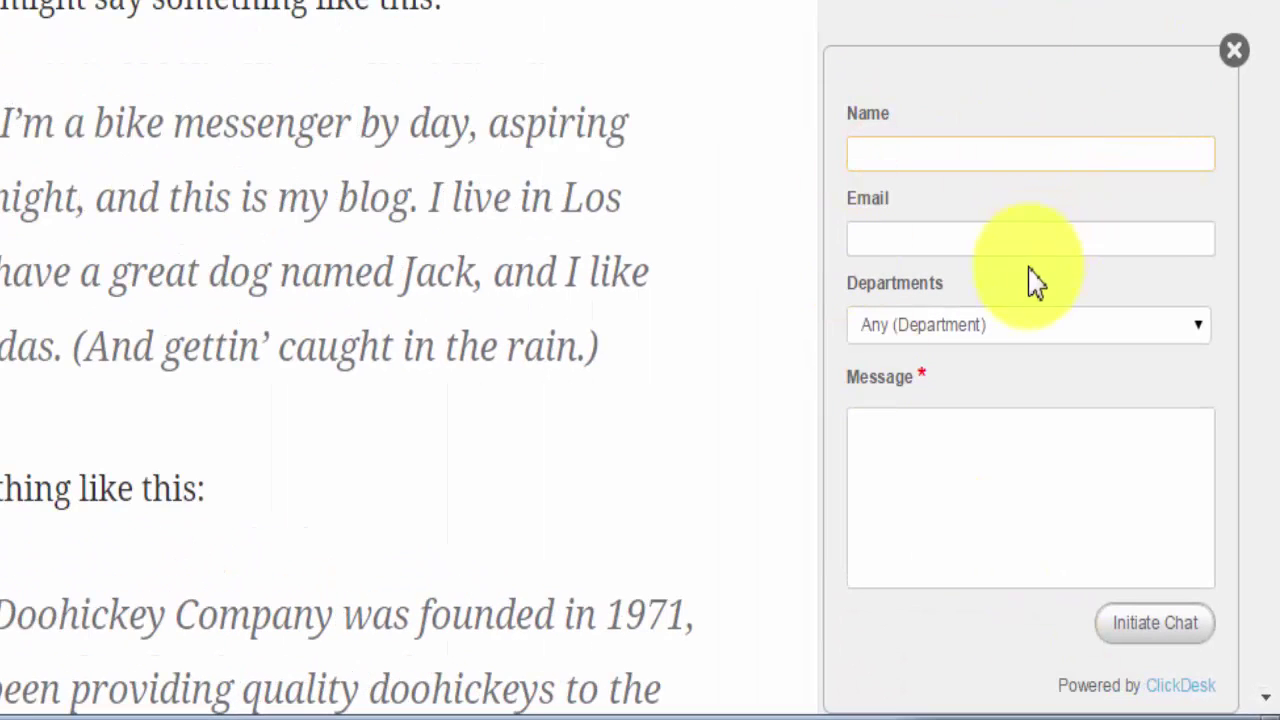
left_click(926, 148)
left_click(910, 230)
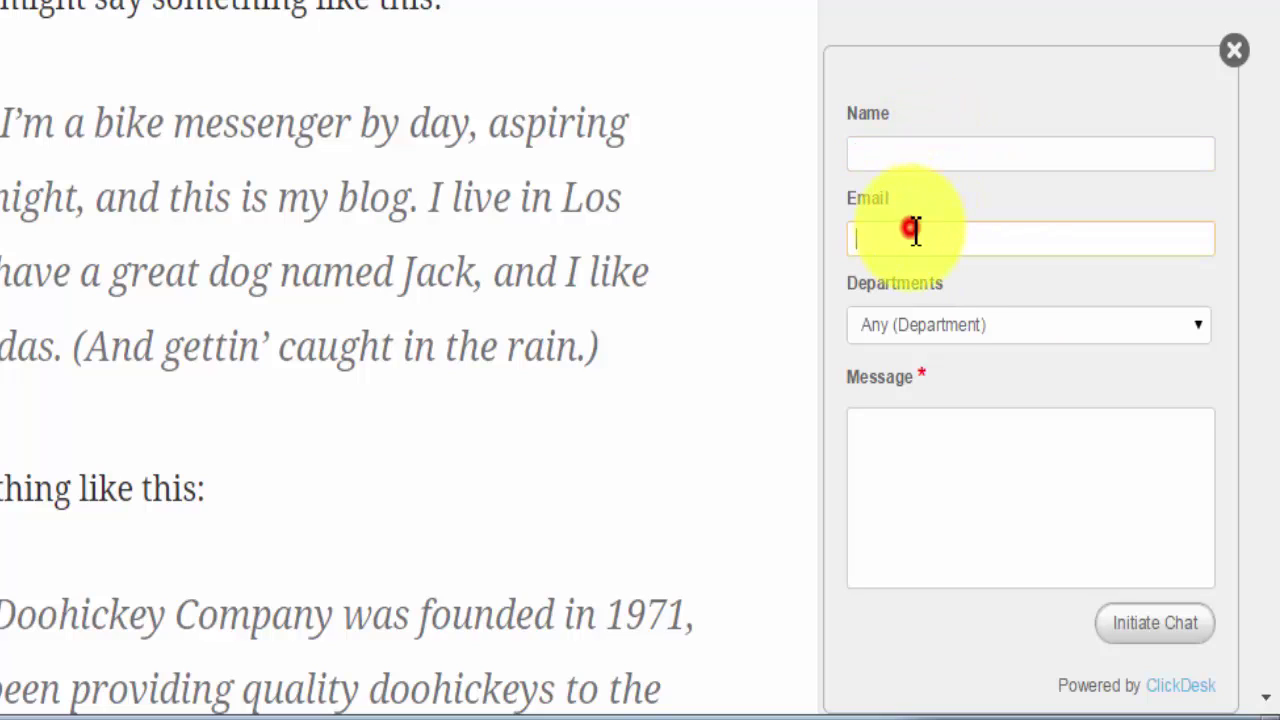
left_click(947, 340)
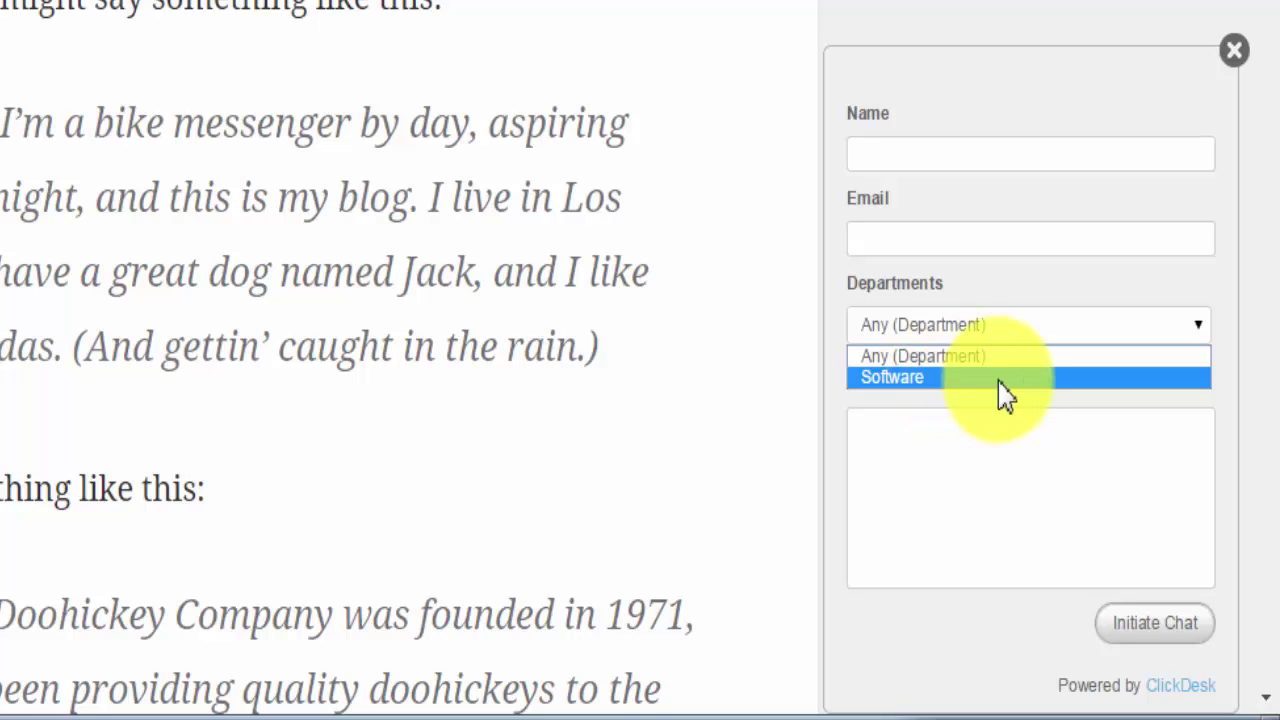
left_click(903, 385)
left_click(886, 147)
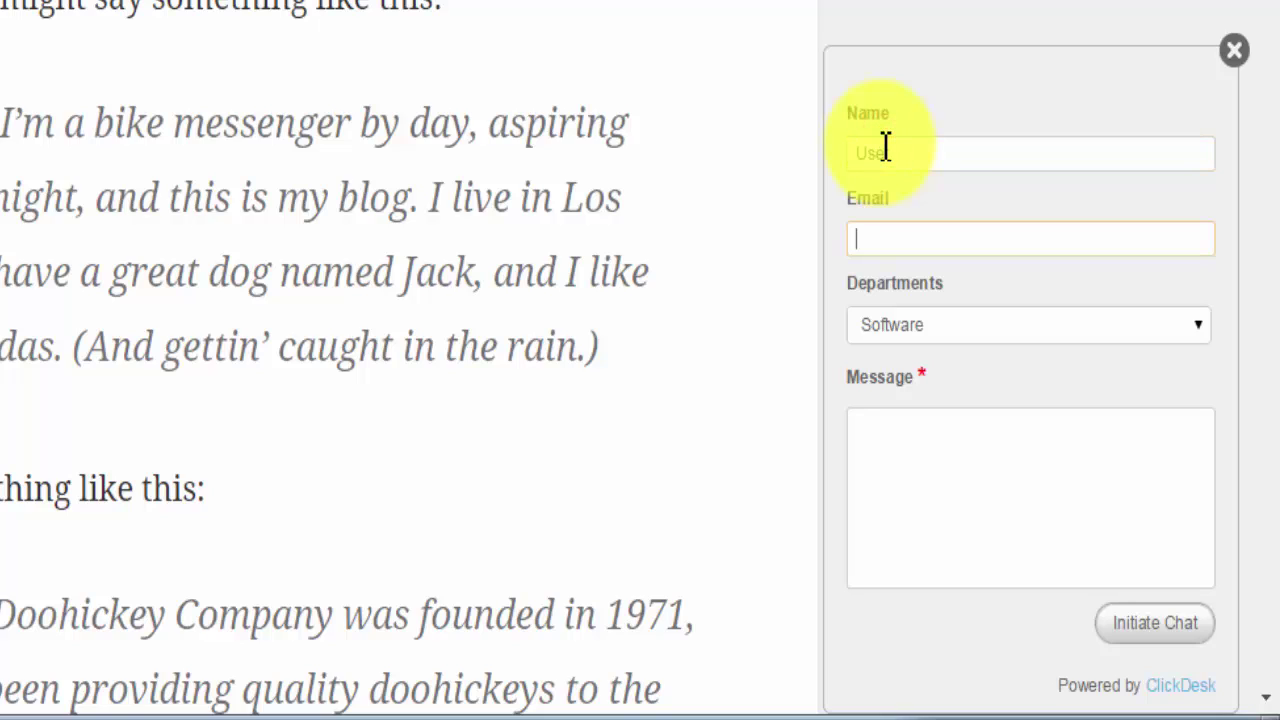
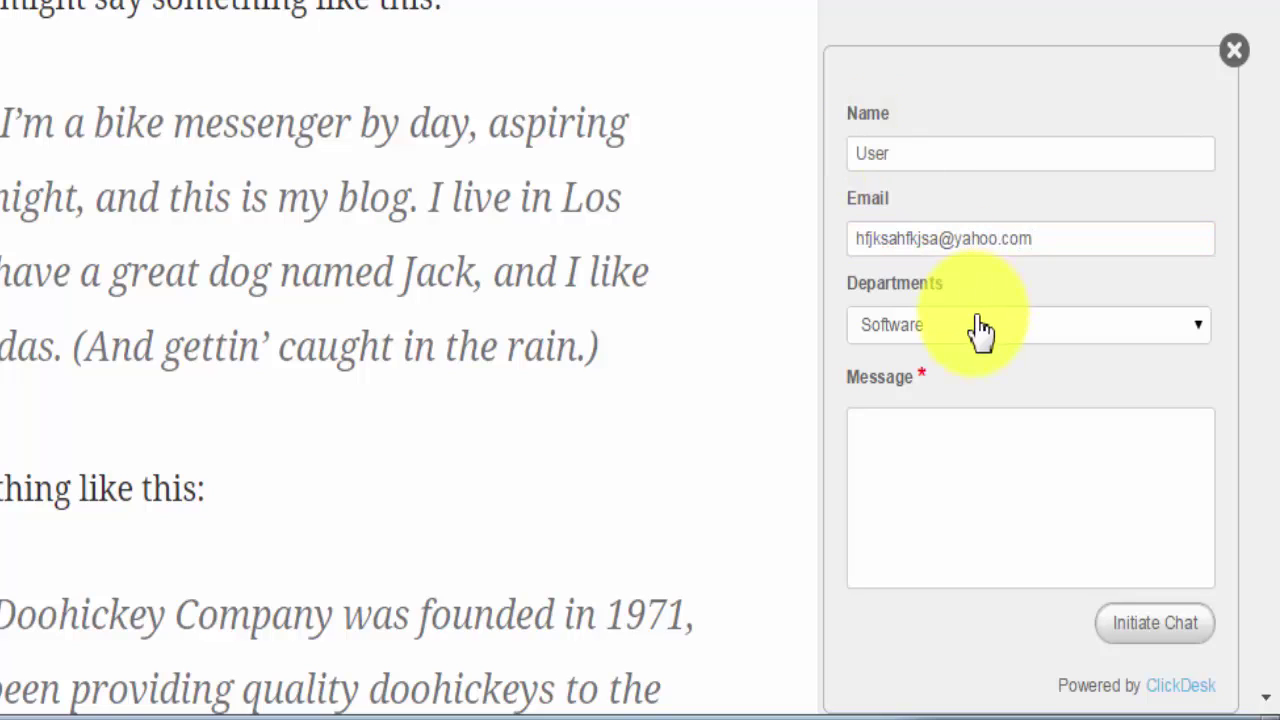
Send the message 'Hello. I need some help.' and dismiss the new chat notification.
left_click(937, 490)
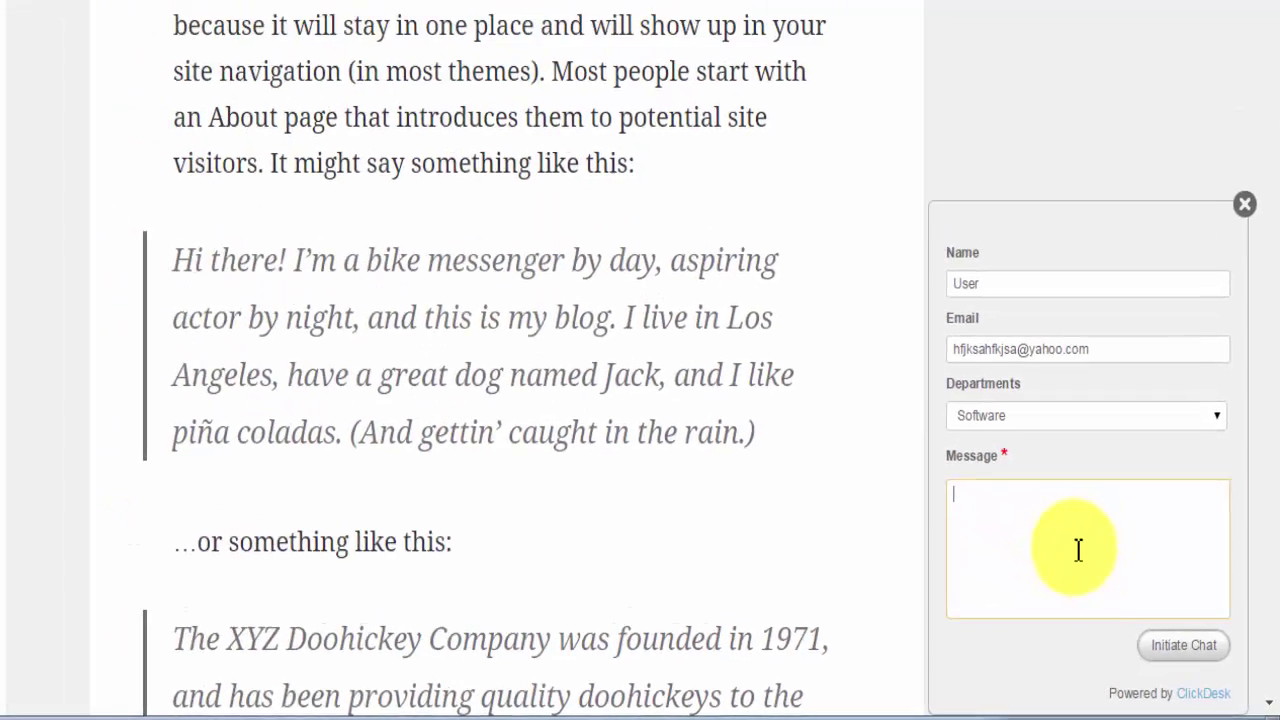
type("Hello. I need some he")
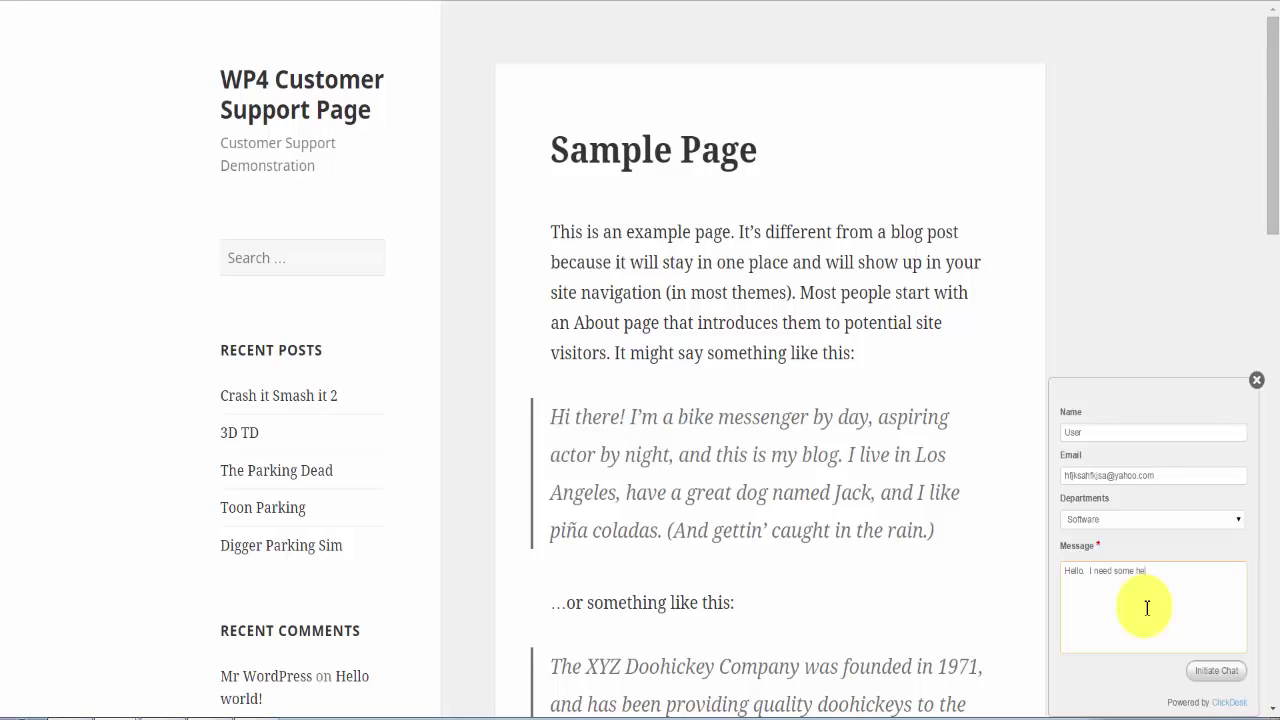
type("lp.")
key("Return")
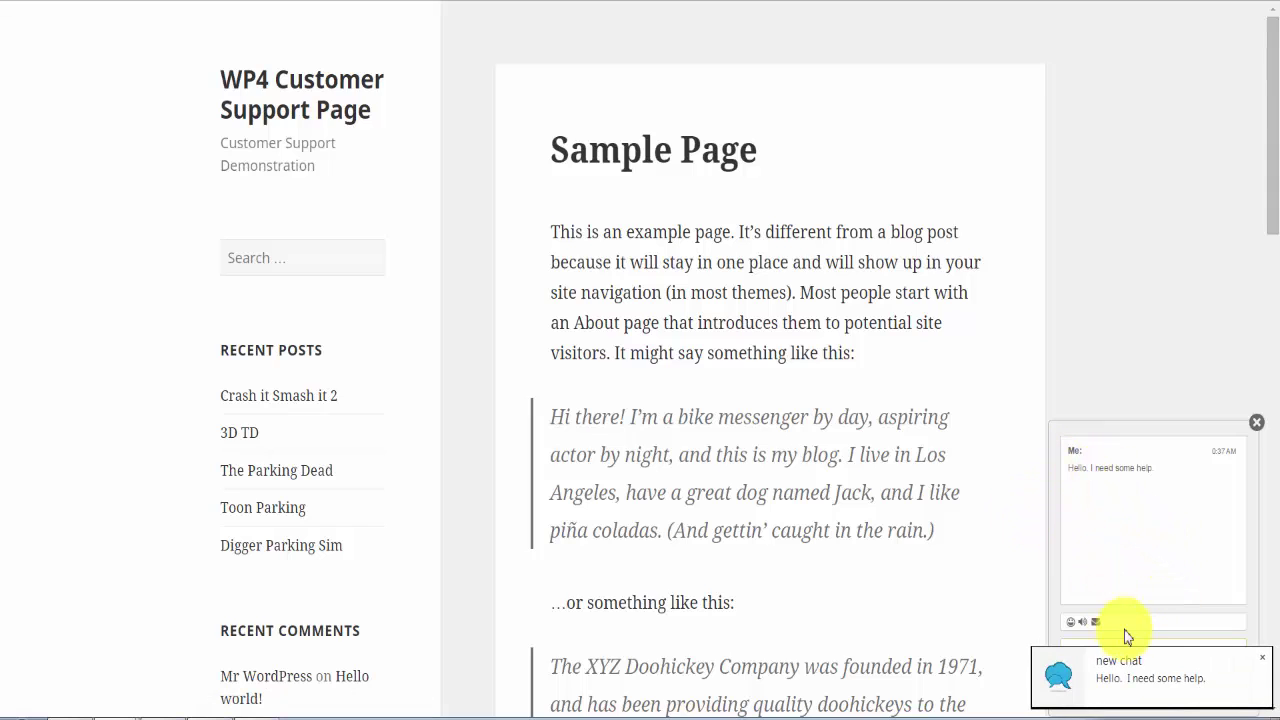
left_click(1120, 685)
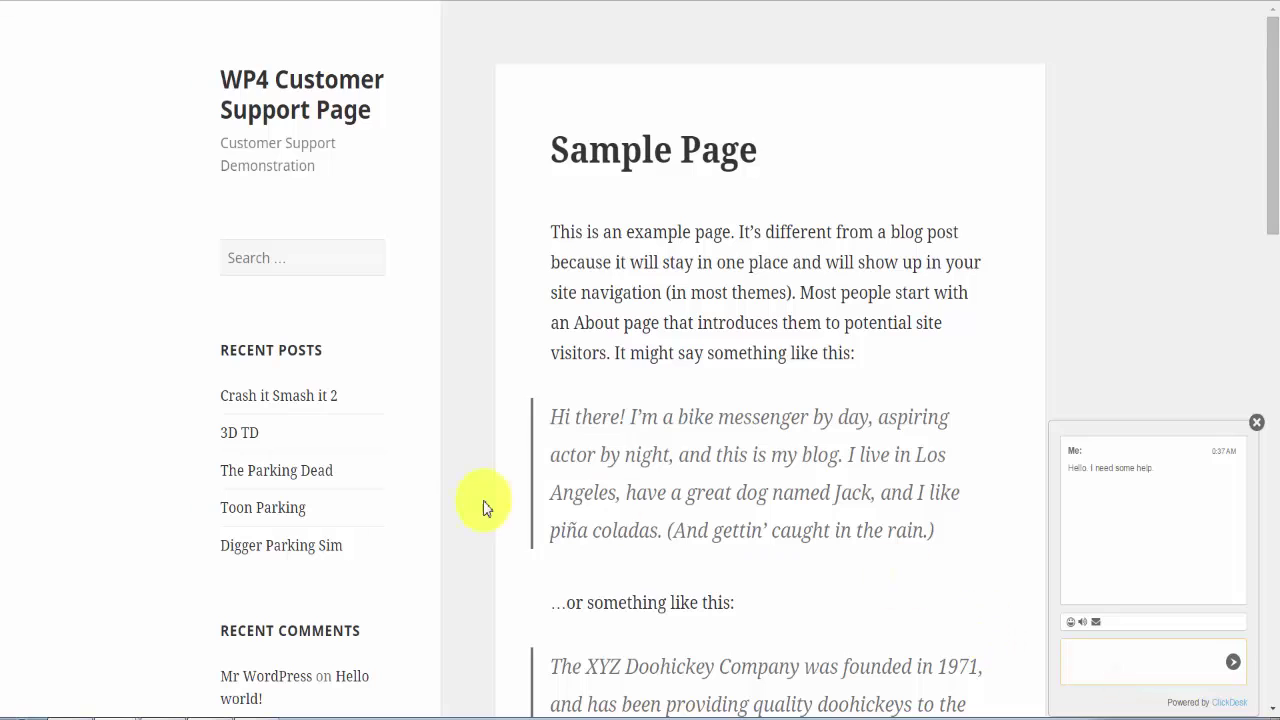
In the ClickDesk admin window, review User's opening message and the visitor's e-mail and browser details.
mouse_move(114, 709)
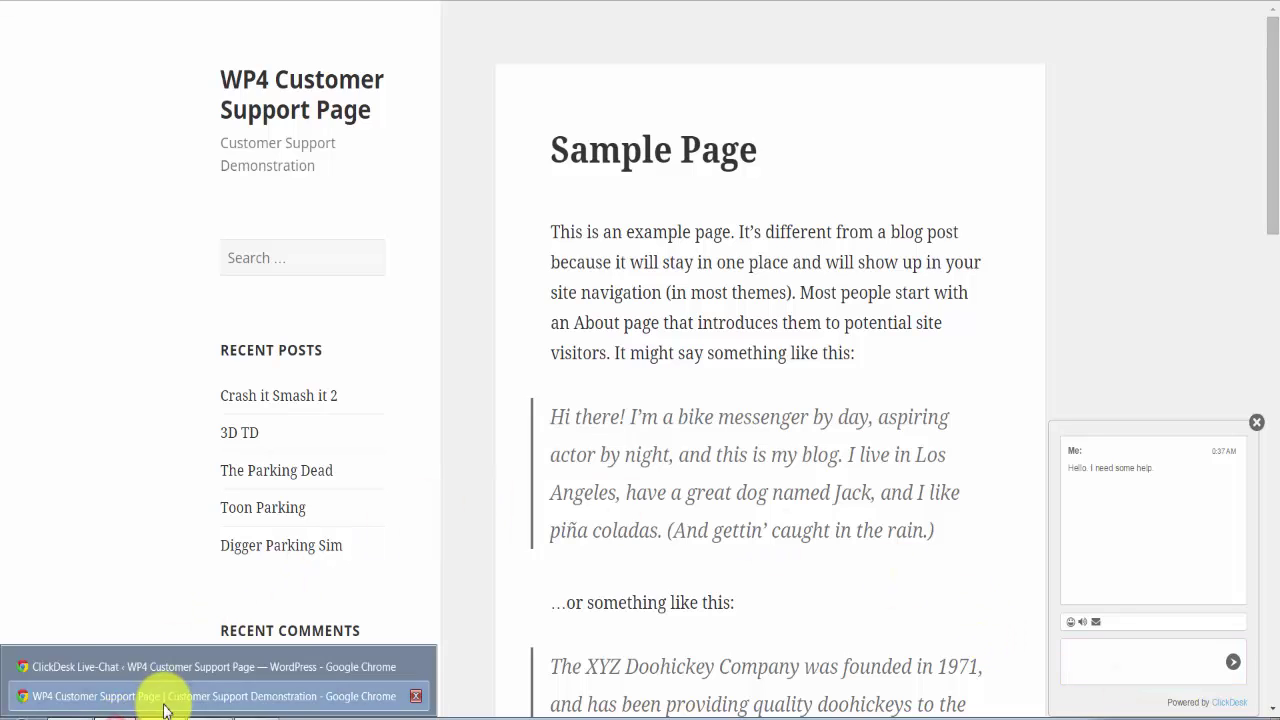
left_click(114, 665)
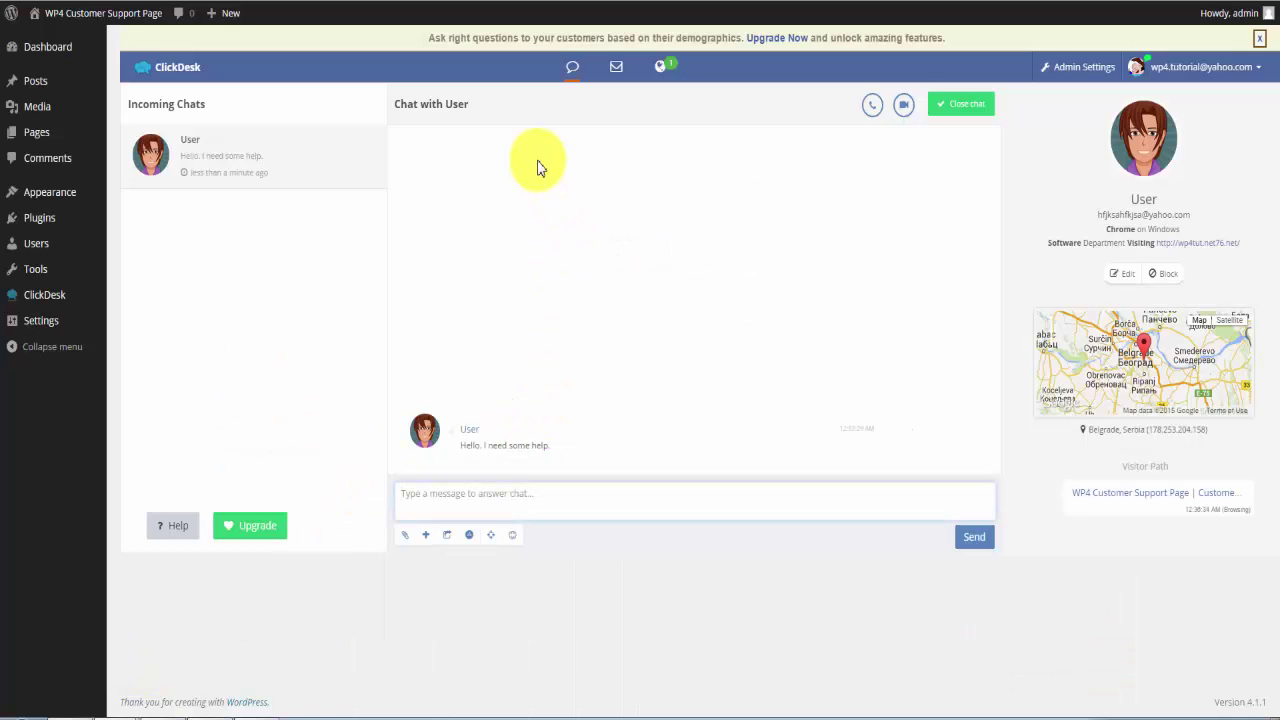
triple_click(473, 450)
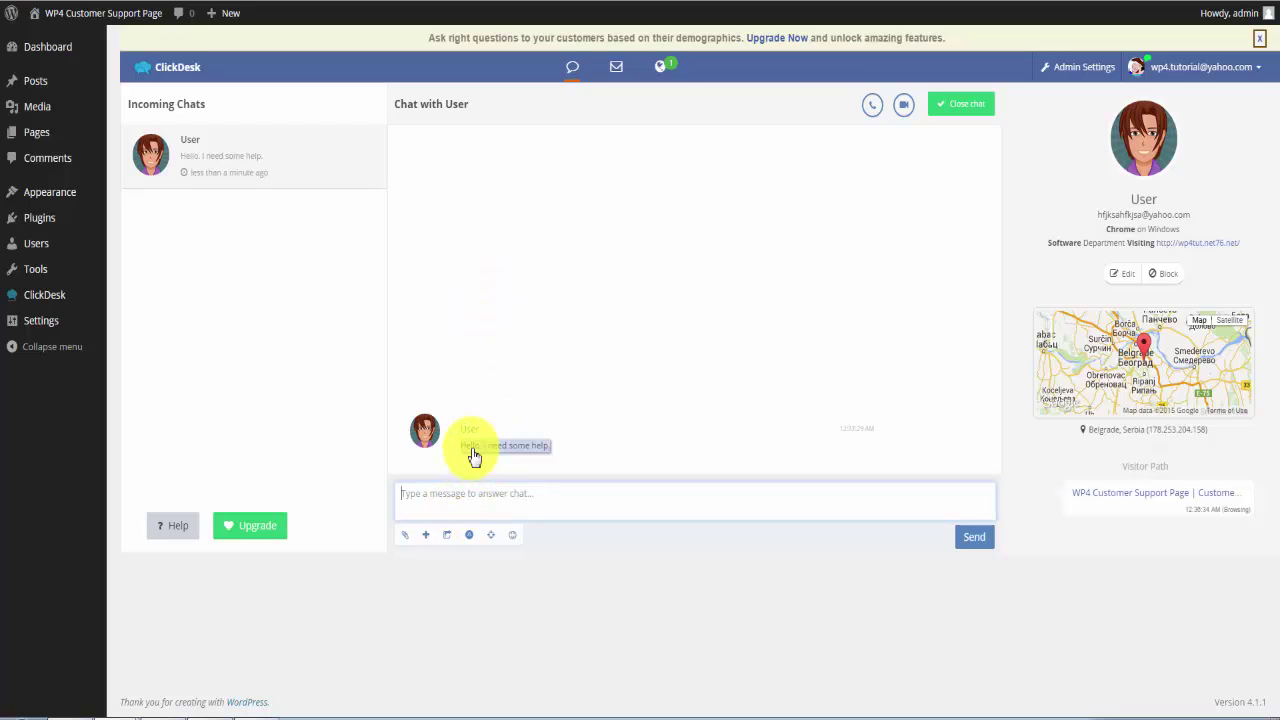
left_click(469, 434)
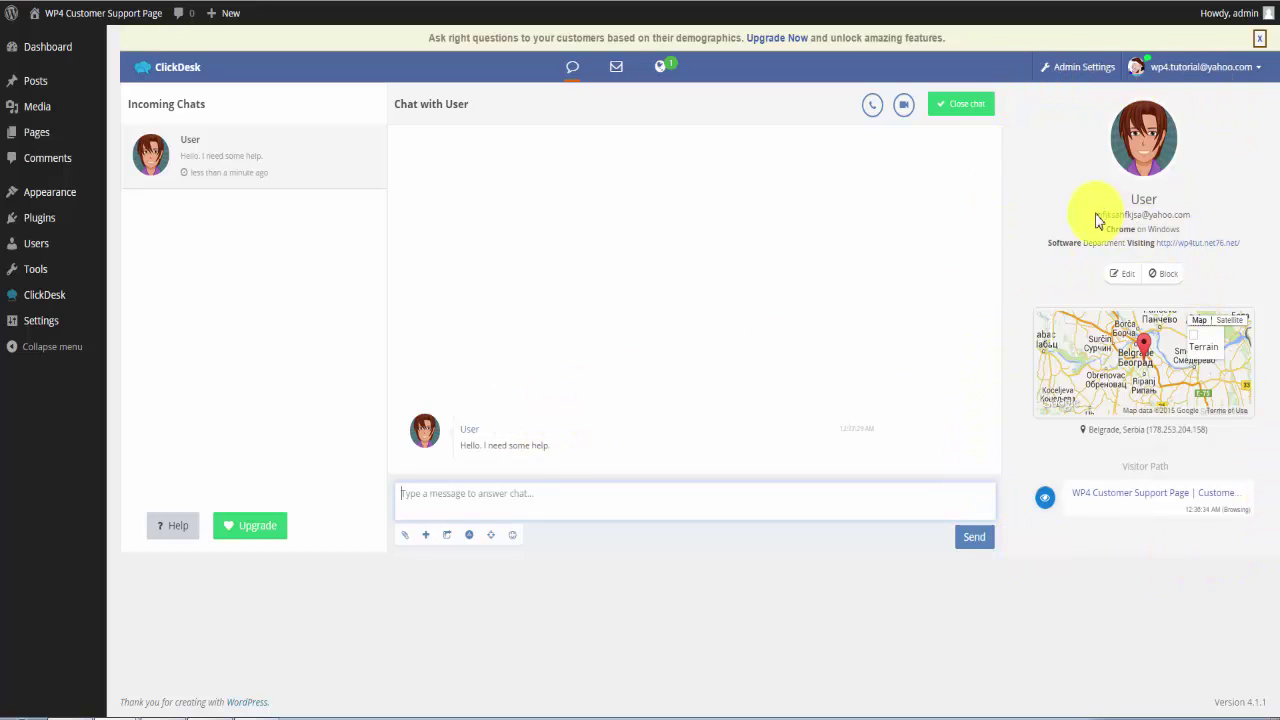
left_click_drag(1092, 213, 1209, 220)
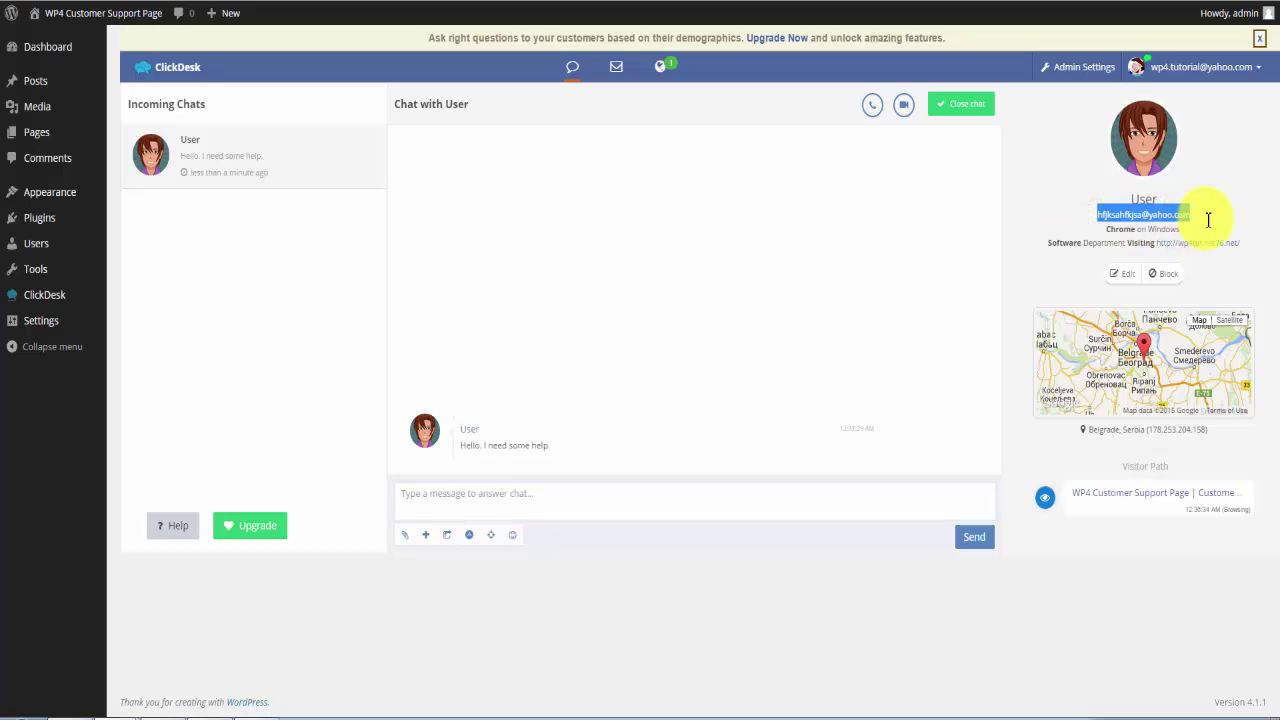
double_click(1111, 229)
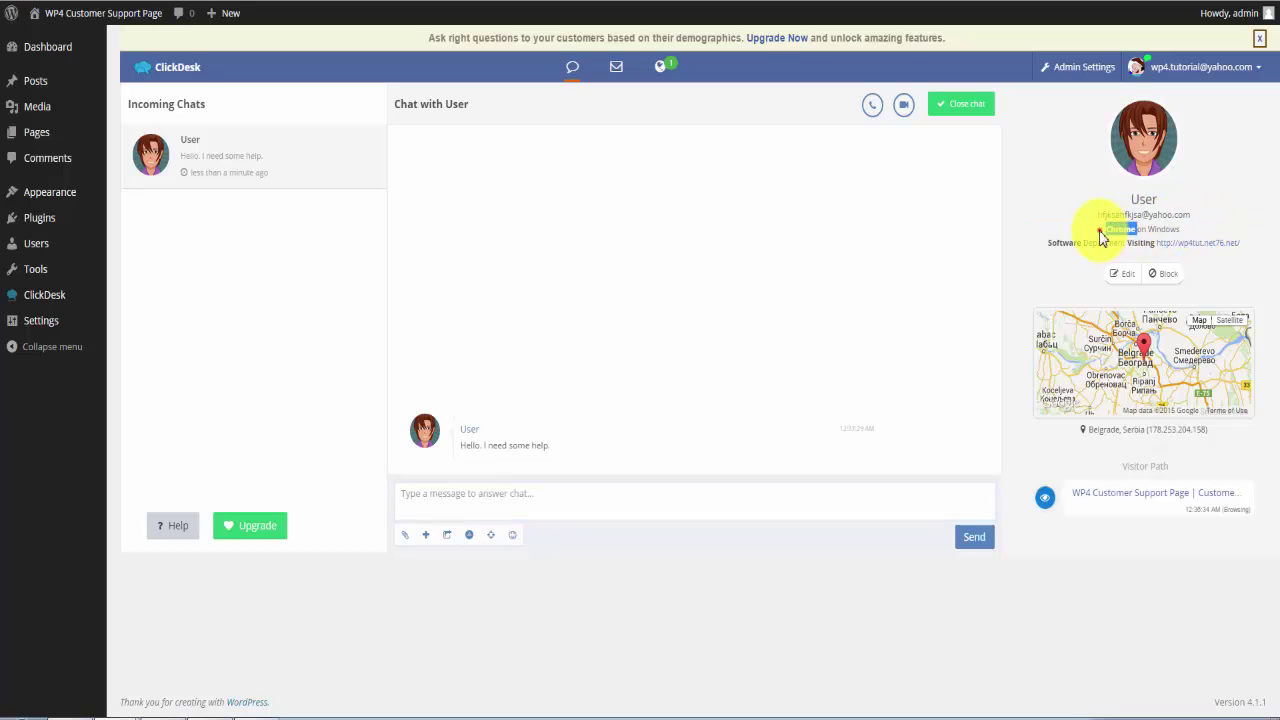
left_click(1100, 231)
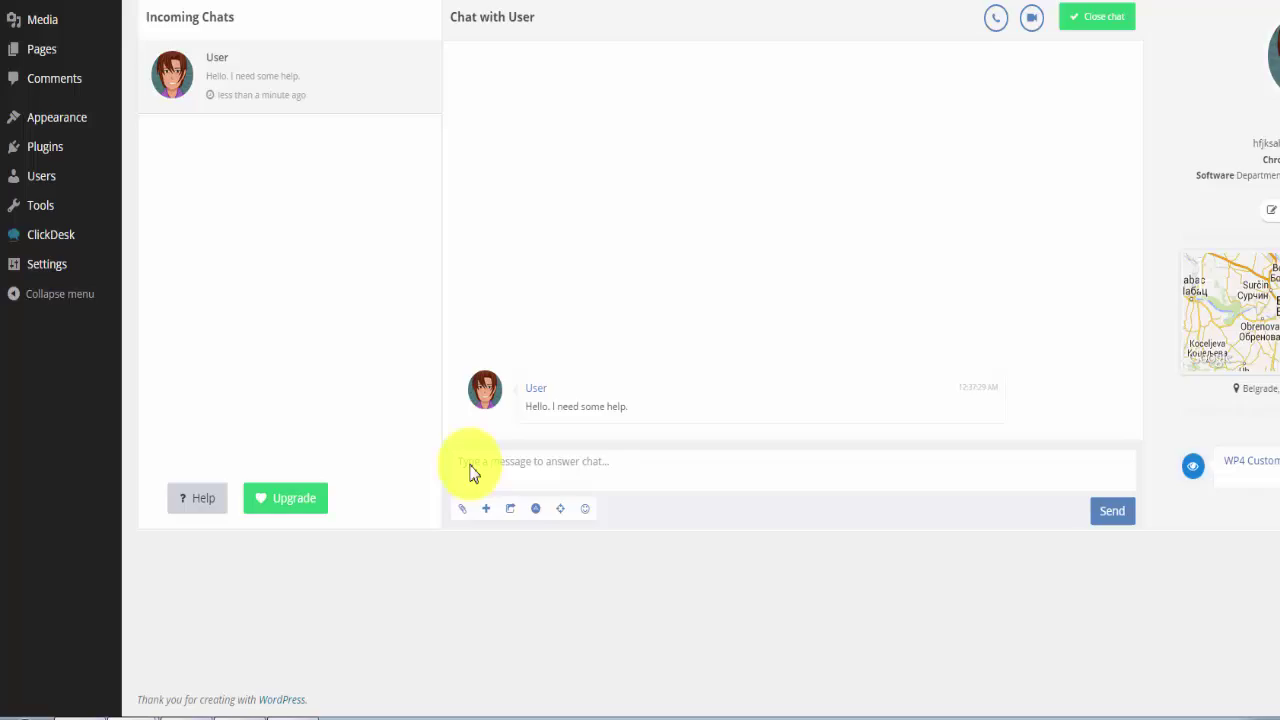
left_click(410, 494)
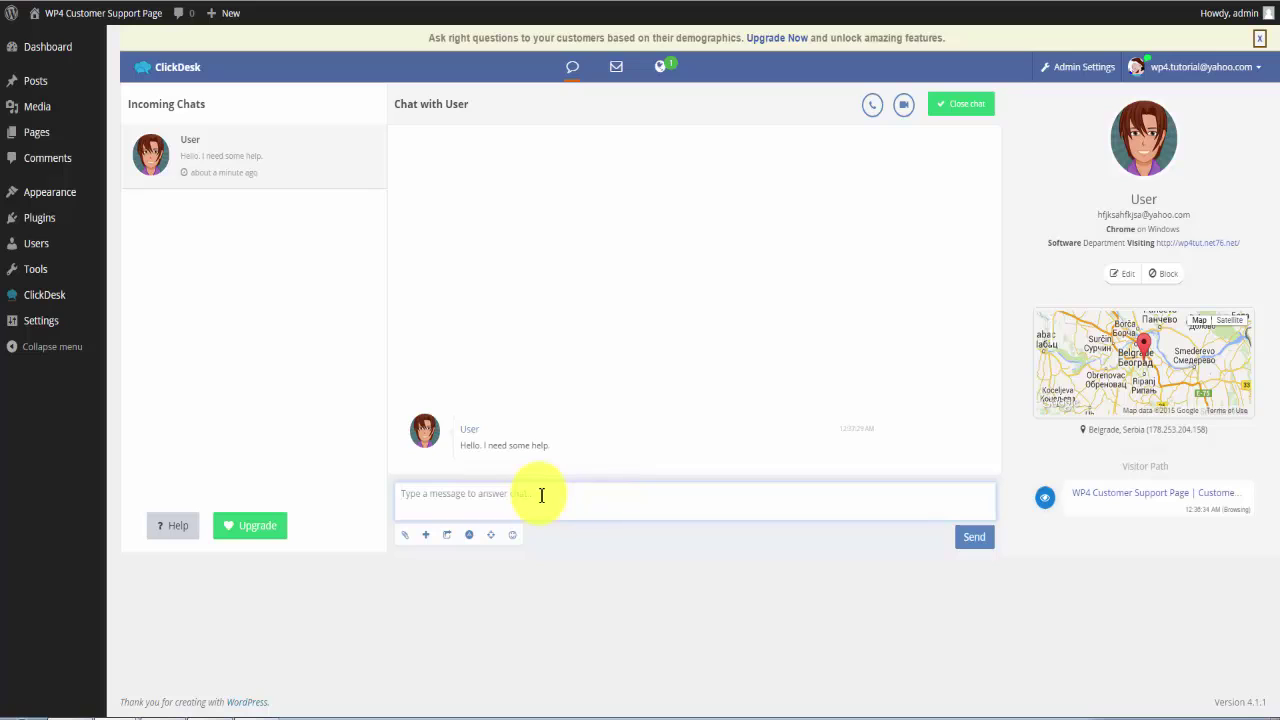
Send the reply 'Yes, what can I help you with?' and check it in the site's chat widget.
type("Ye")
left_click(978, 543)
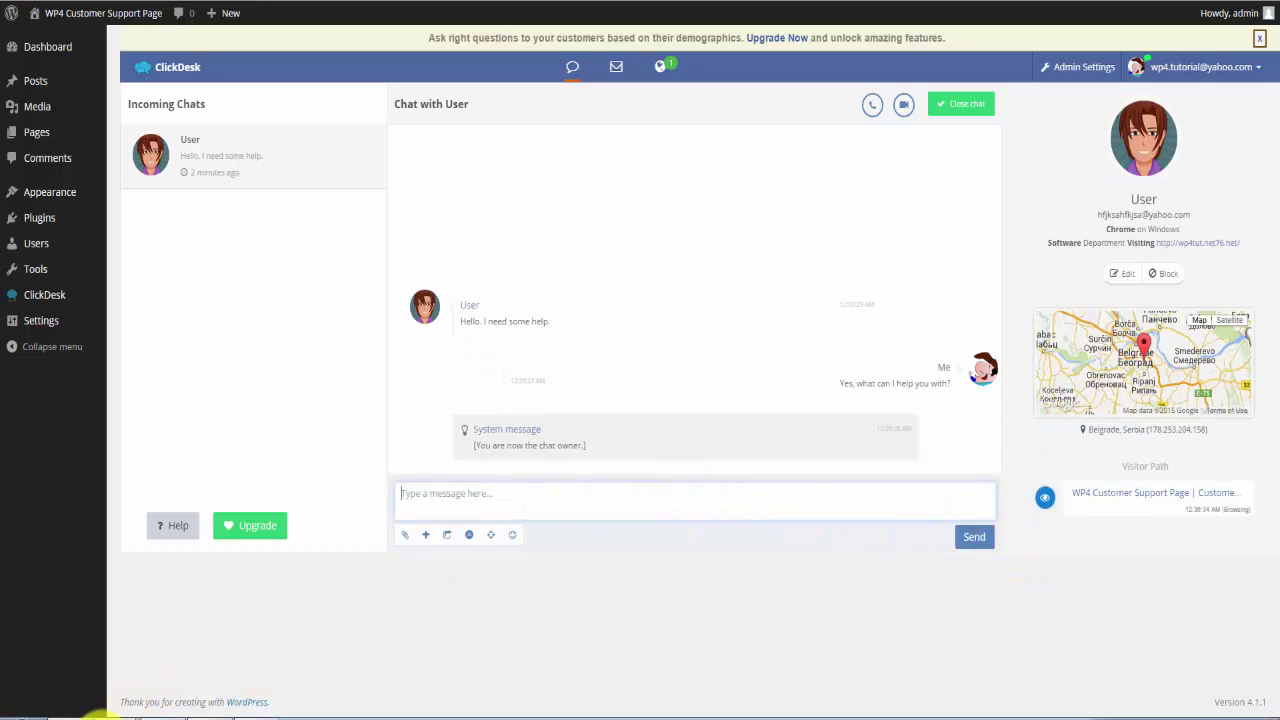
left_click(98, 710)
left_click(112, 617)
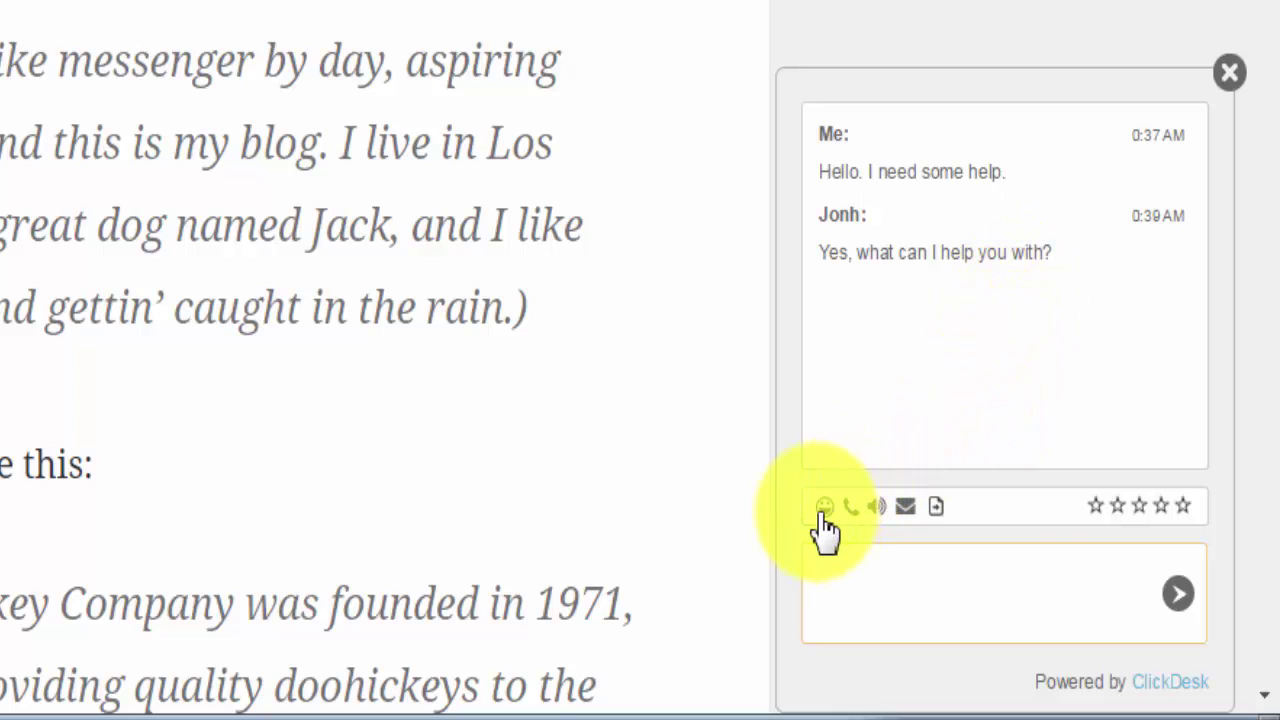
left_click(879, 510)
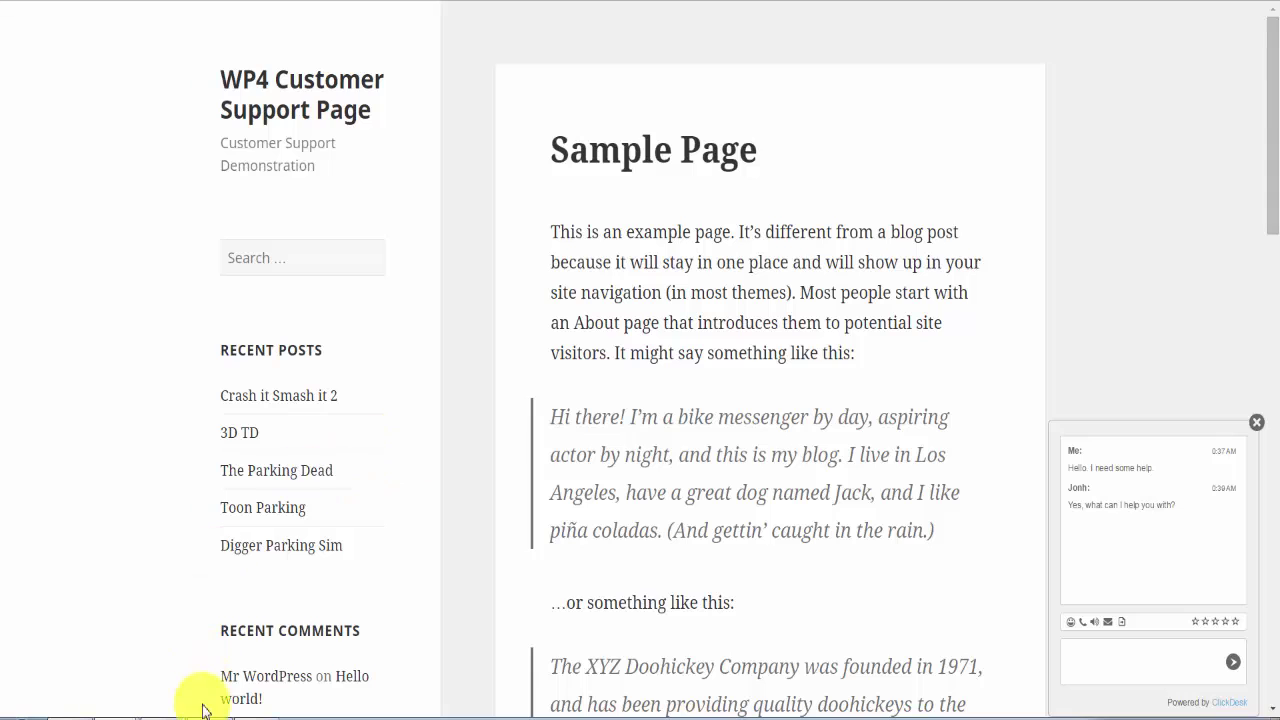
Check the Visitors map, then send the closing reply 'Not a problem, glad I could help you!'.
mouse_move(105, 710)
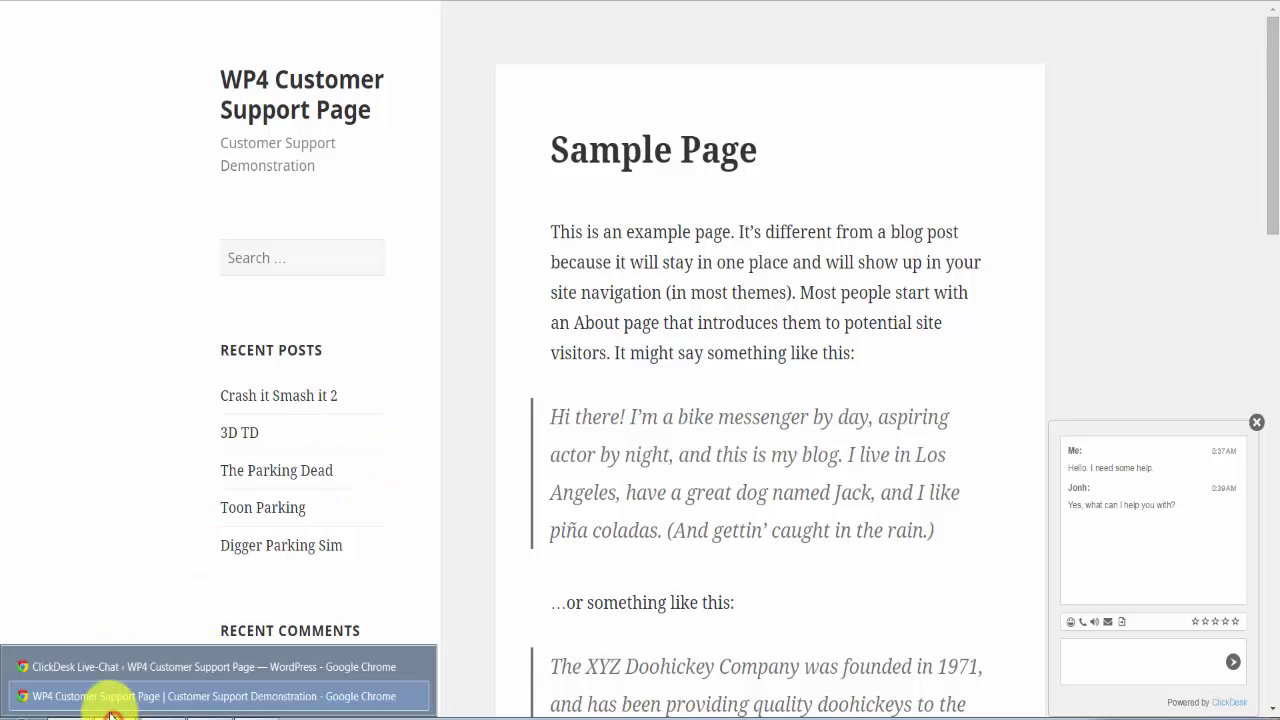
left_click(93, 673)
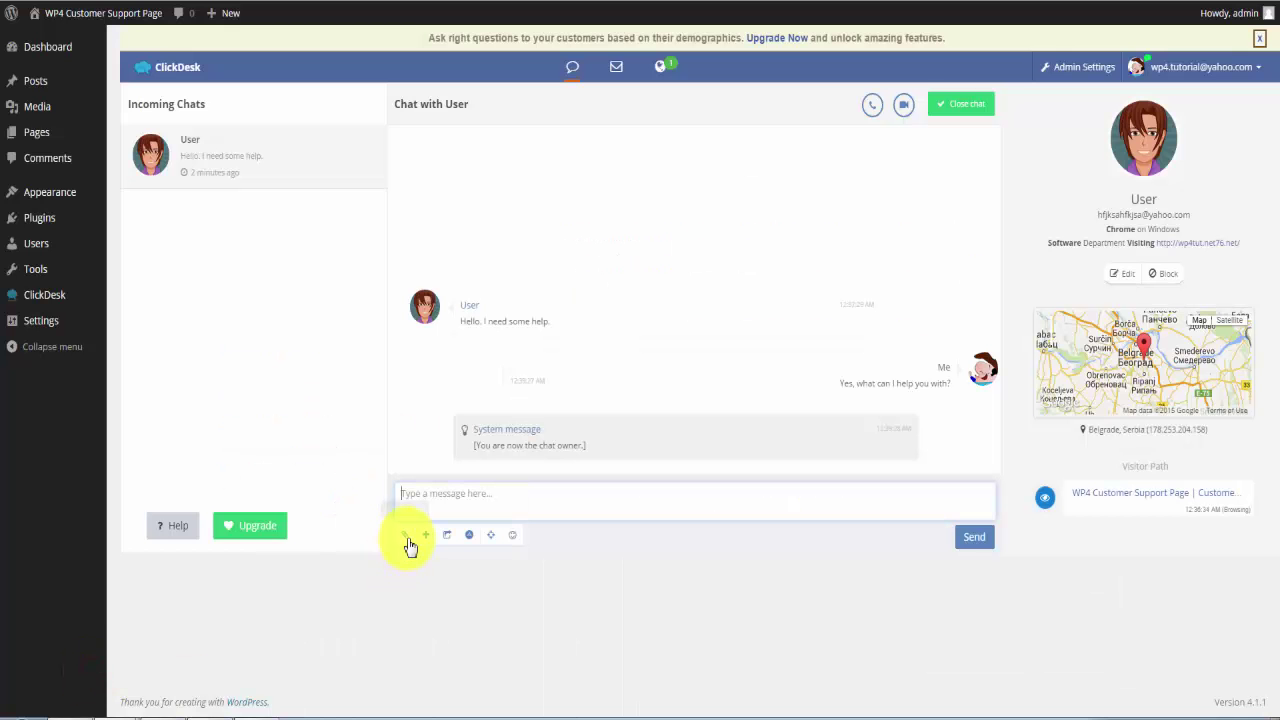
left_click(662, 70)
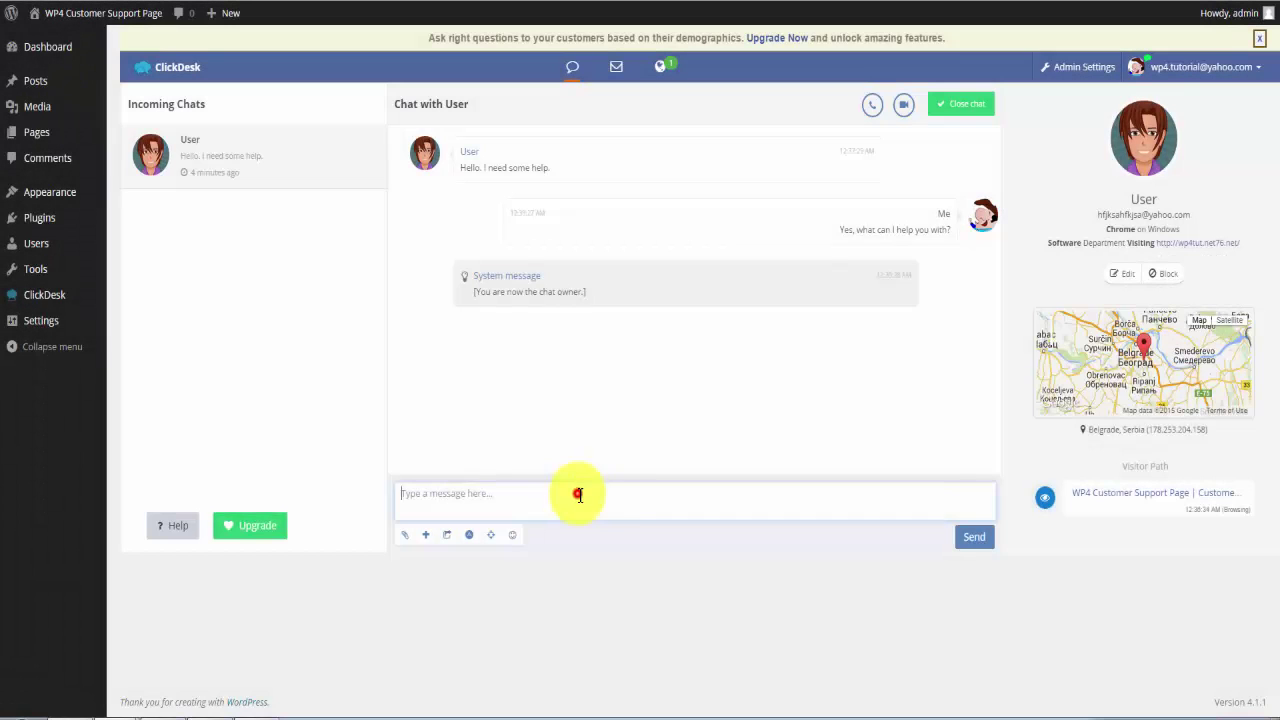
left_click(577, 493)
left_click(546, 494)
left_click(501, 508)
key("Return")
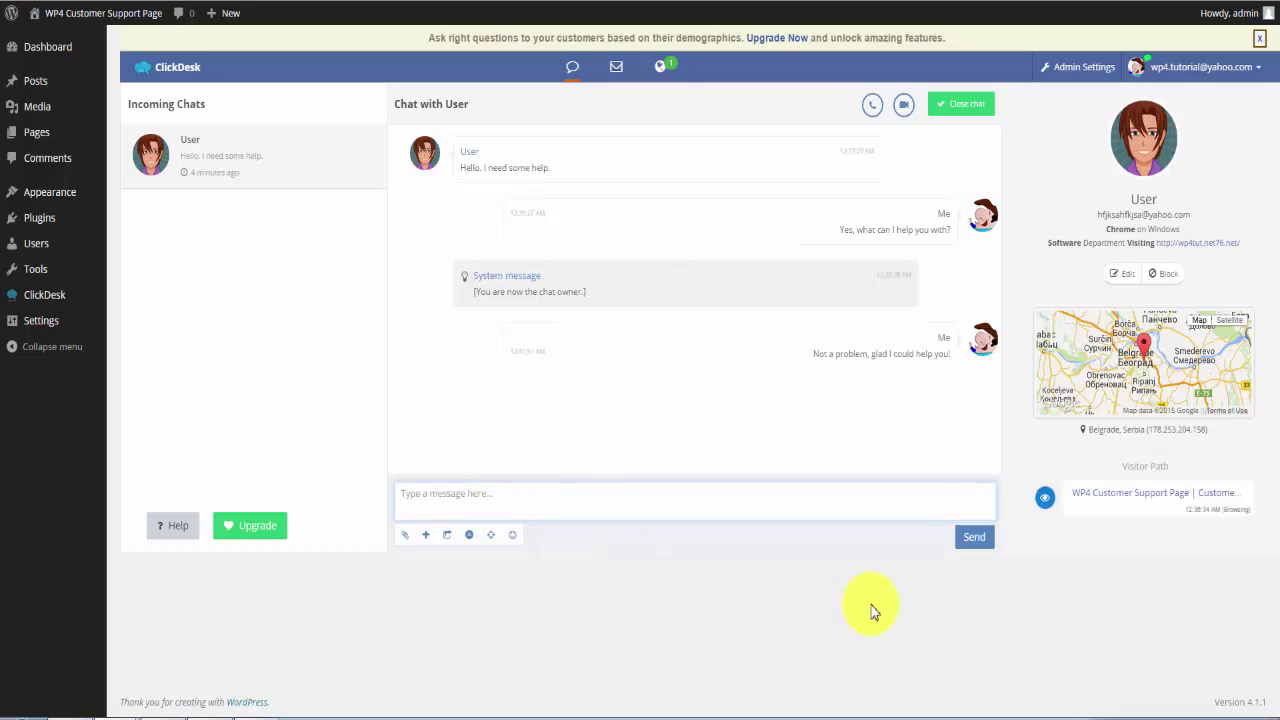
Close the chat with User and confirm, then view the widget showing the agent left.
left_click(953, 112)
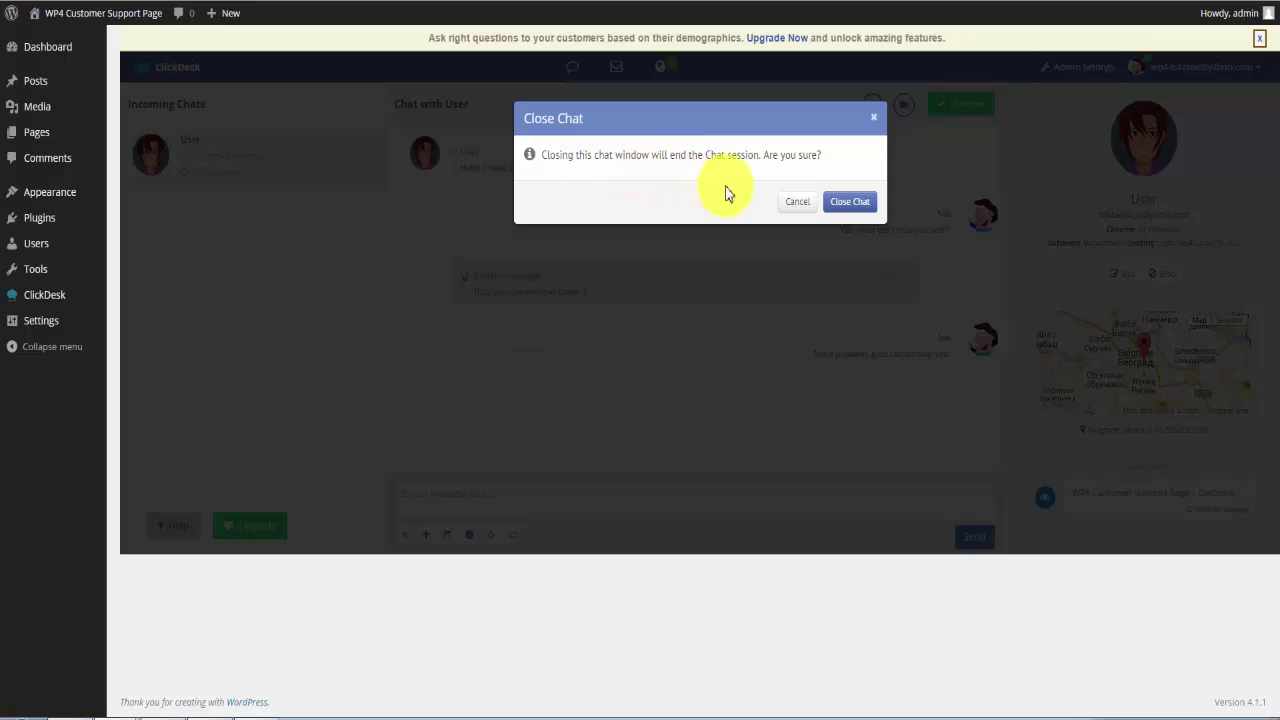
left_click(848, 204)
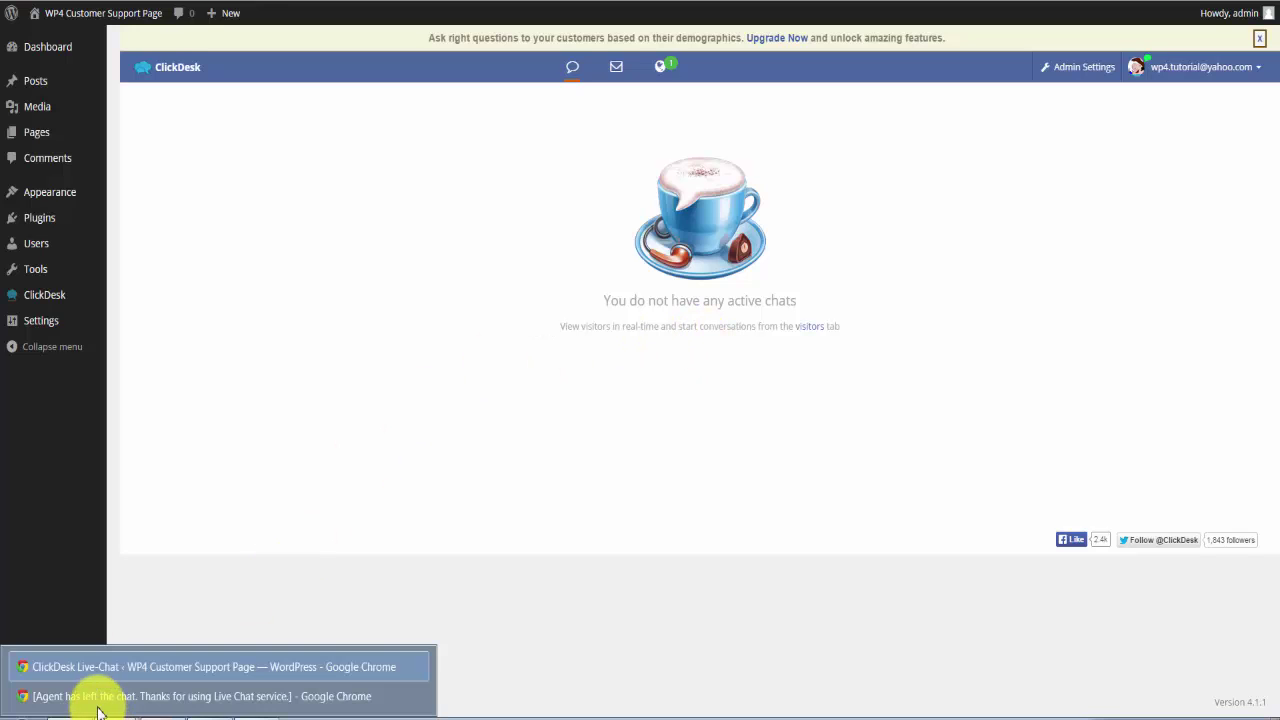
left_click(90, 696)
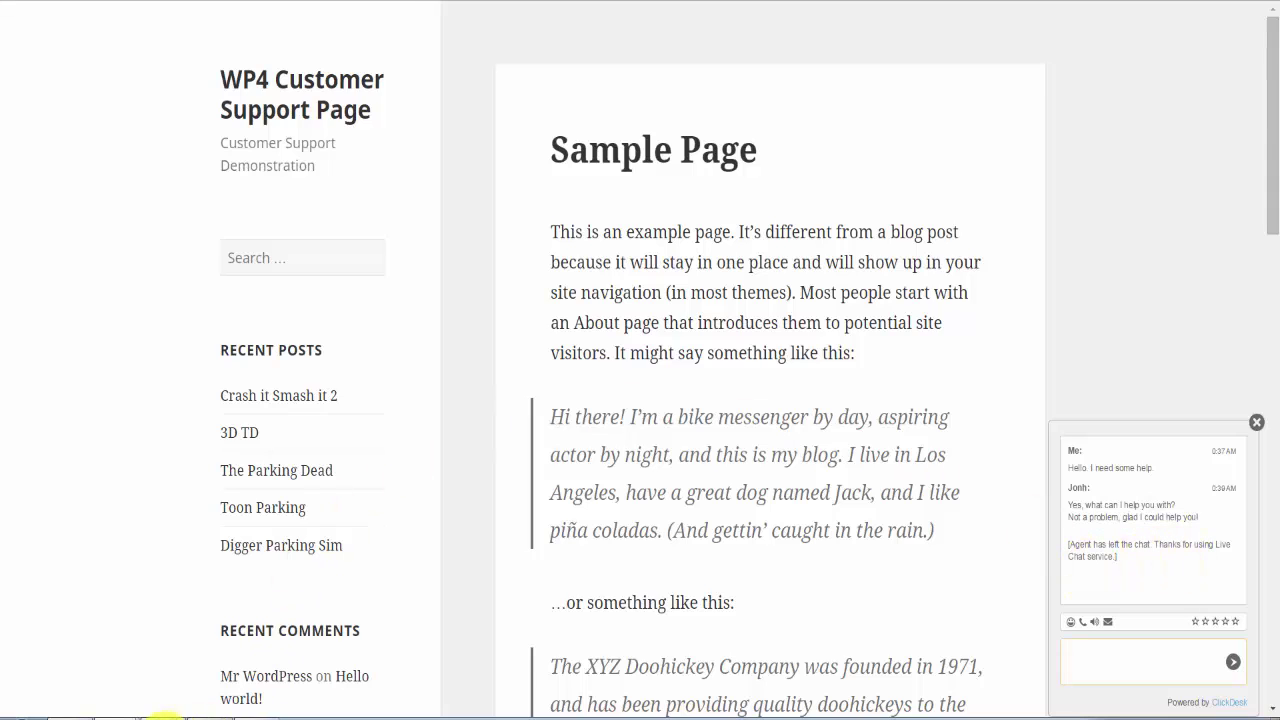
Show the ClickDesk Help Desk ticket lists with the department filter left on Any.
mouse_move(120, 715)
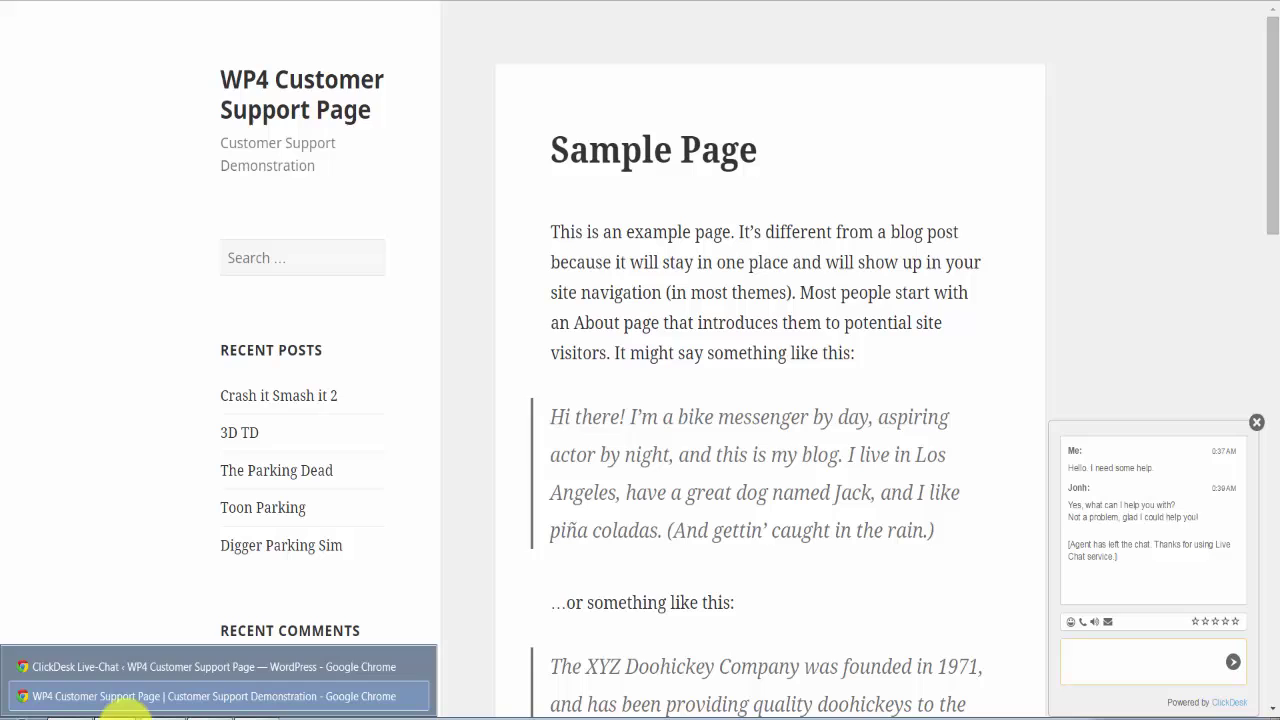
left_click(130, 668)
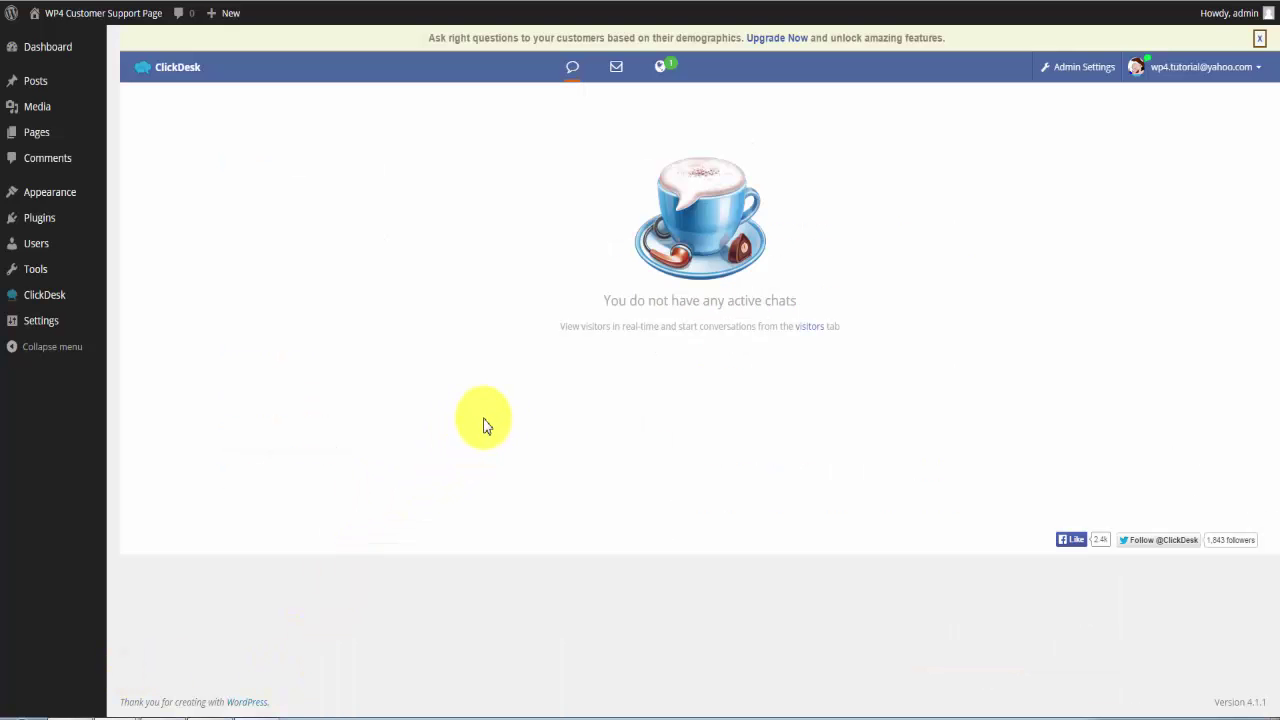
left_click(618, 72)
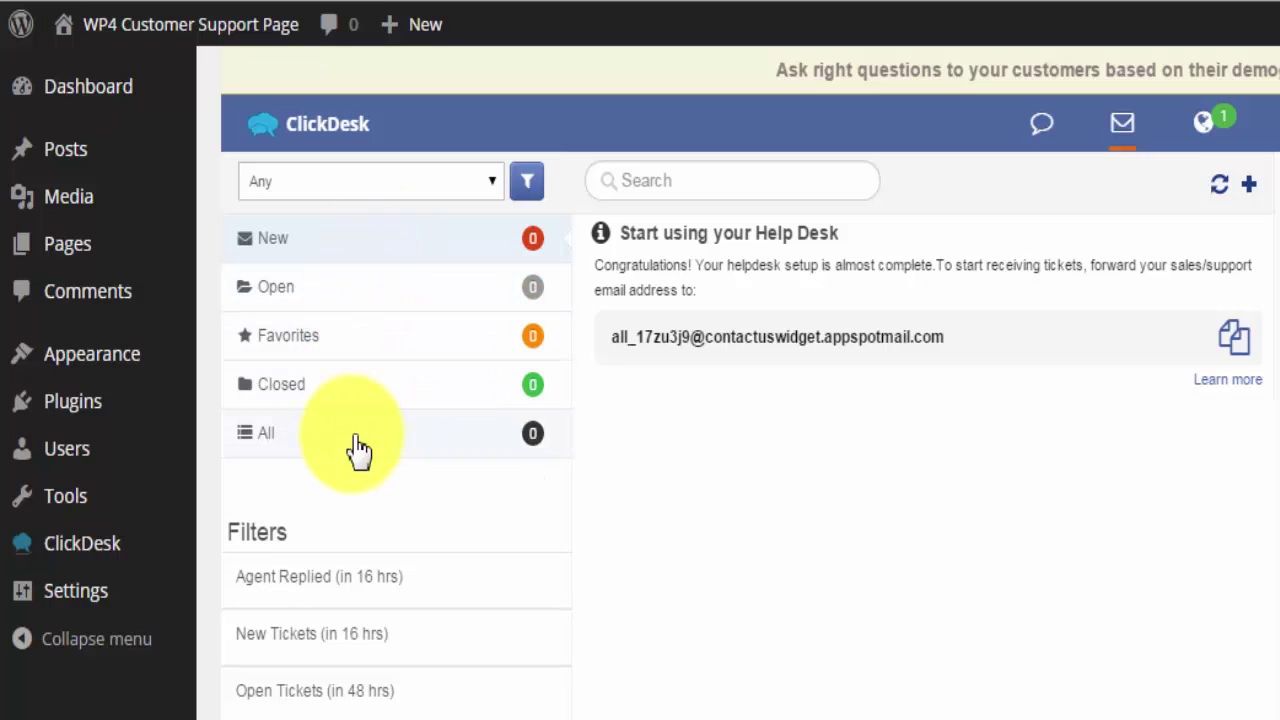
left_click(383, 181)
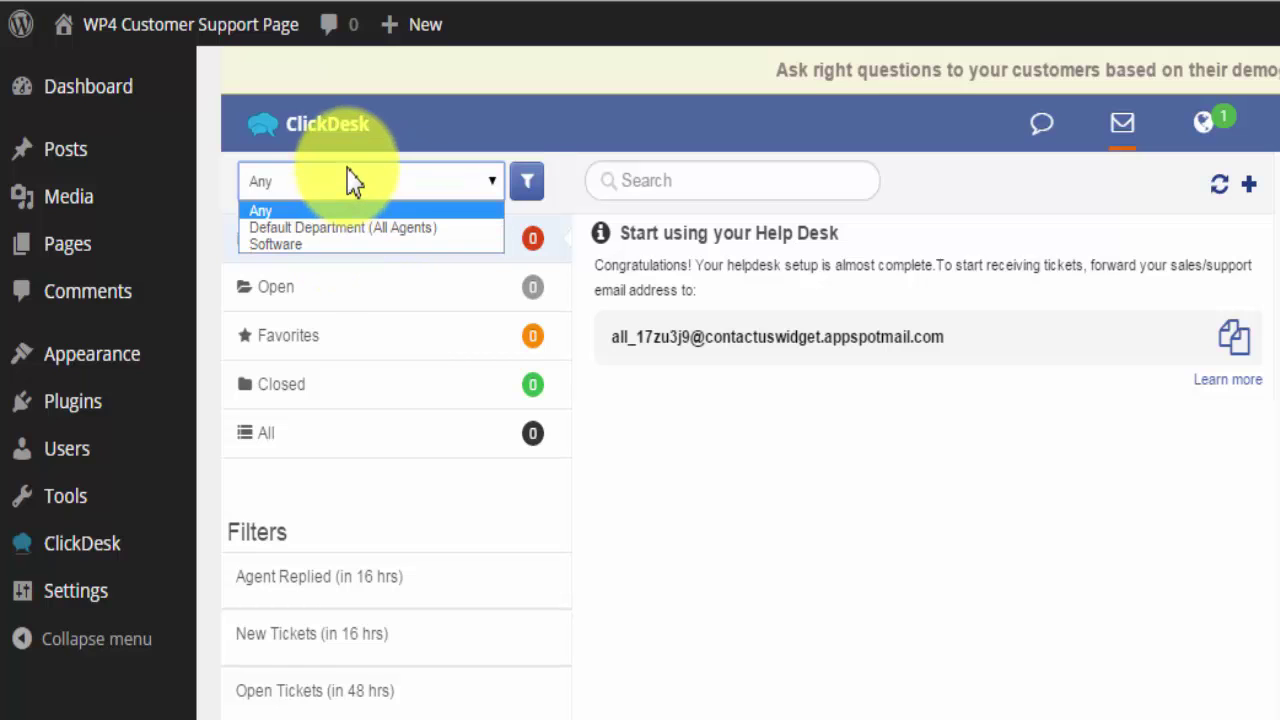
left_click(347, 174)
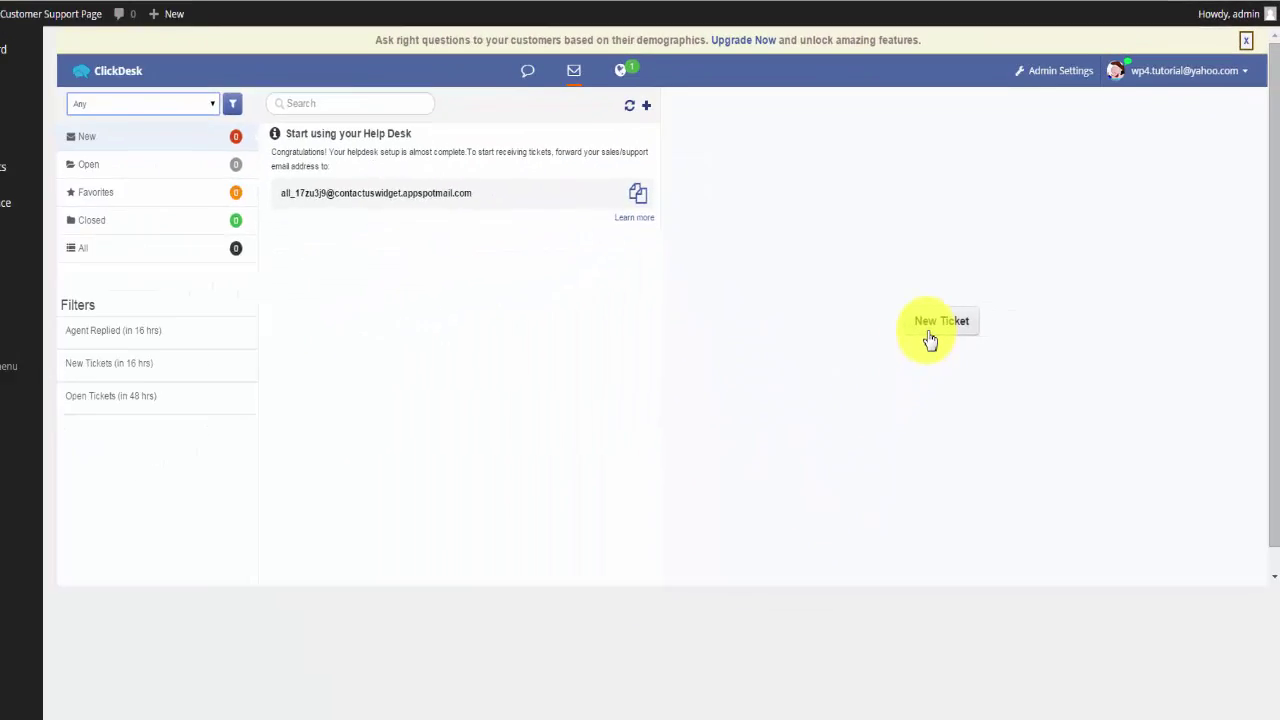
Start a new ticket with the requester's name, e-mail and subject 'Customer needs help with his OS'.
left_click(808, 475)
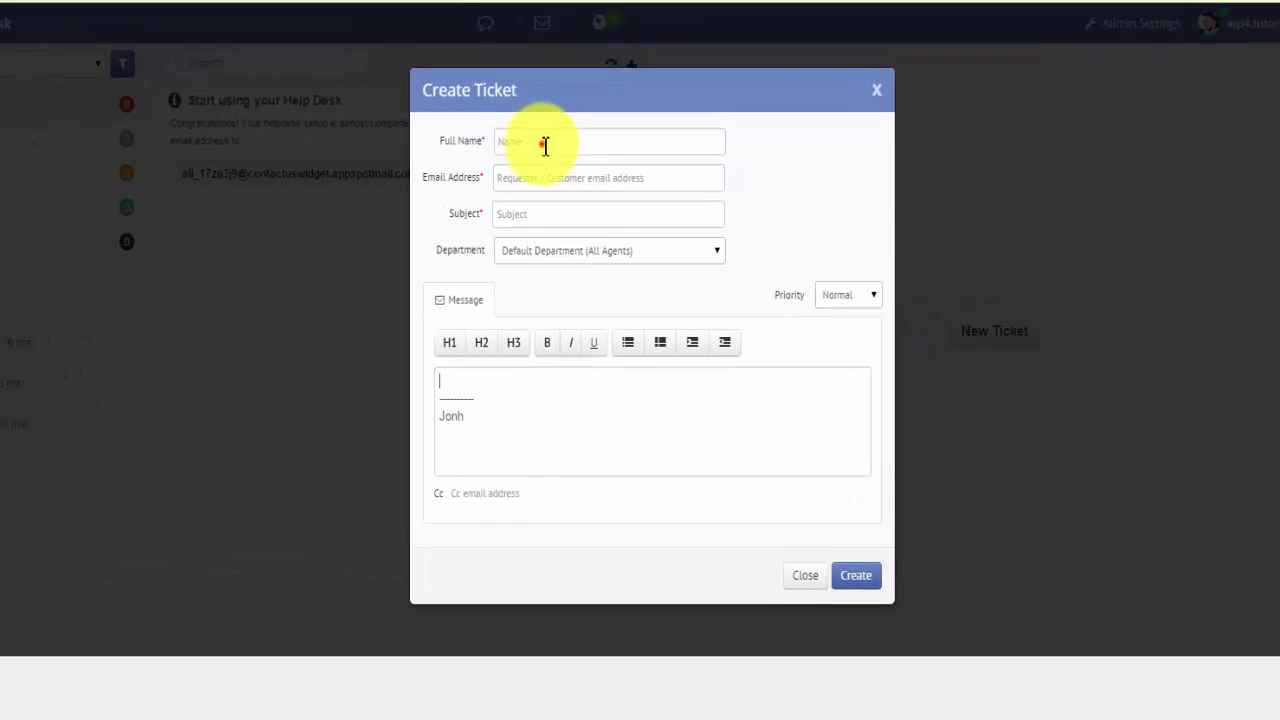
left_click(608, 157)
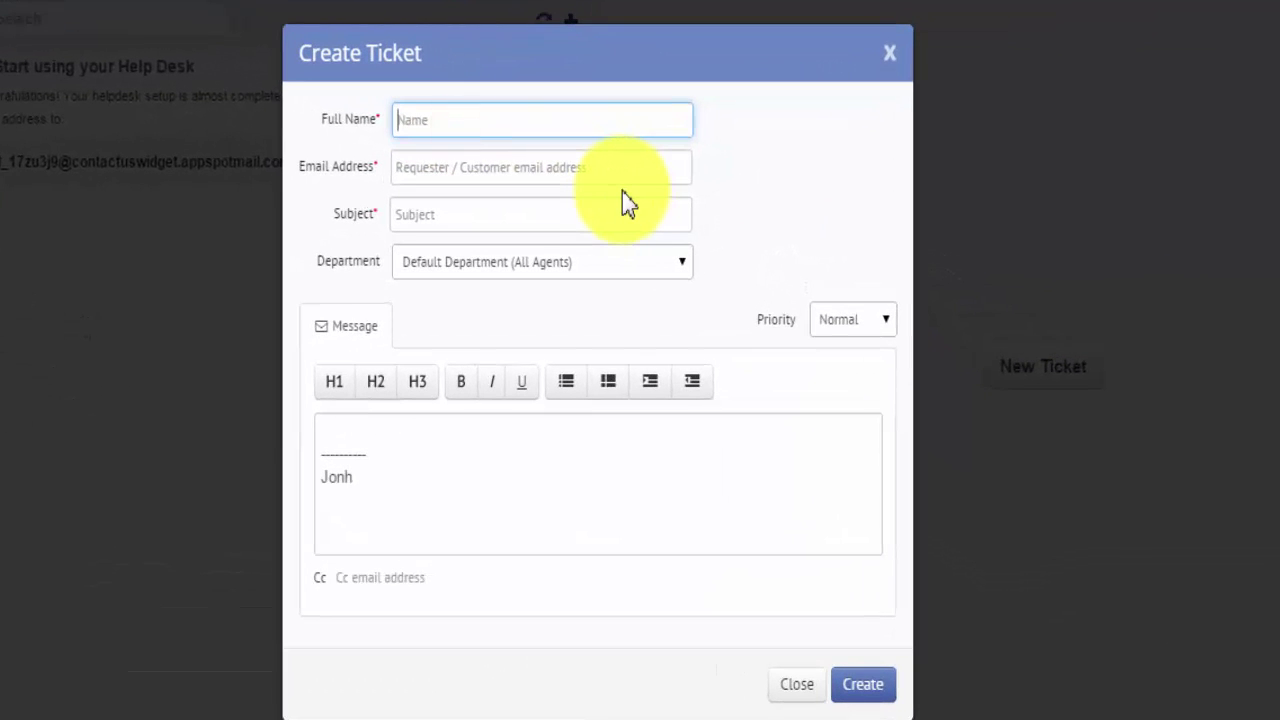
key("Tab")
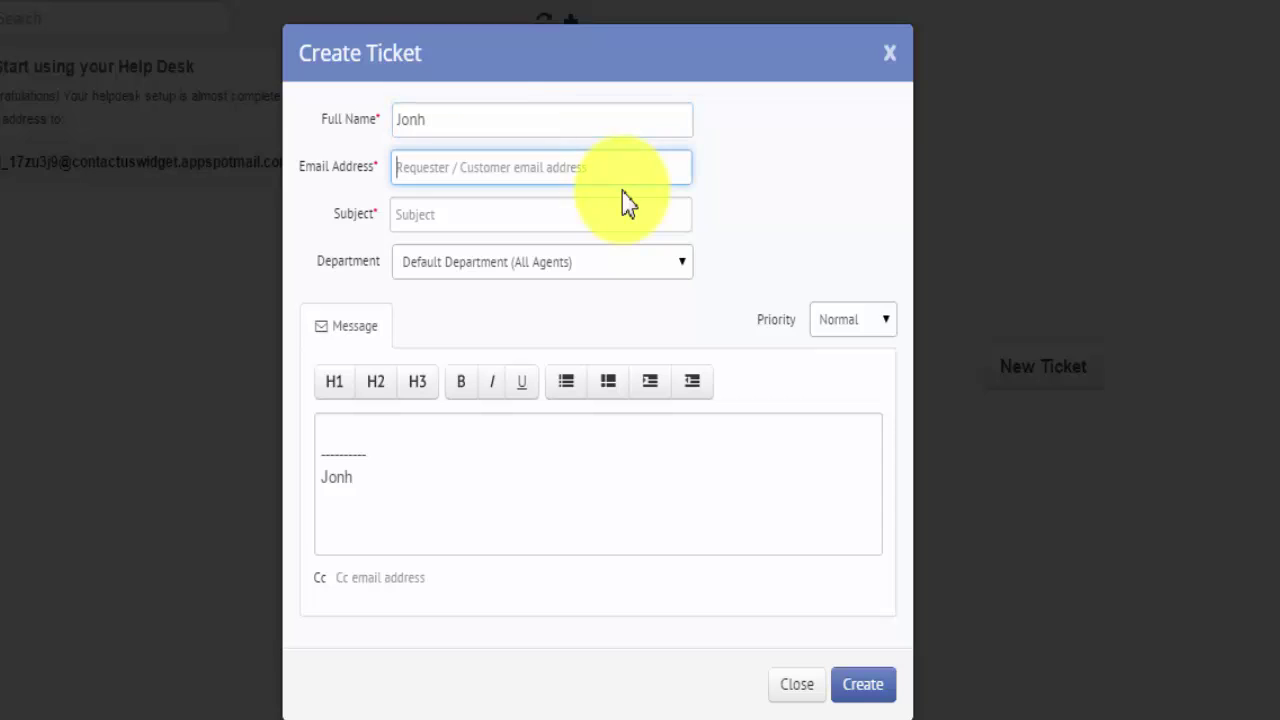
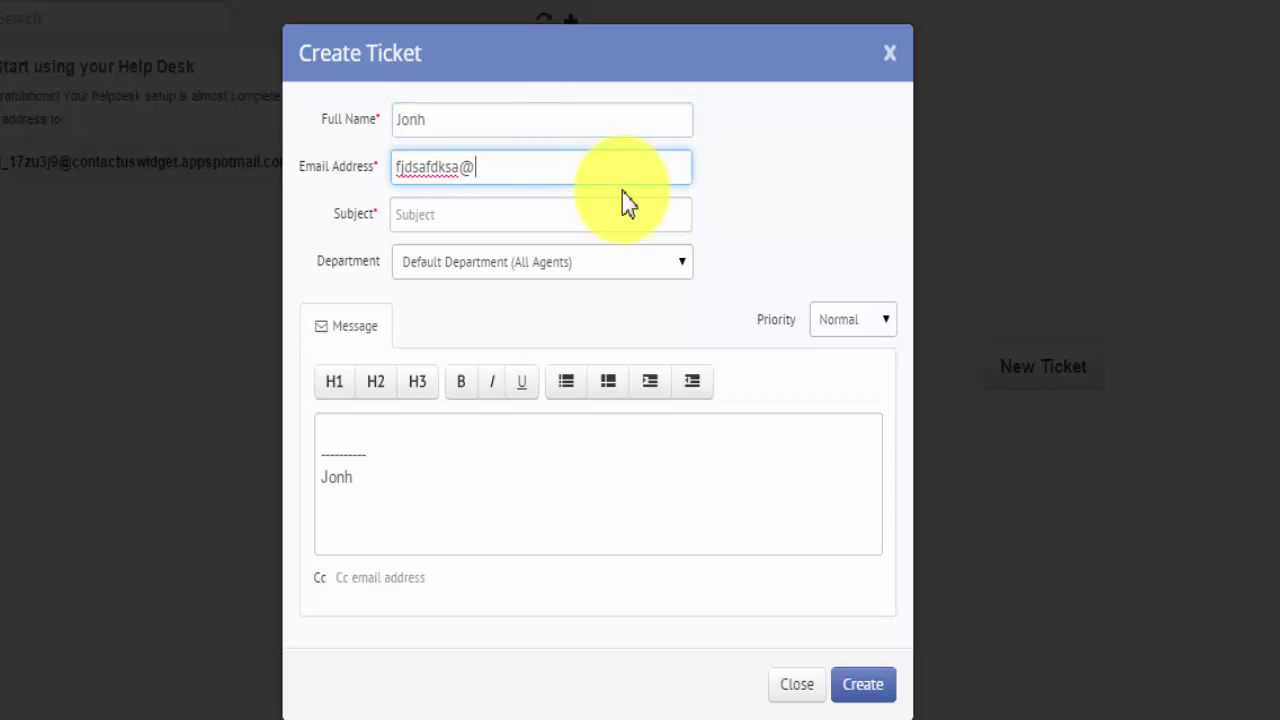
key("Tab")
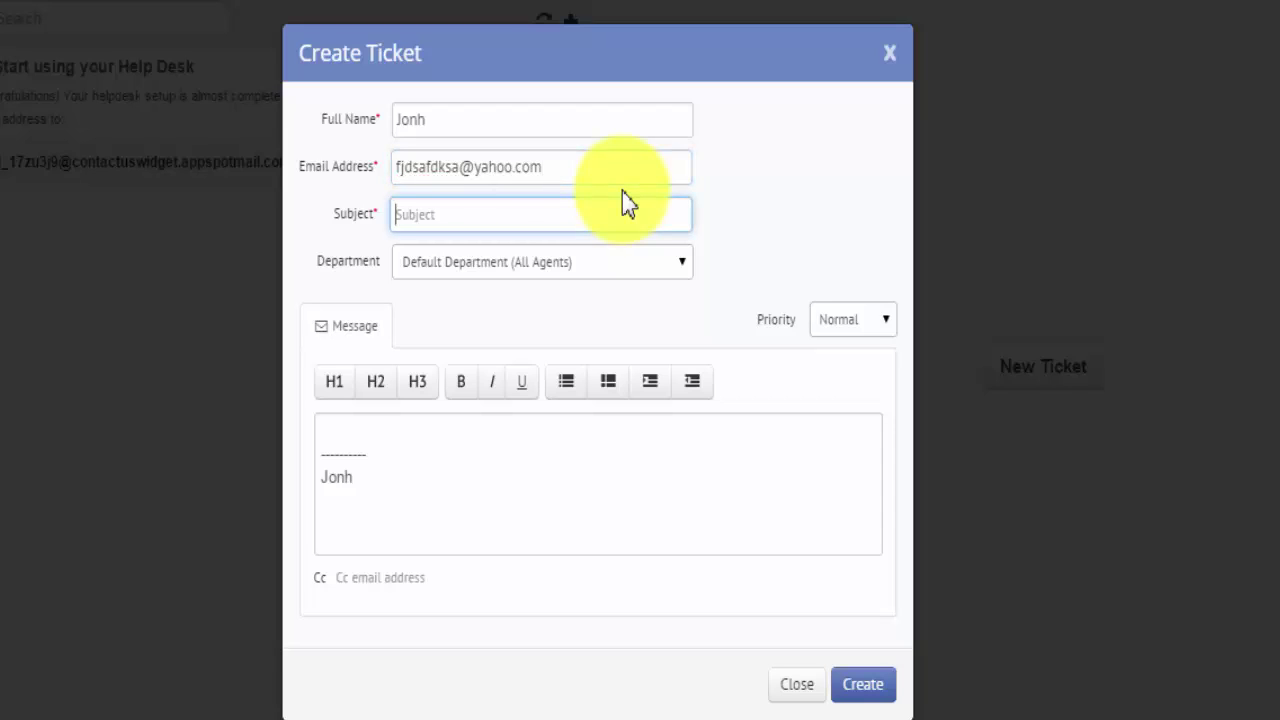
type("Customer needs help with his O")
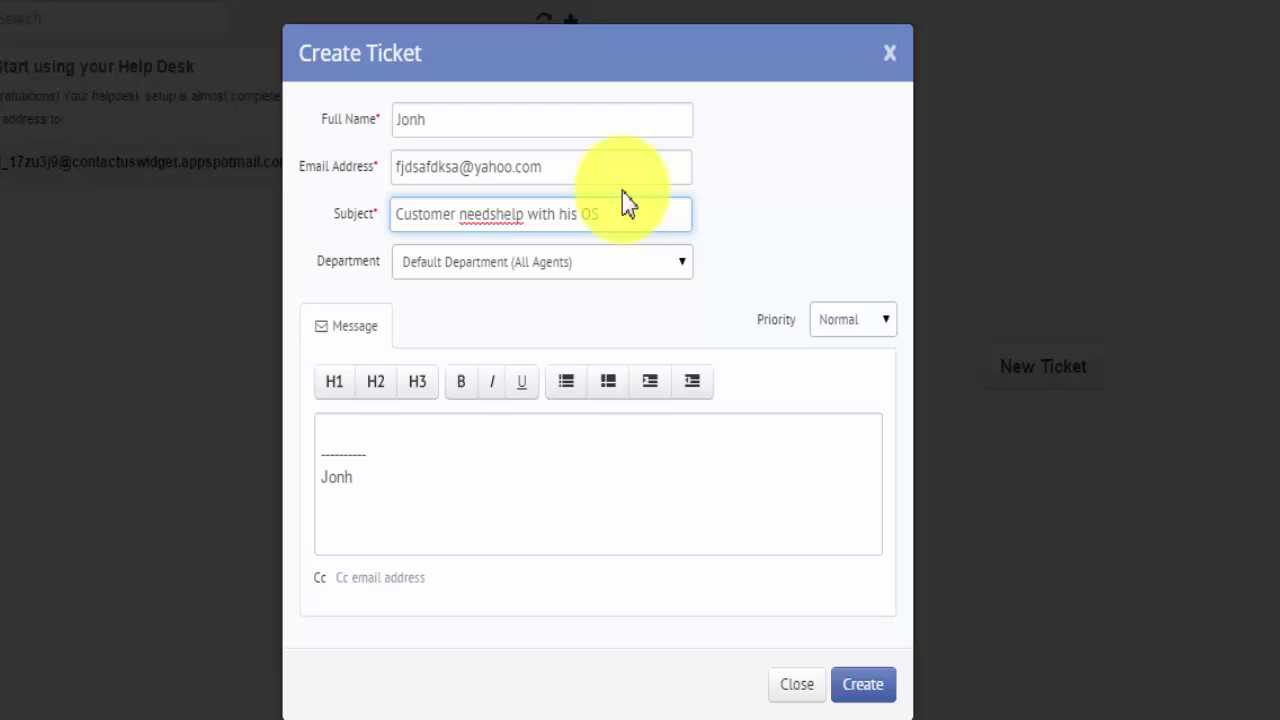
type("S")
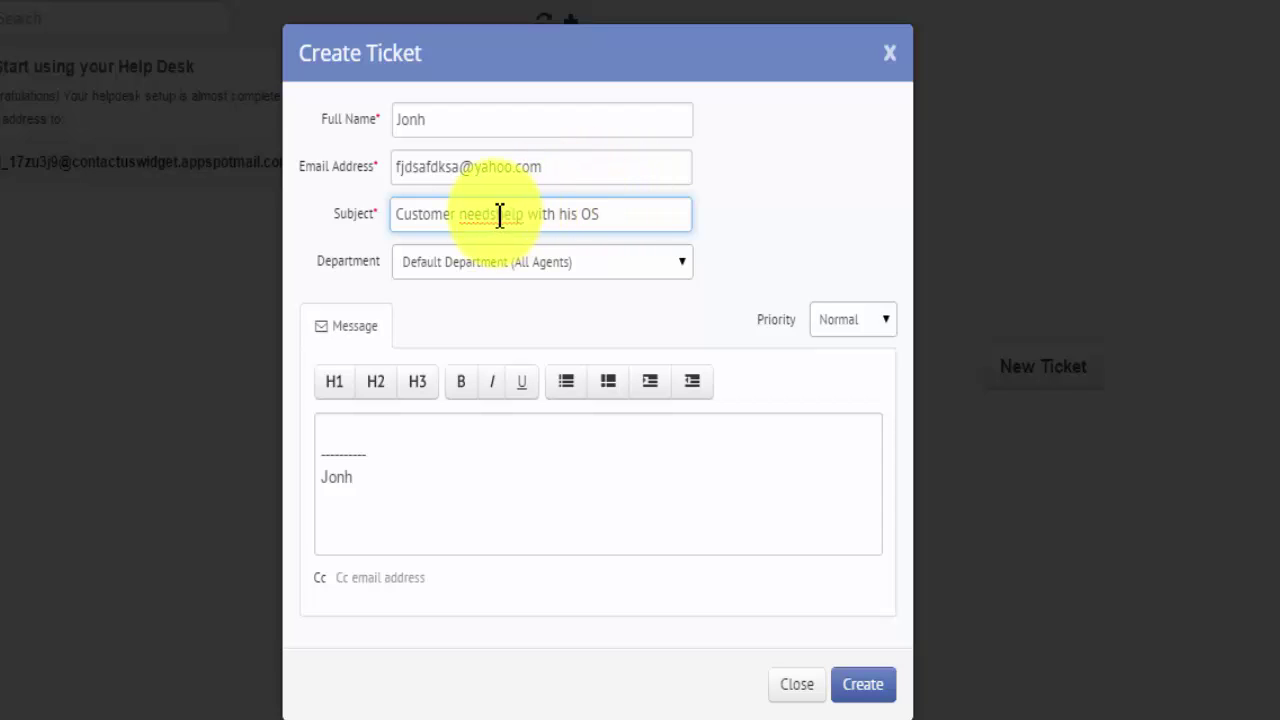
left_click(495, 215)
Assign the ticket to the Software department with High priority.
left_click(488, 271)
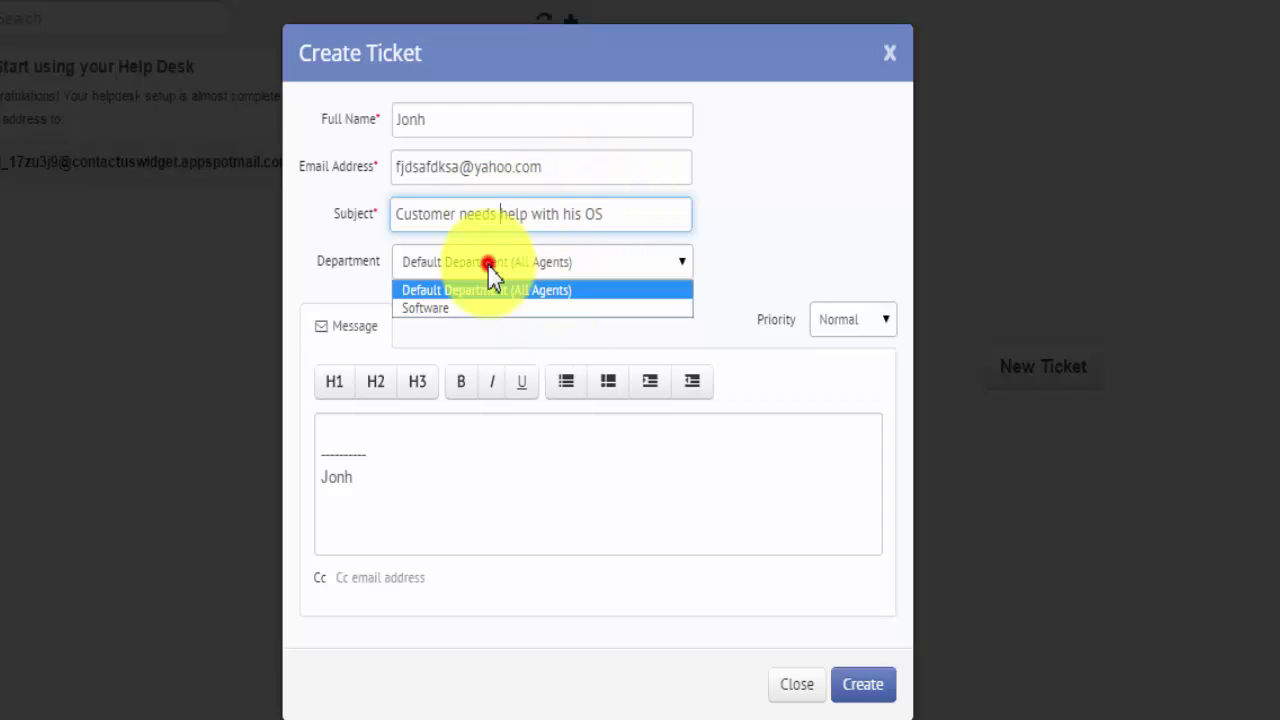
left_click(450, 306)
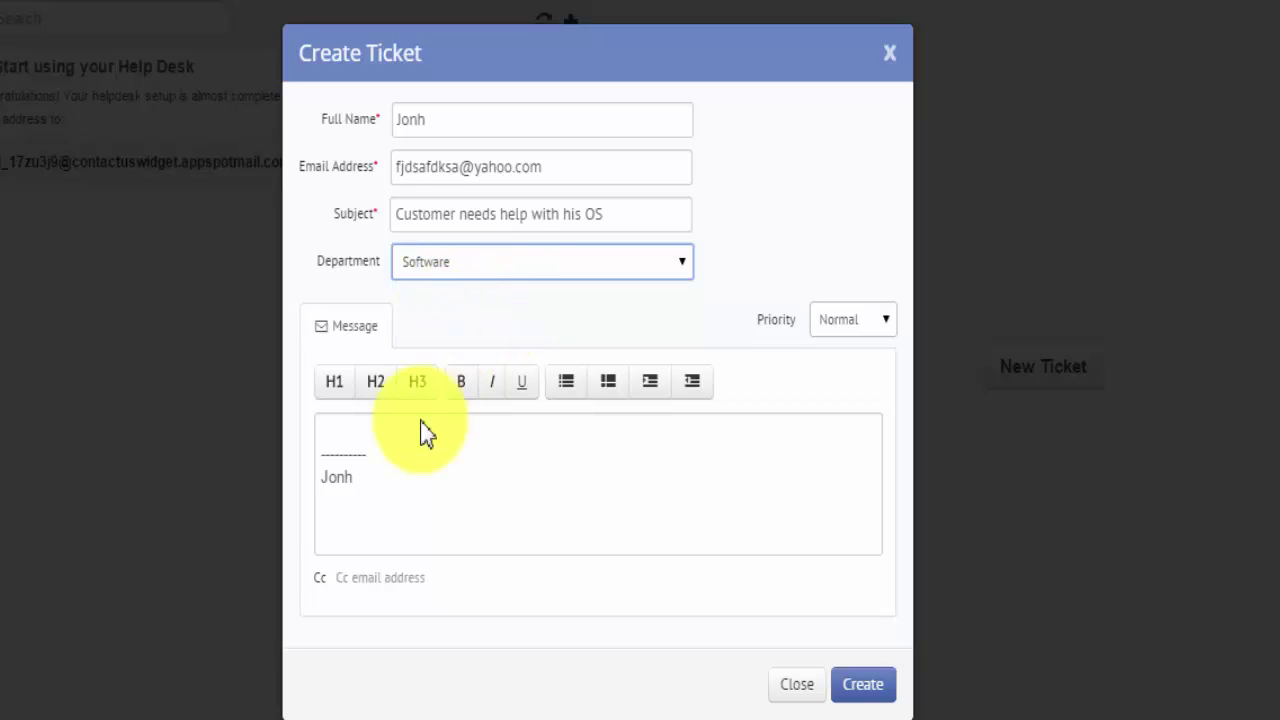
left_click(865, 313)
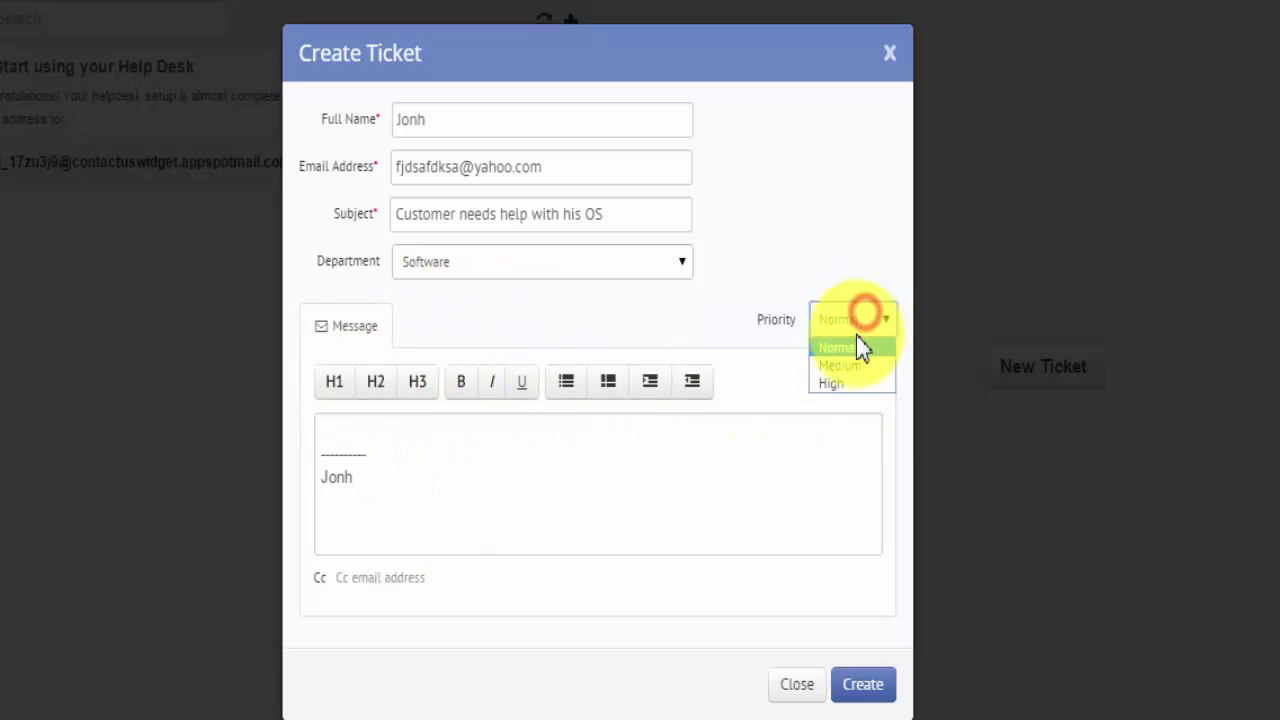
left_click(839, 382)
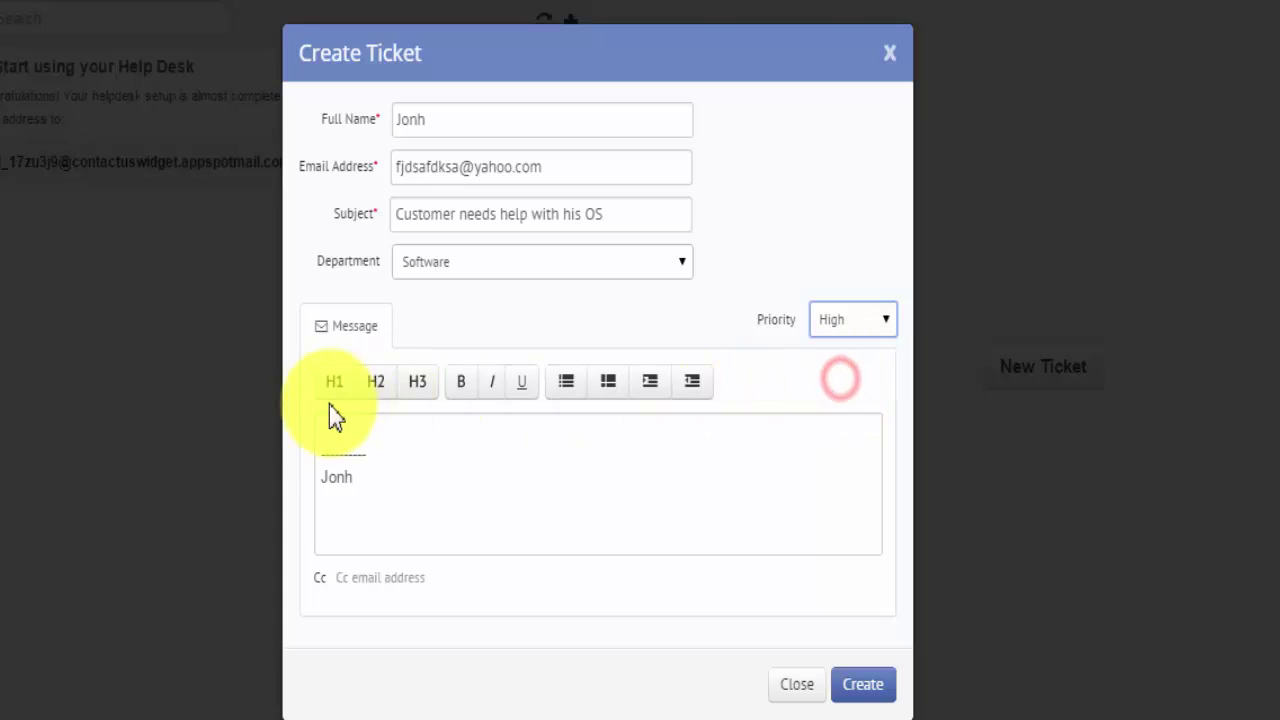
Write the ticket message, correct its misspelled word, and create the ticket.
left_click(338, 444)
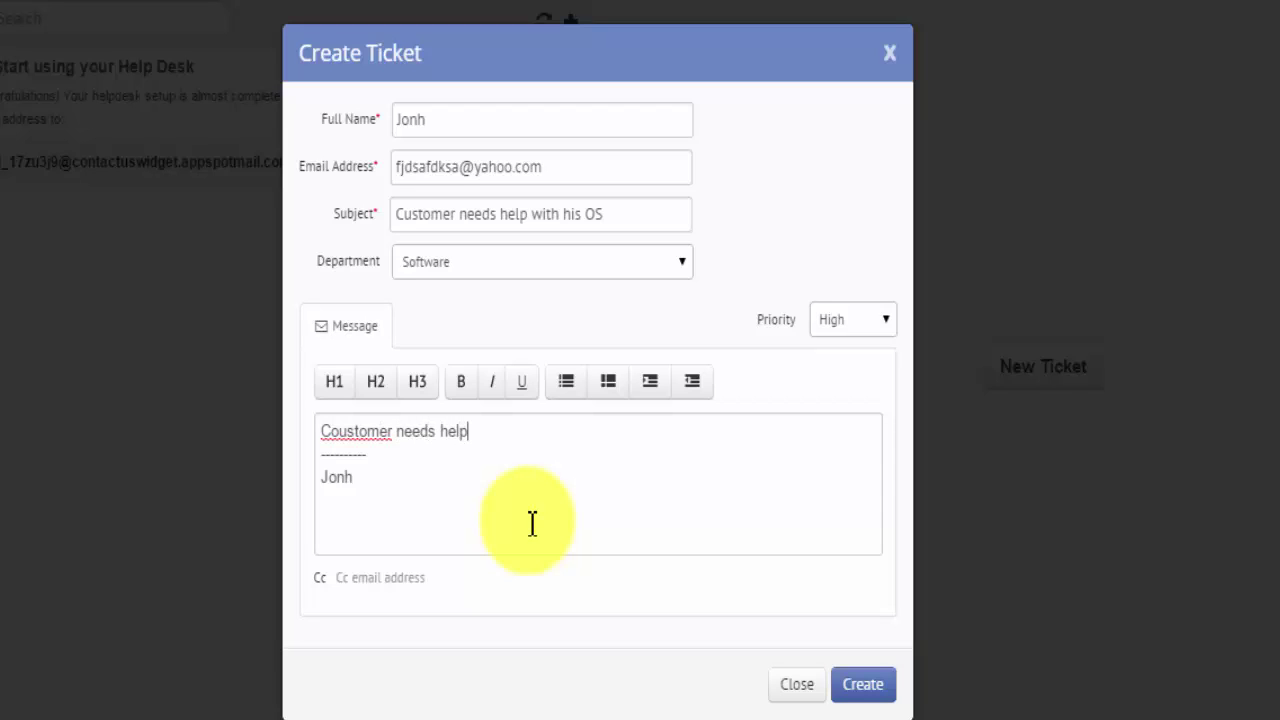
right_click(345, 431)
left_click(408, 424)
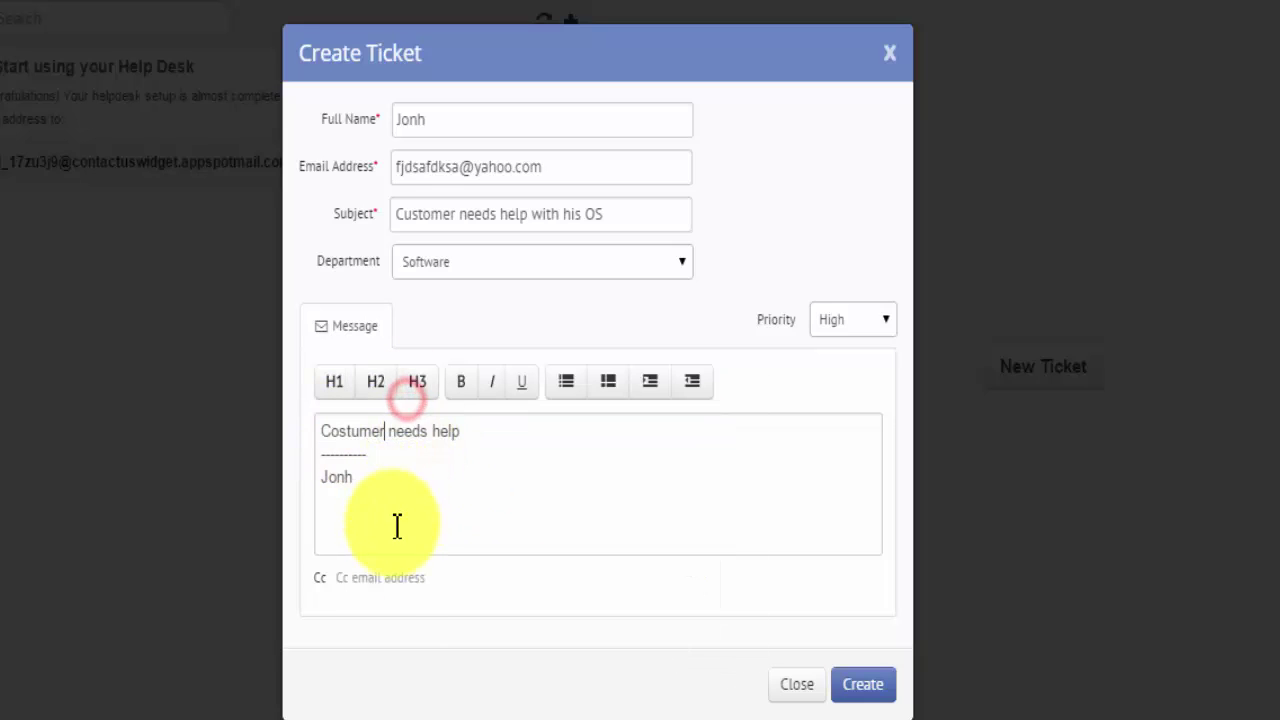
left_click(381, 578)
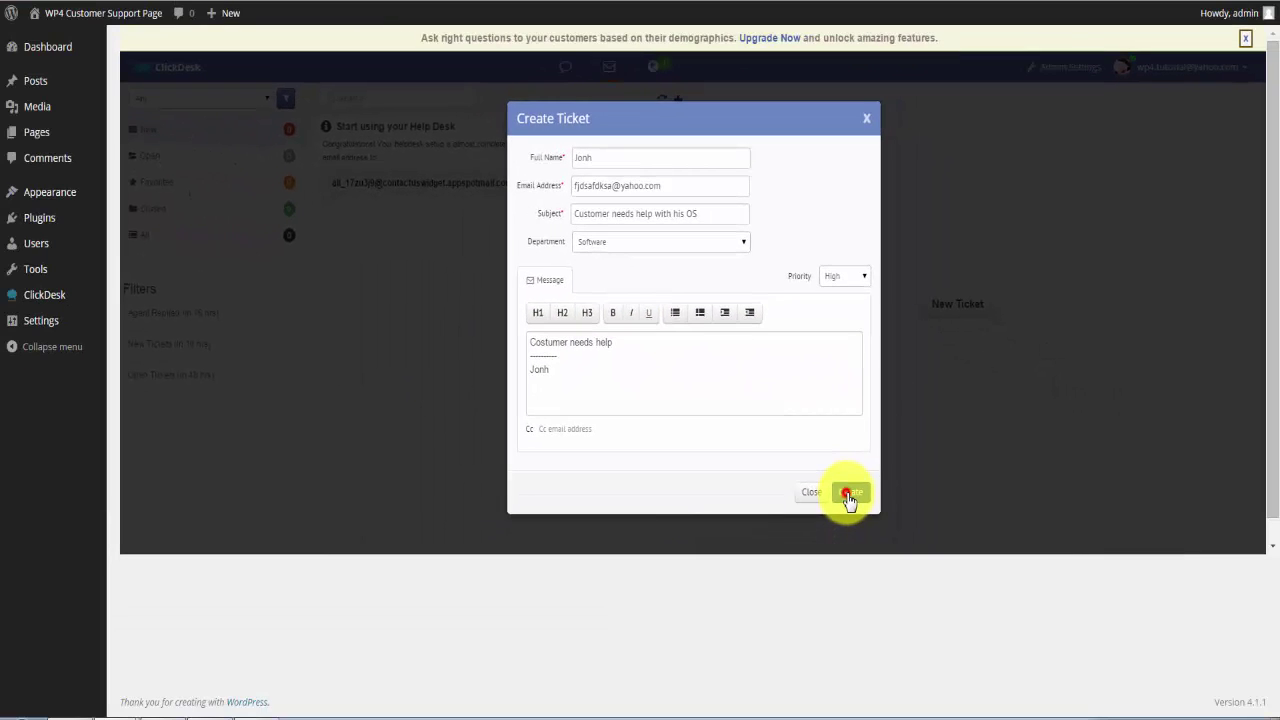
left_click(863, 684)
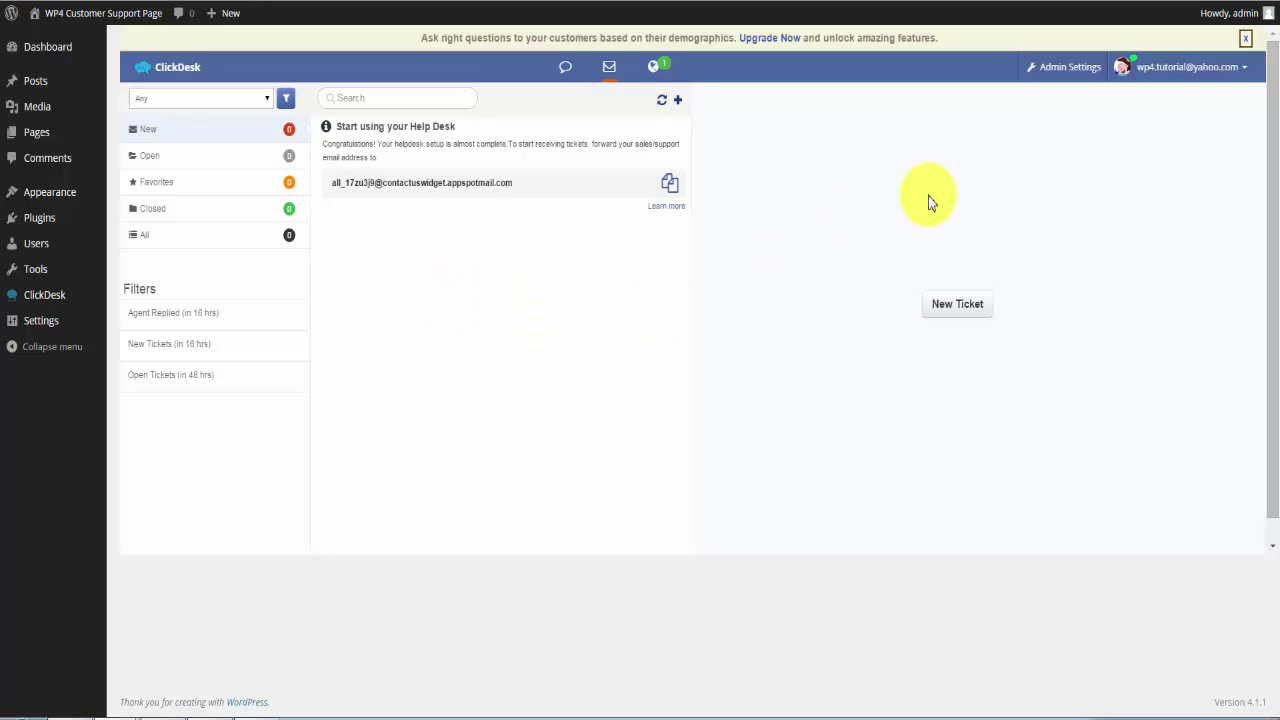
Filter tickets to Software, list Open tickets, and open 'Customer needs help with his OS'.
triple_click(1247, 40)
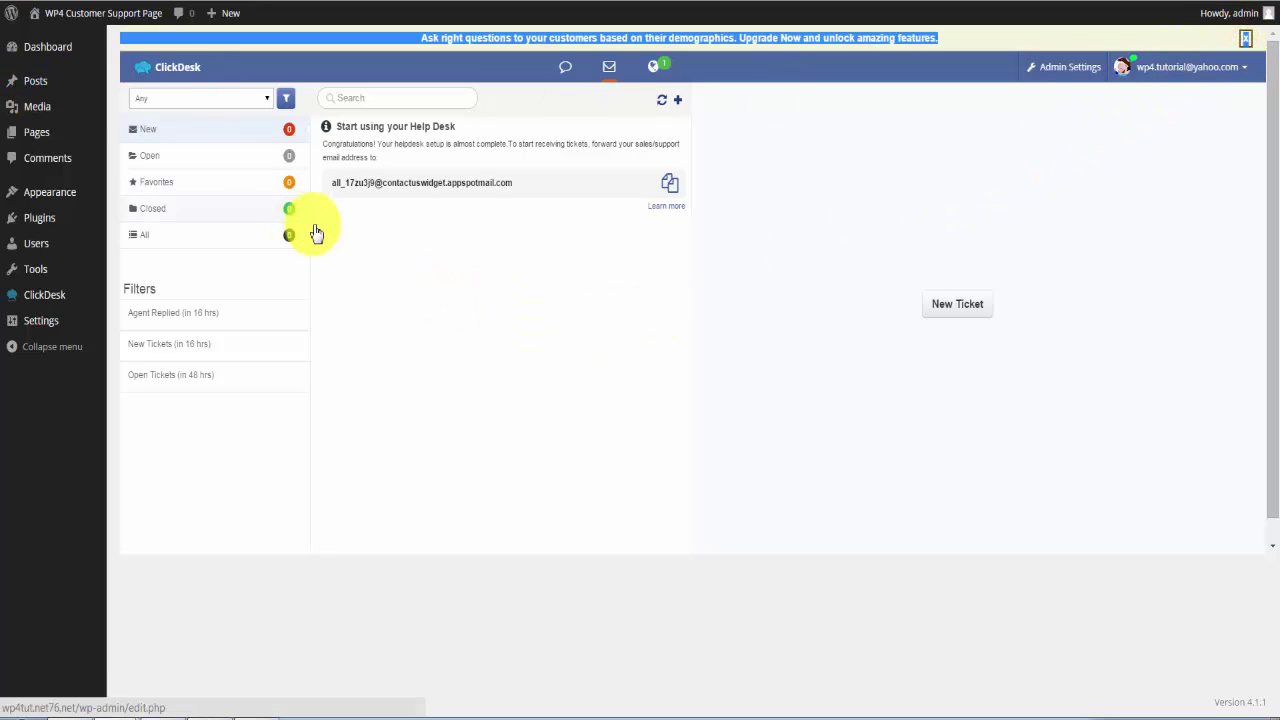
left_click(180, 98)
left_click(163, 132)
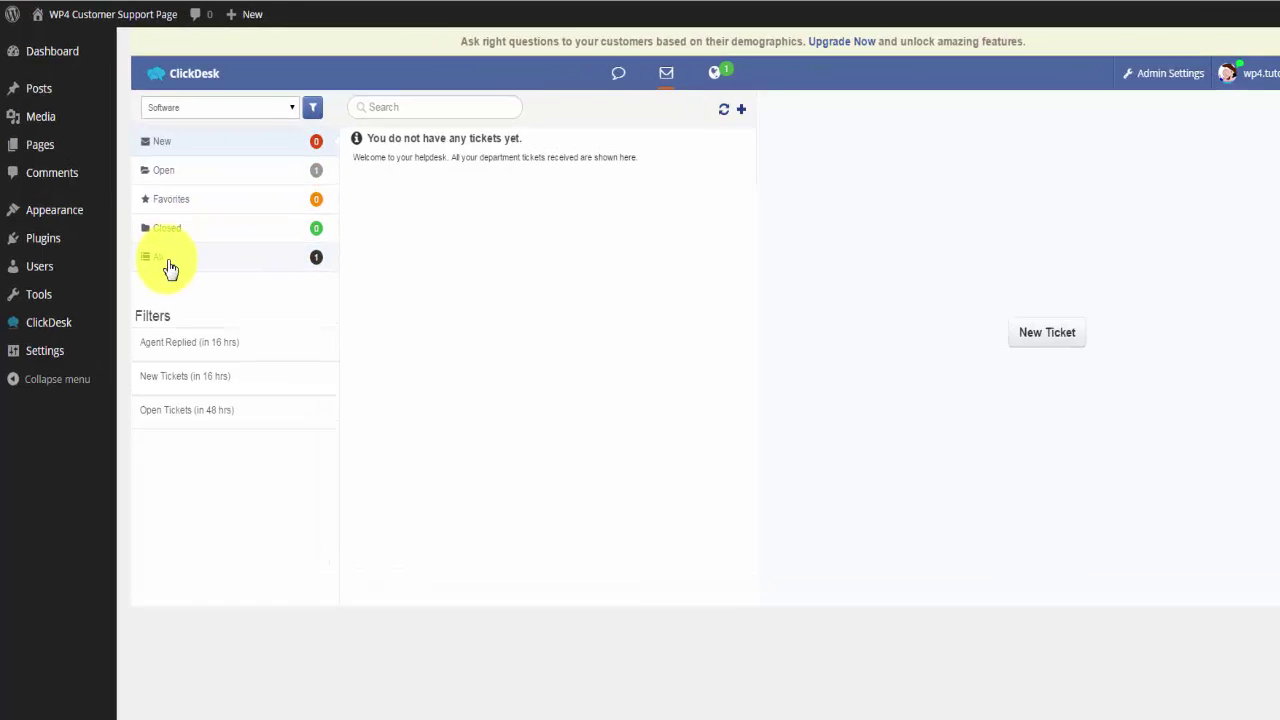
left_click(158, 173)
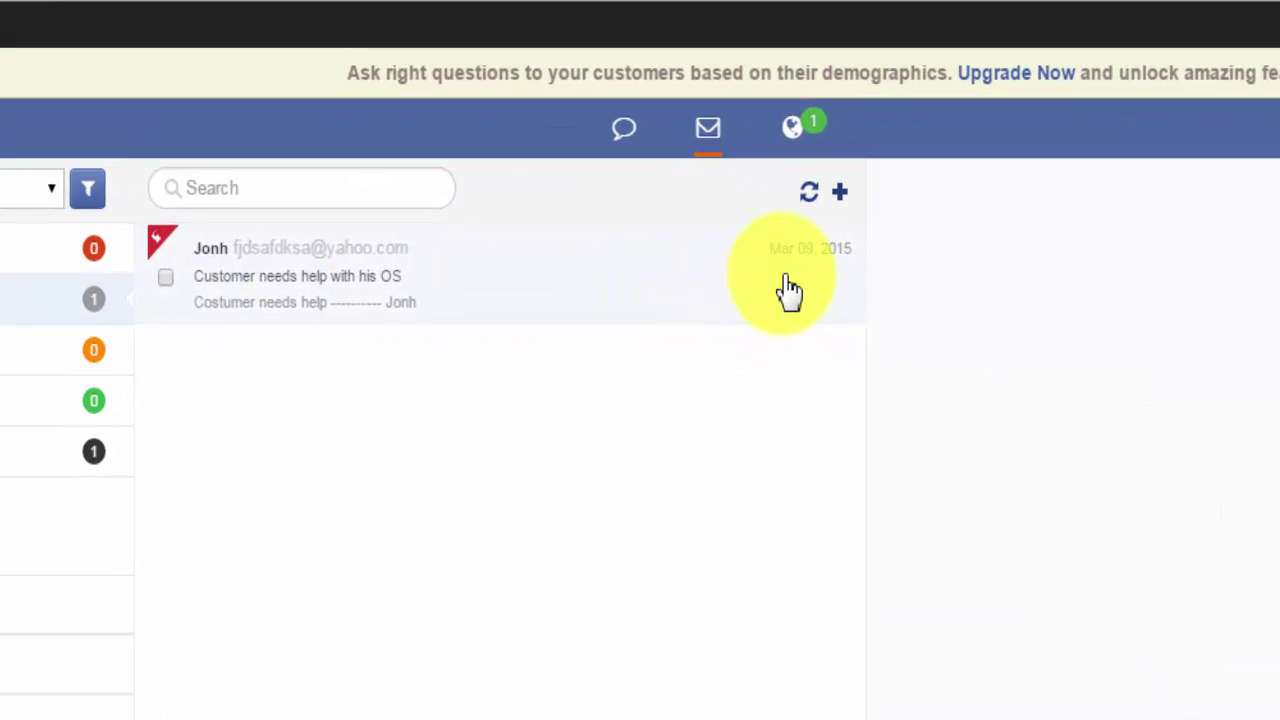
left_click(546, 280)
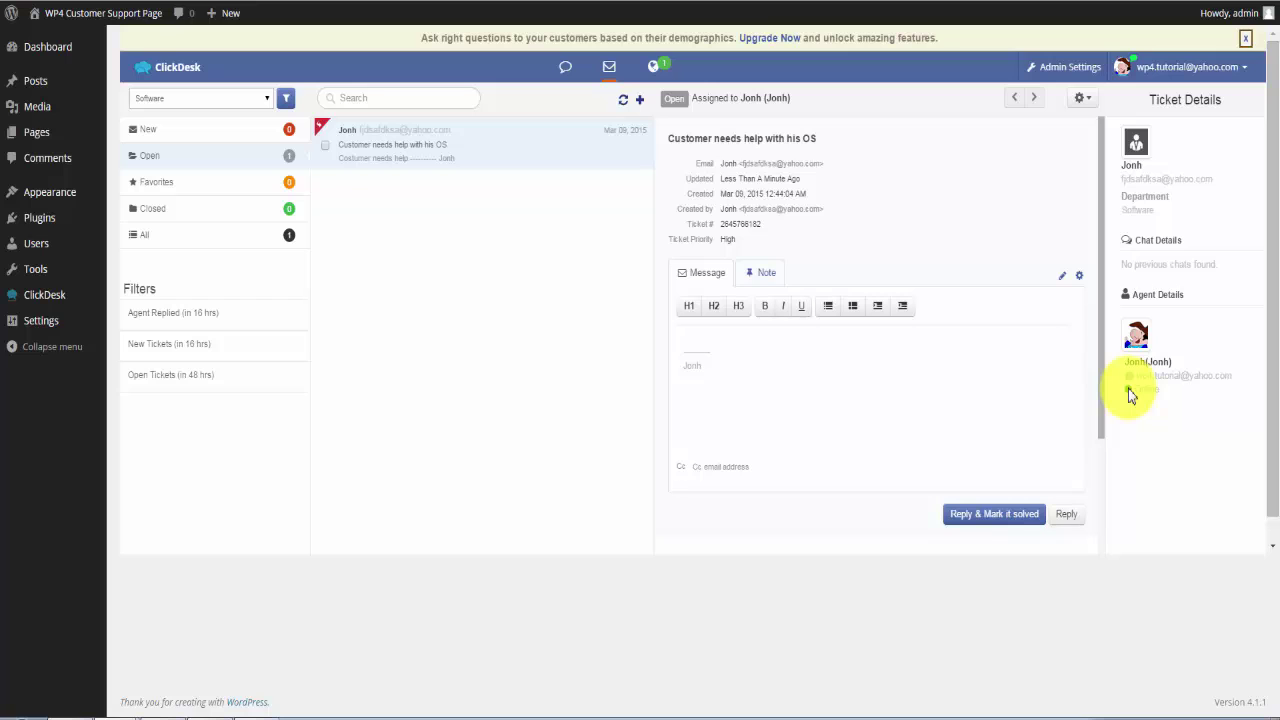
Send the reply 'Solved!' on the OS ticket and mark it solved.
left_click(748, 335)
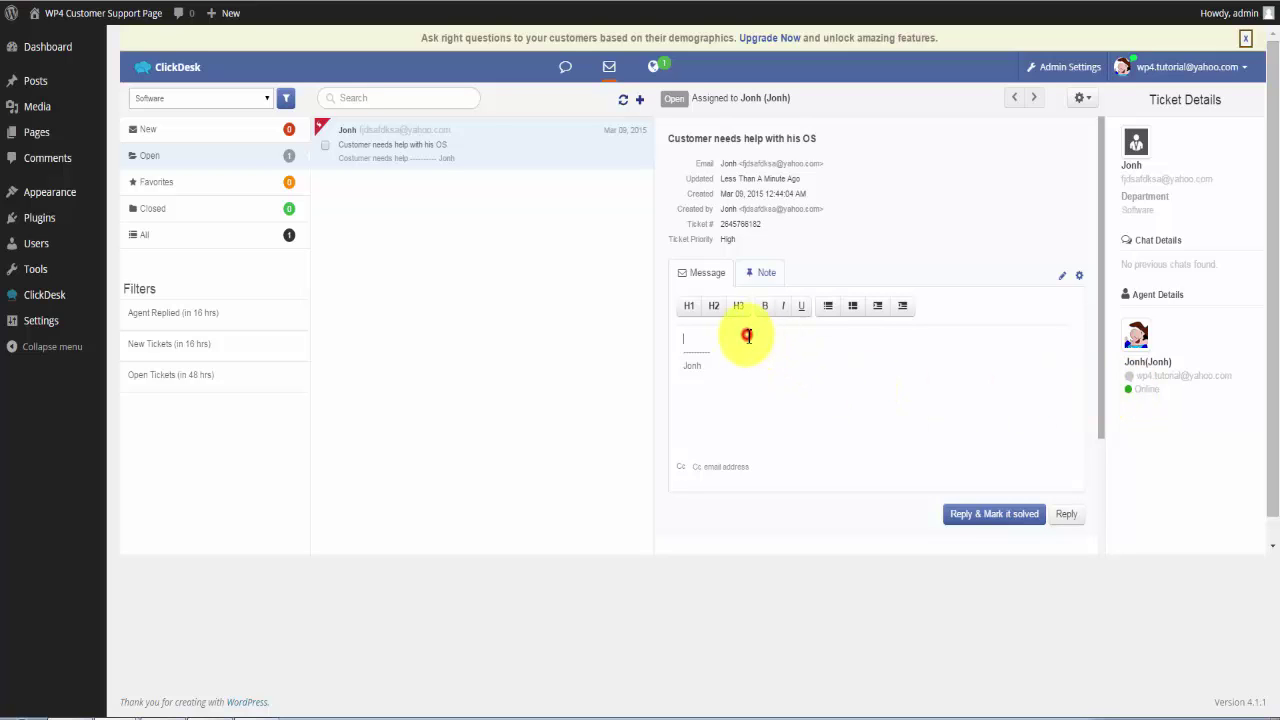
type("Sol")
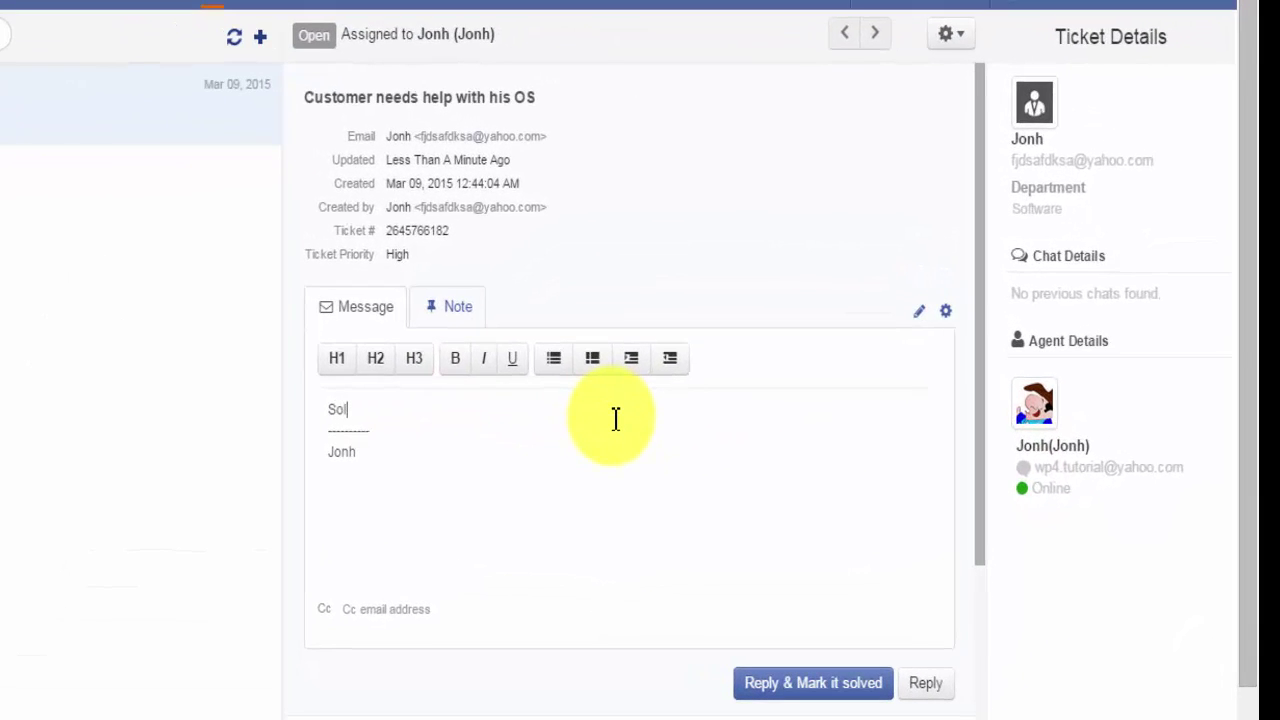
type("ved!")
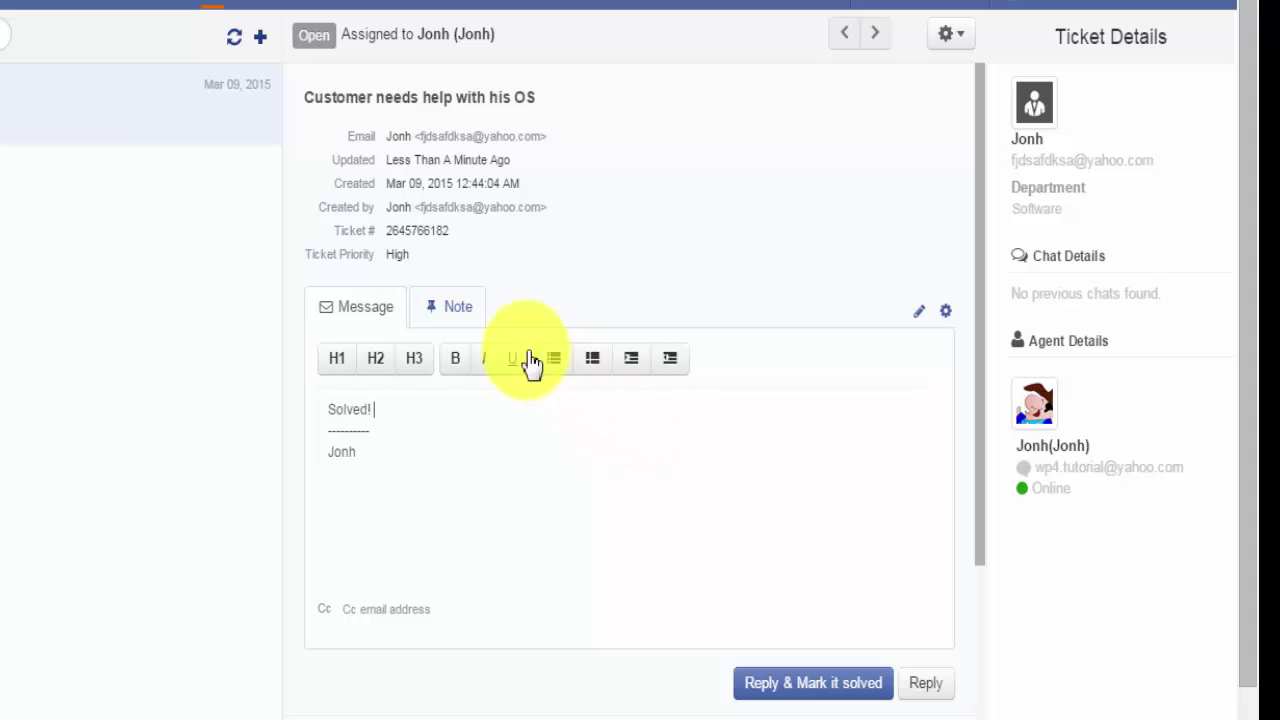
left_click(450, 307)
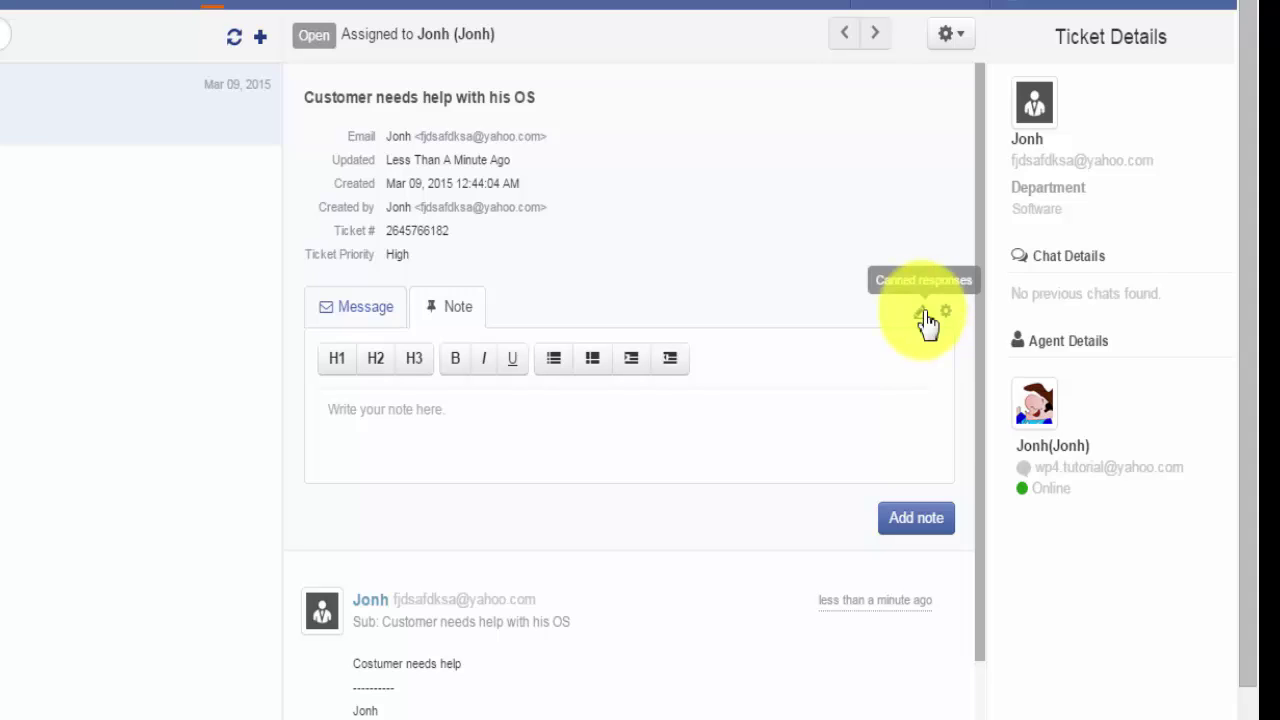
left_click(345, 310)
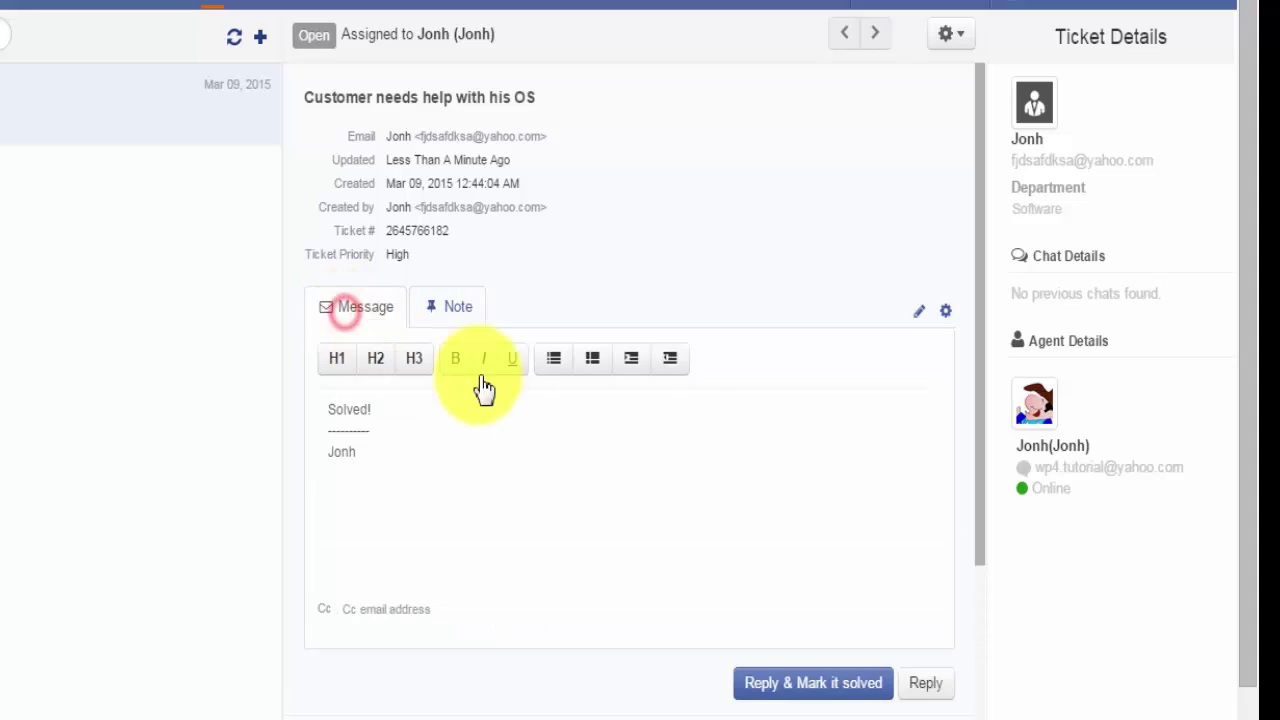
left_click(353, 611)
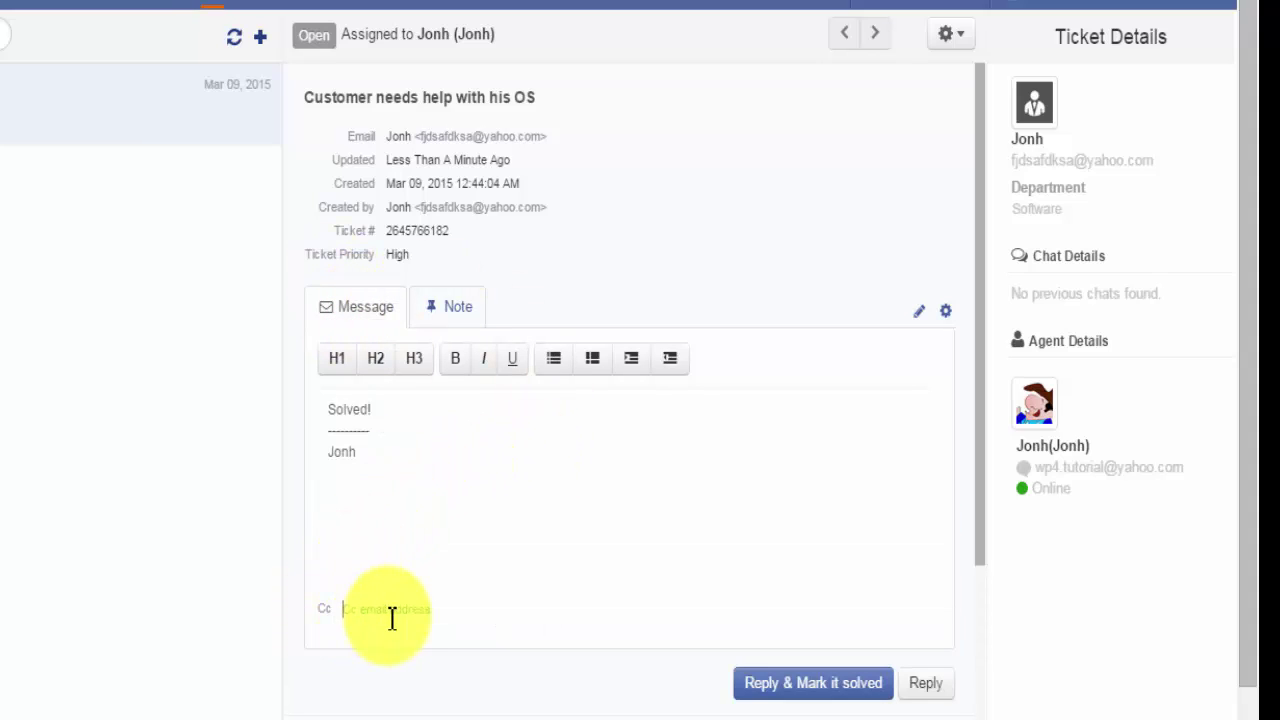
left_click(403, 410)
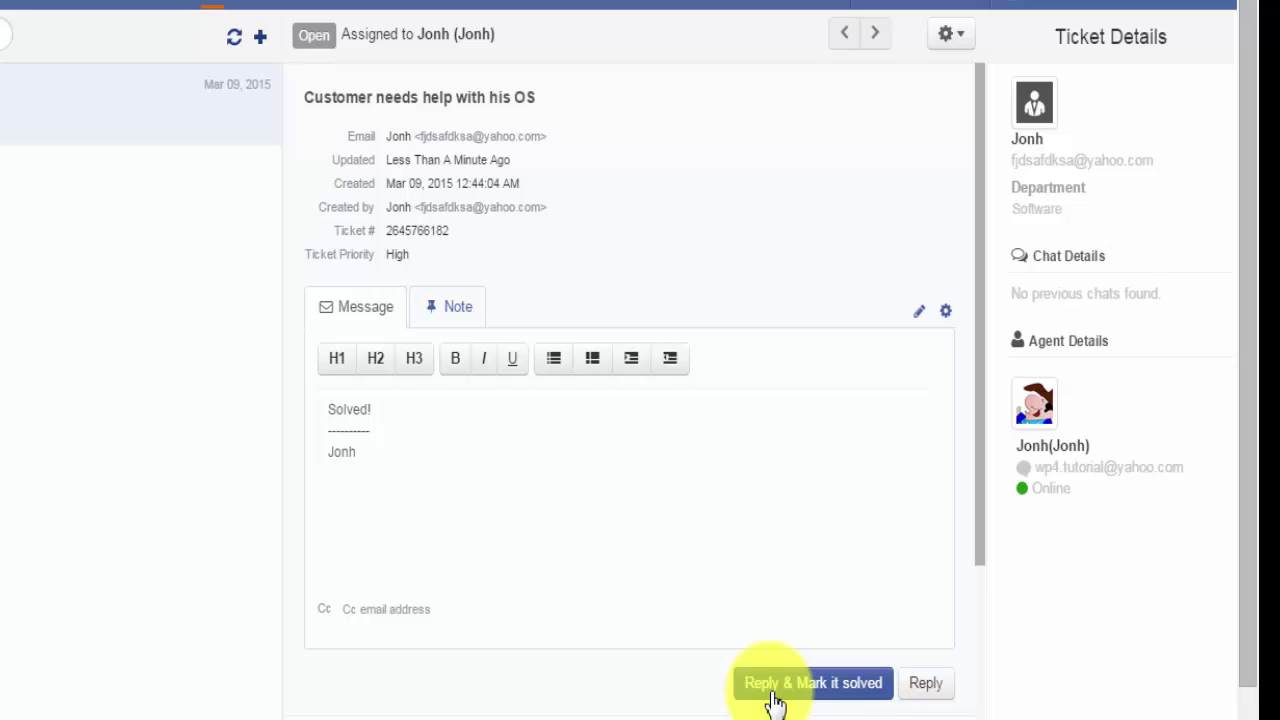
left_click(777, 694)
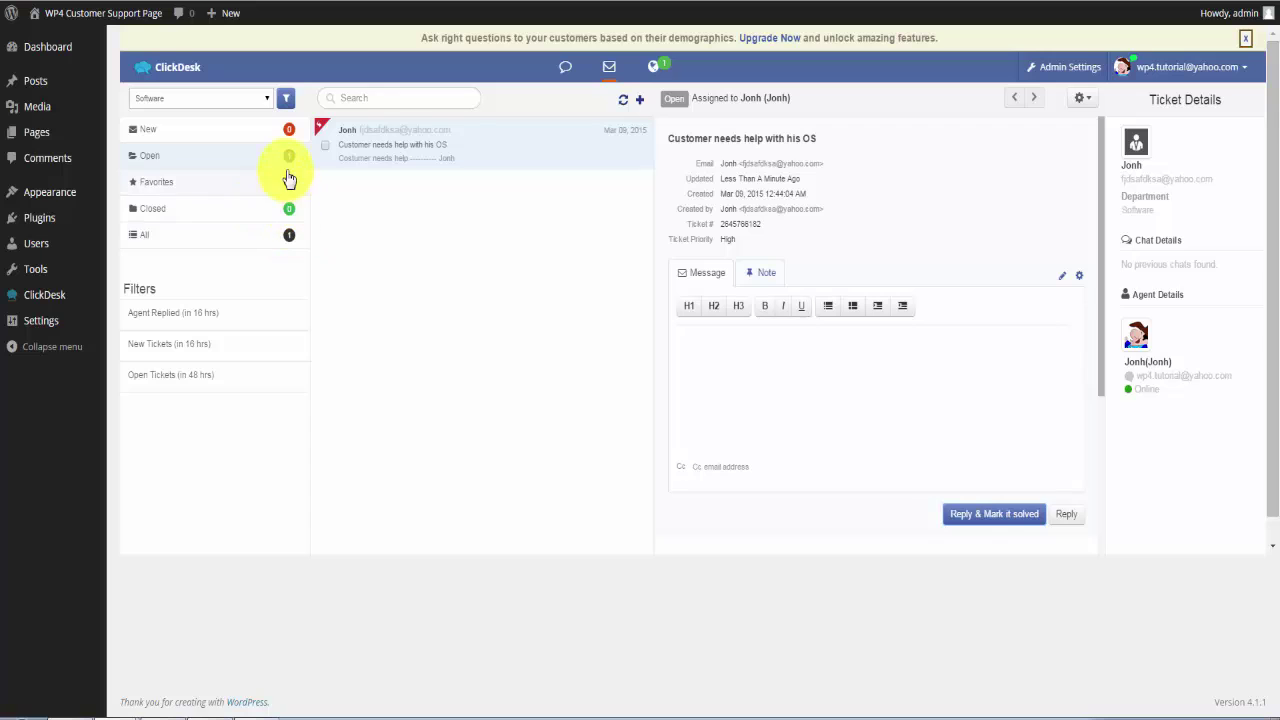
List the Software department's Closed tickets to find the solved ticket, and dismiss the upgrade banner.
left_click(178, 100)
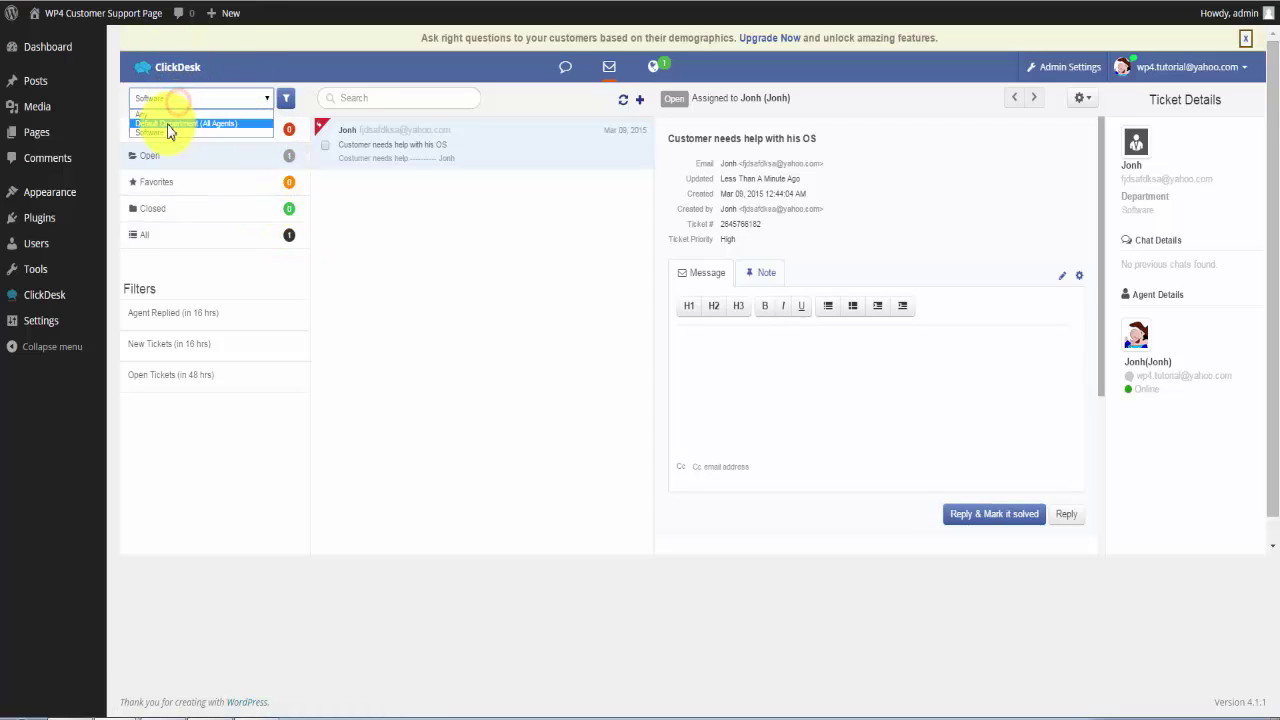
left_click(158, 133)
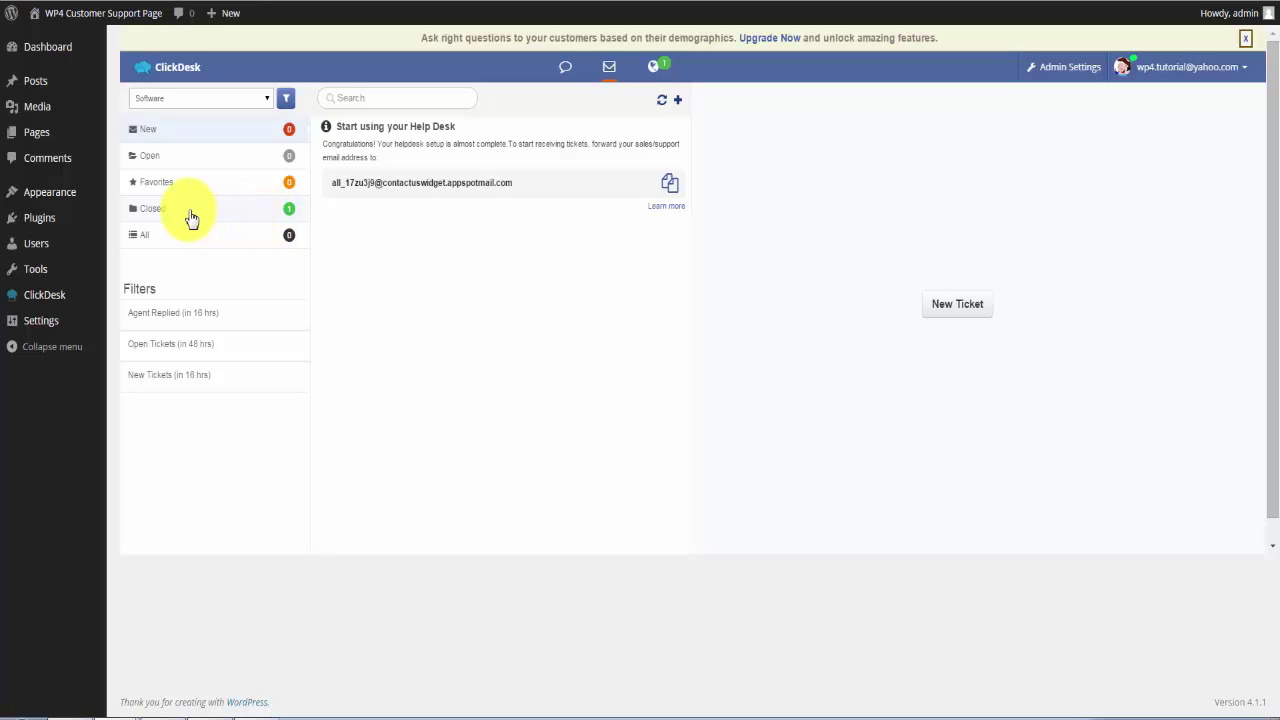
left_click(150, 209)
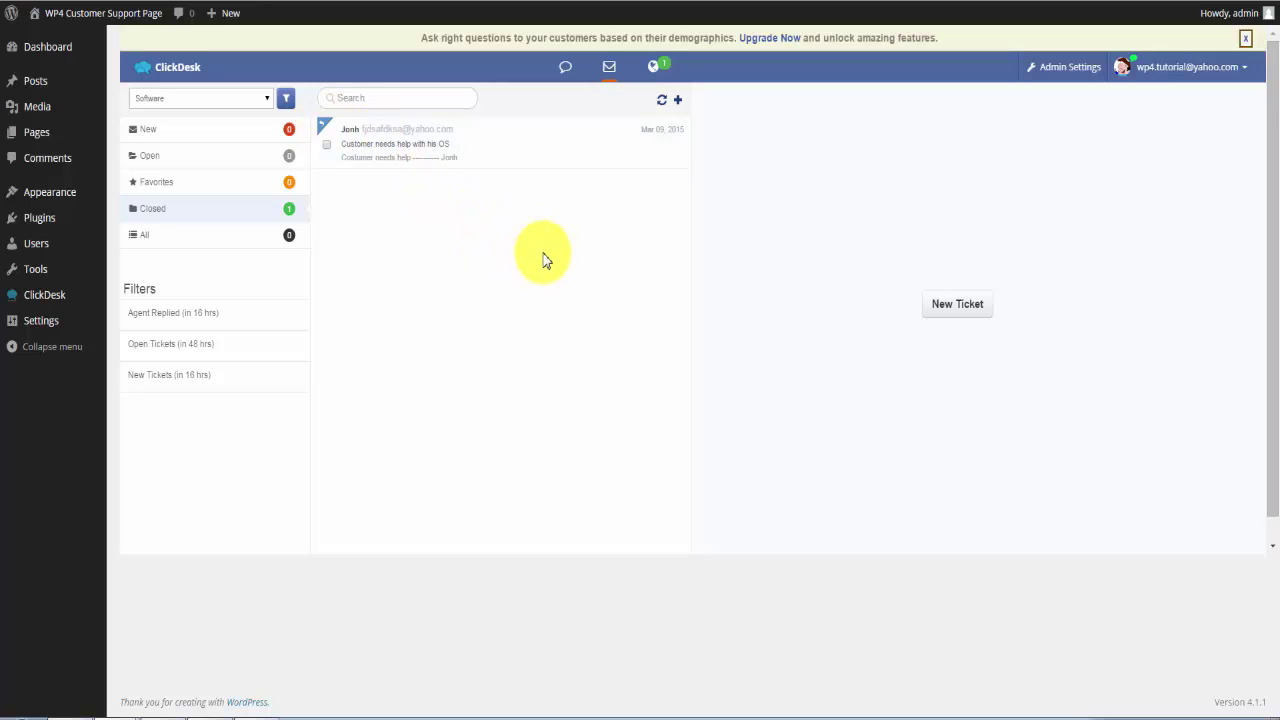
left_click(1245, 38)
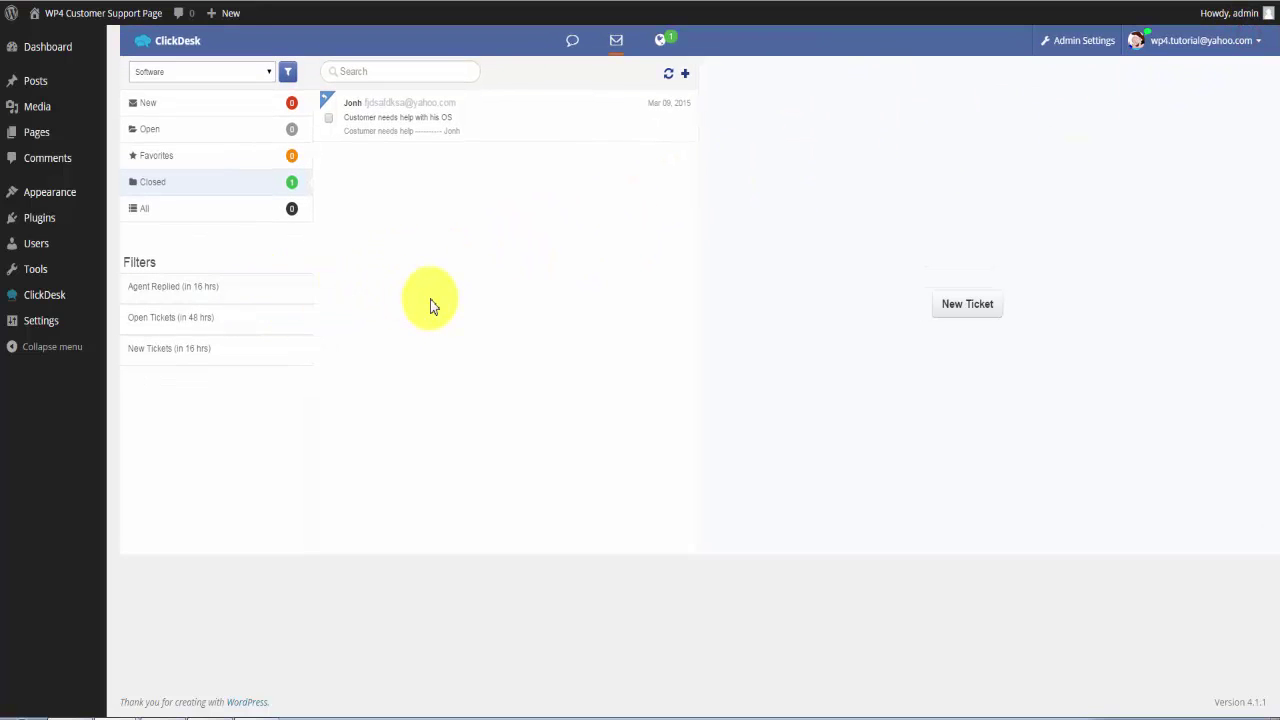